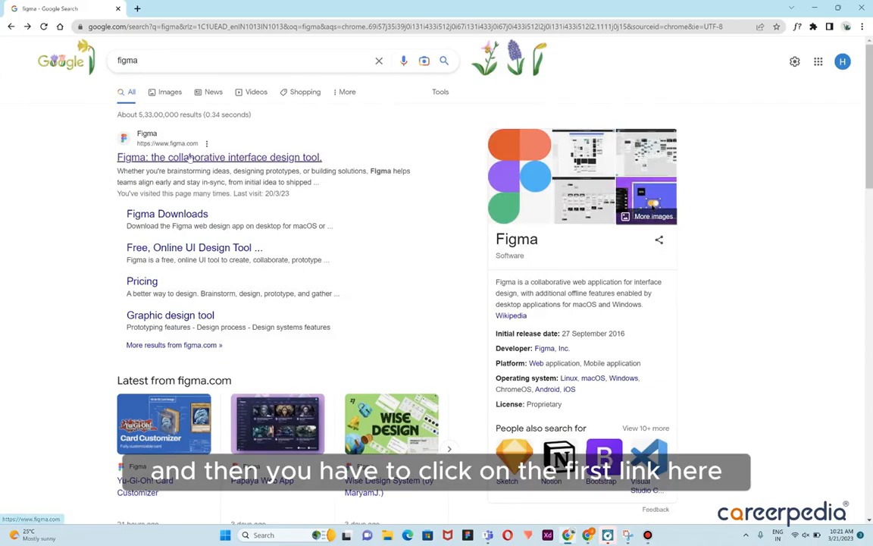
# Open Figma from the search results and start a new design file
pyautogui.click(190, 157)
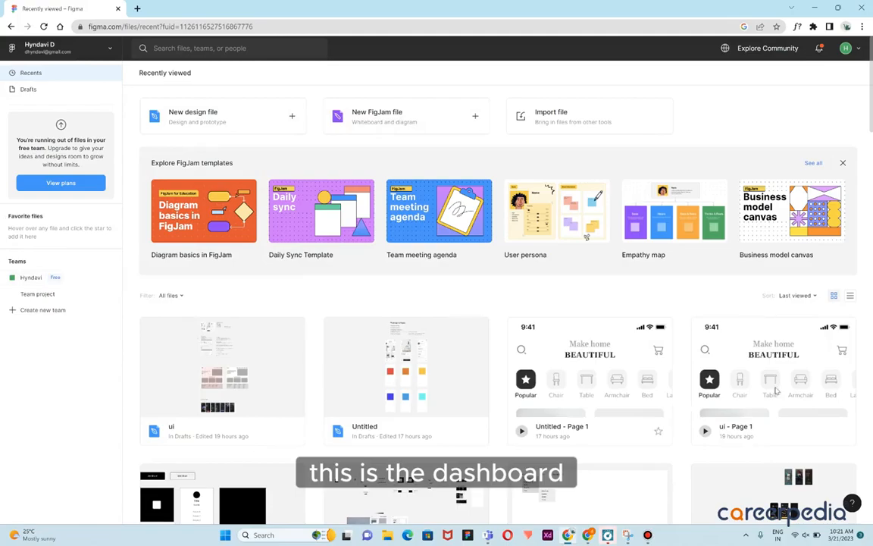
pyautogui.click(214, 123)
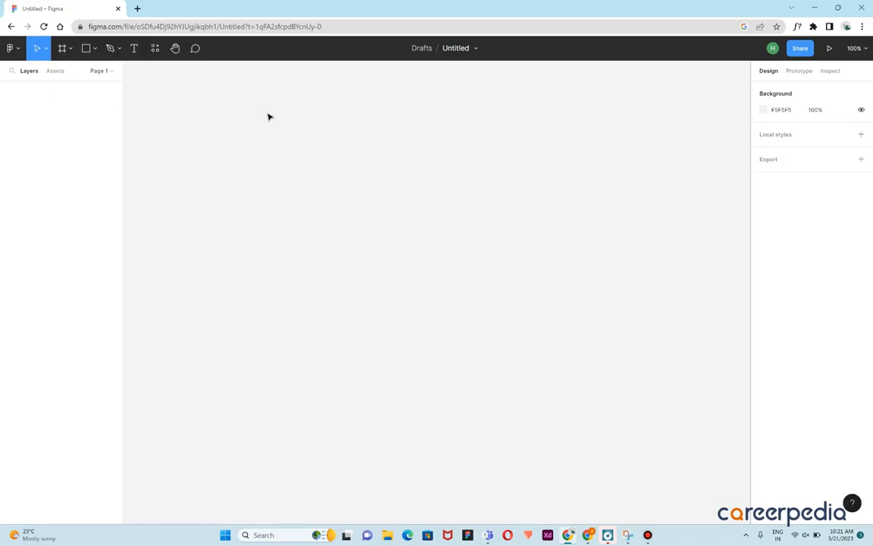
# Browse the main menu's submenus such as Edit and Arrange, and the move tool options
pyautogui.click(17, 50)
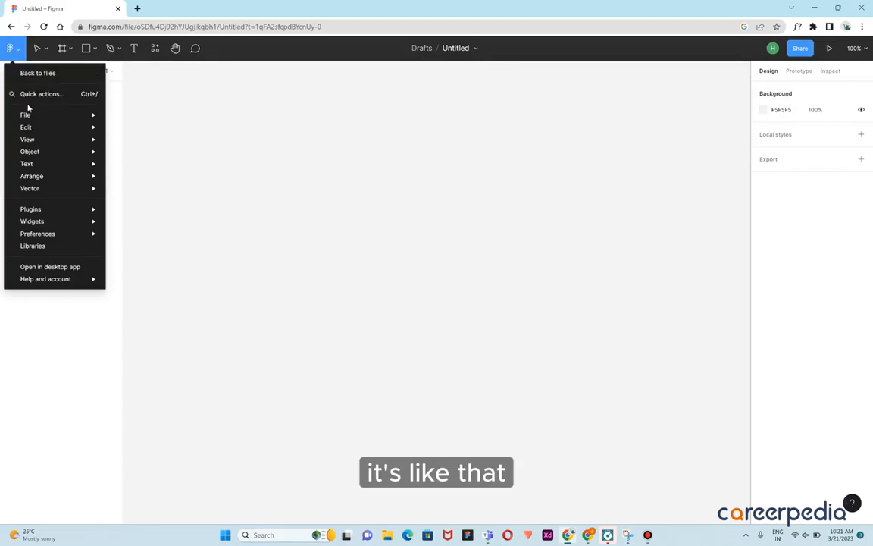
pyautogui.moveTo(28, 116)
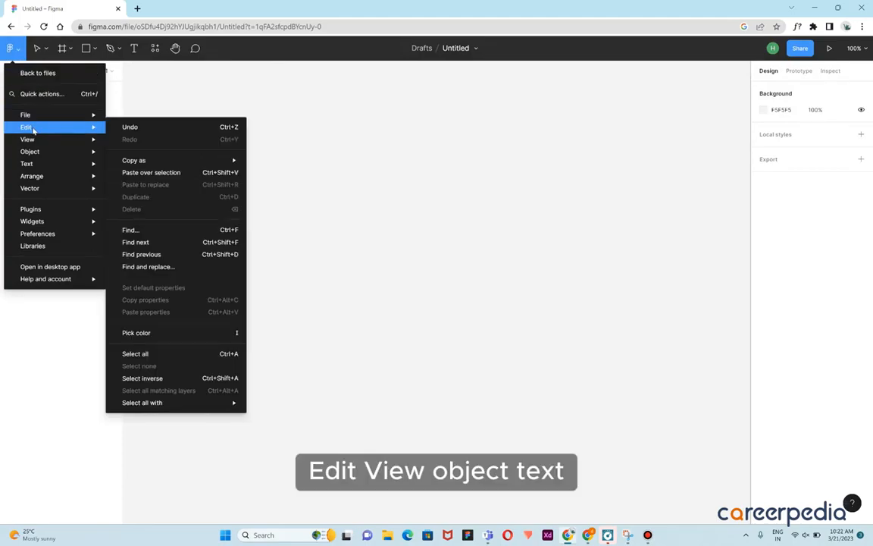
pyautogui.moveTo(32, 143)
pyautogui.moveTo(34, 164)
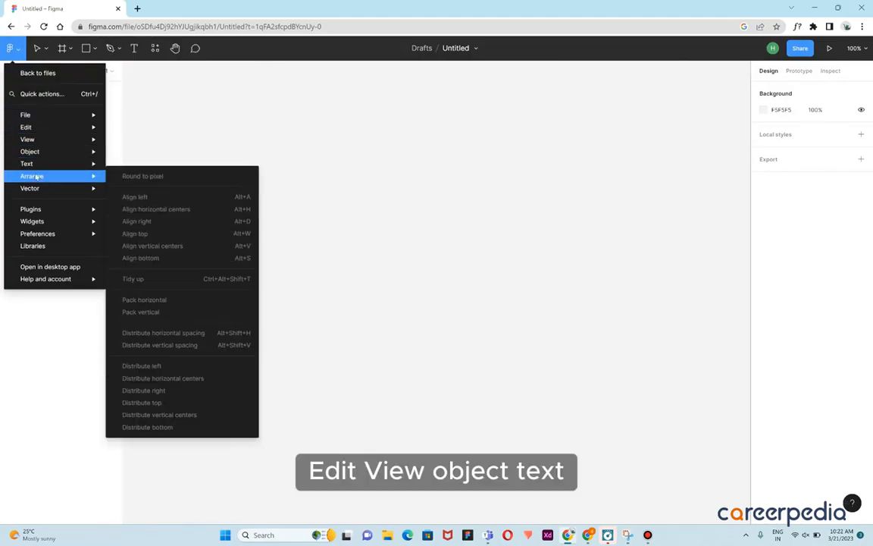
pyautogui.moveTo(37, 189)
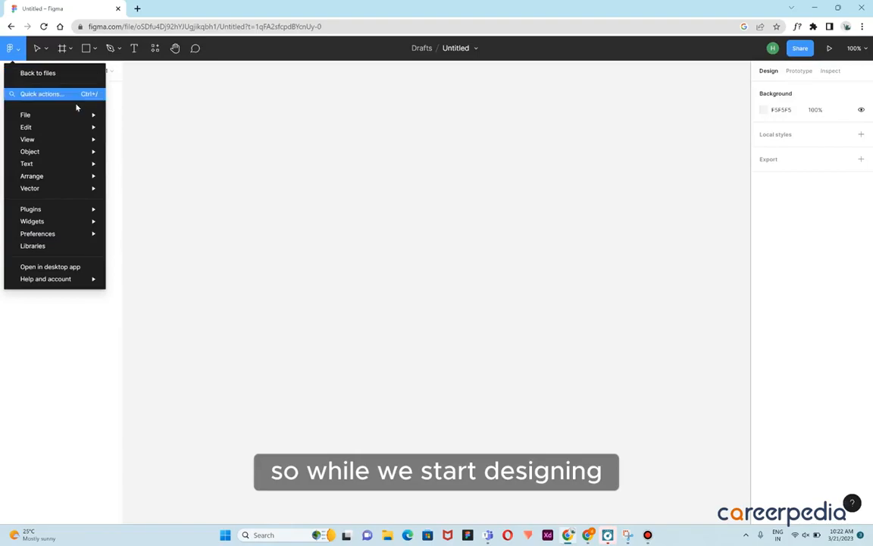
pyautogui.moveTo(78, 236)
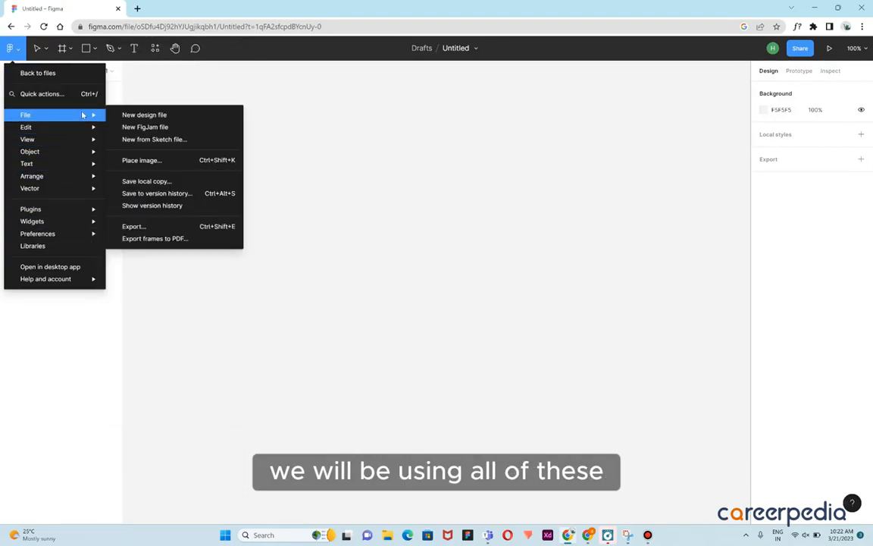
pyautogui.click(46, 51)
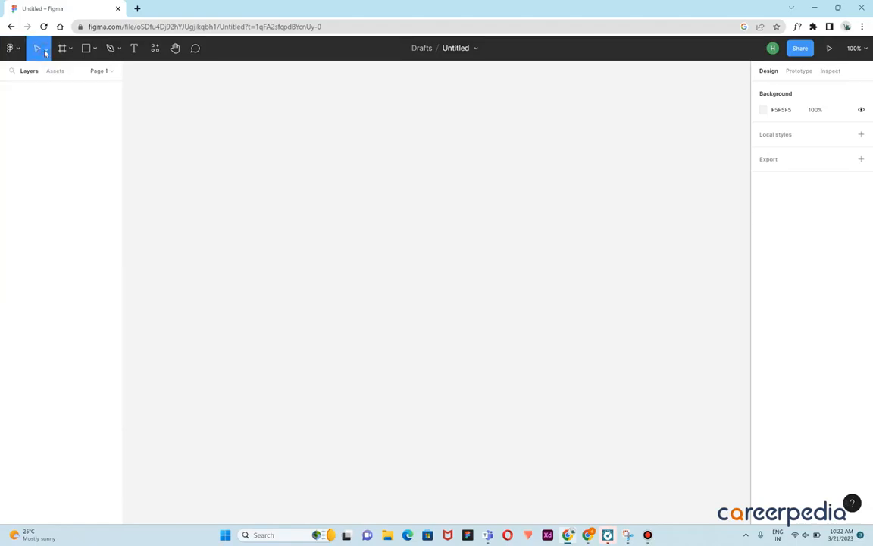
pyautogui.click(46, 52)
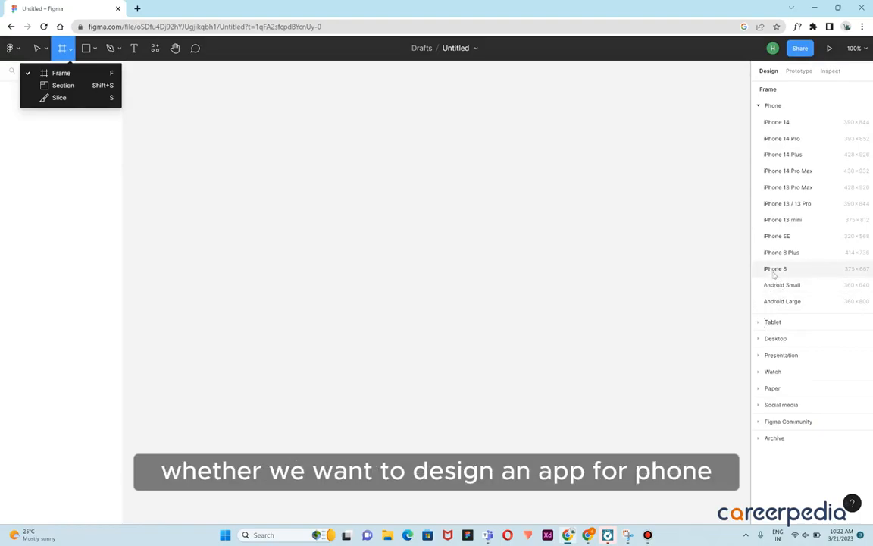
# Expand the Tablet, Desktop and Presentation frame presets to view their sizes
pyautogui.click(761, 322)
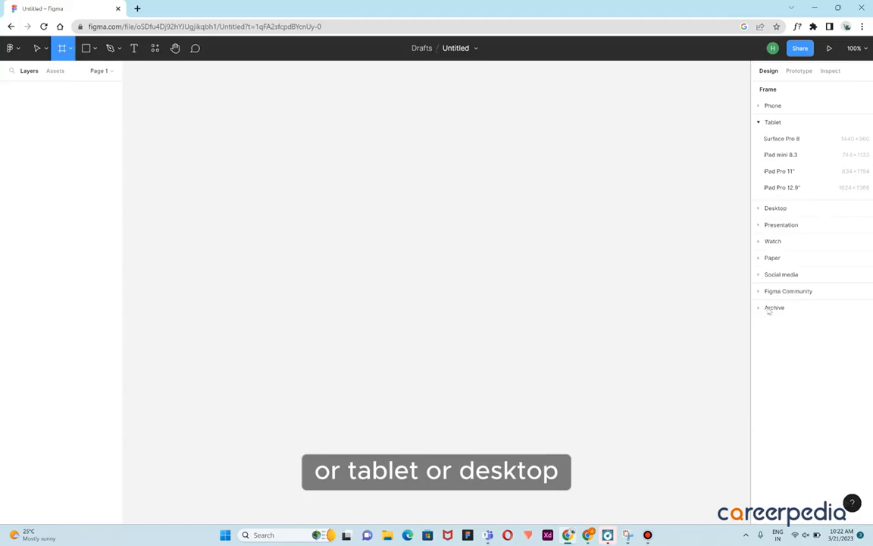
pyautogui.click(756, 212)
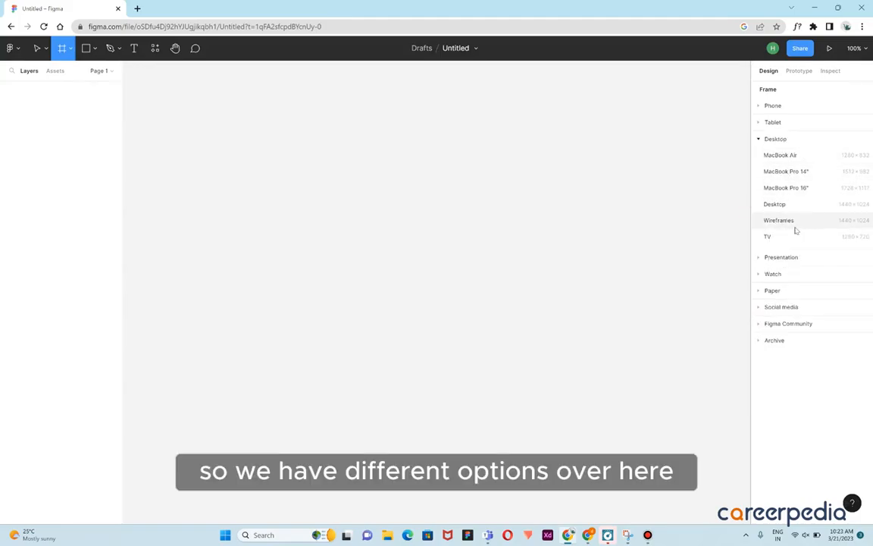
pyautogui.click(761, 257)
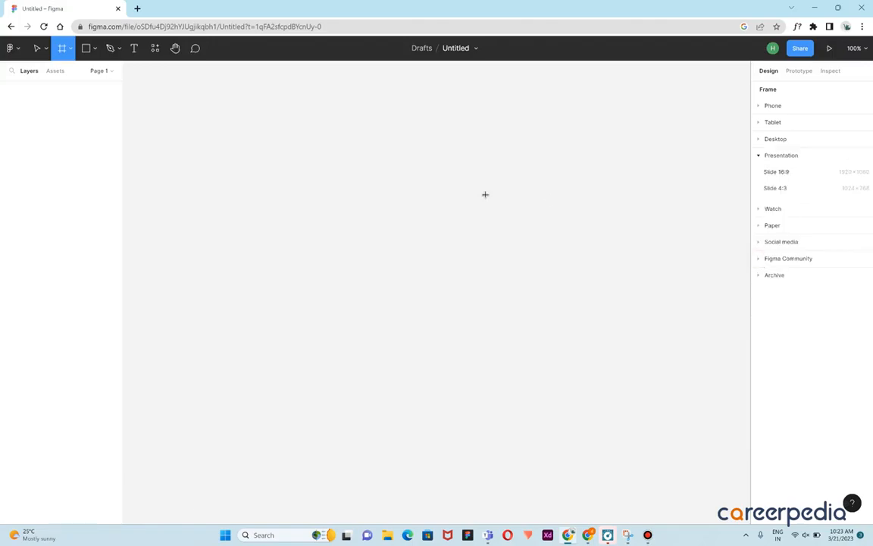
# Explore the shape, pen, text, resources with plugins, hand and comment tools
pyautogui.click(93, 50)
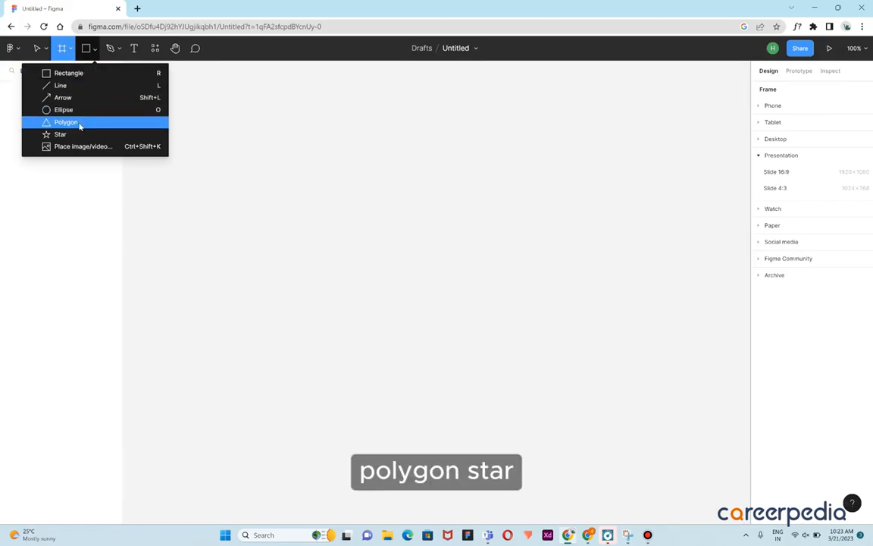
pyautogui.click(117, 50)
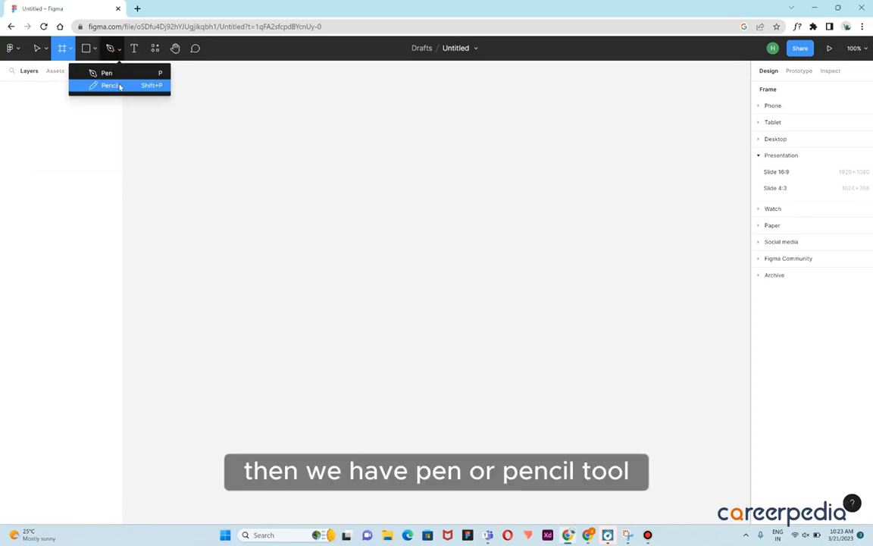
pyautogui.click(136, 50)
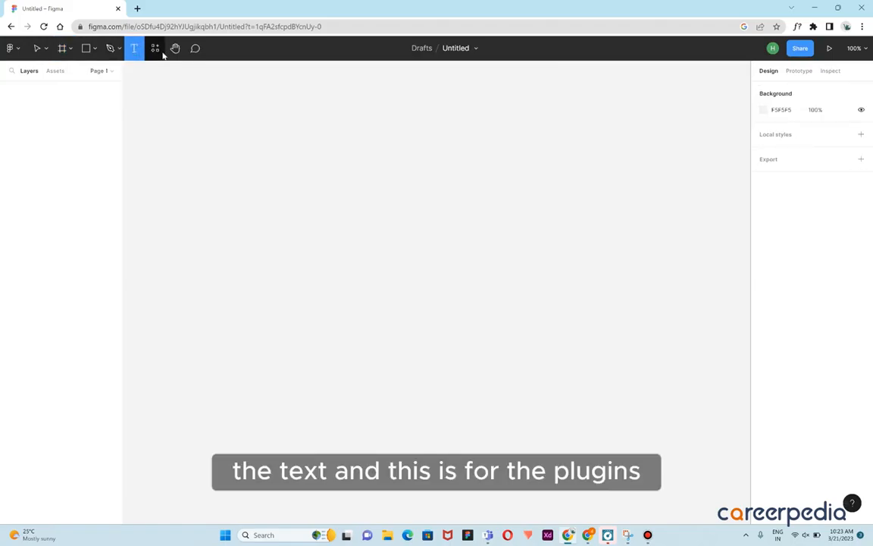
pyautogui.click(157, 50)
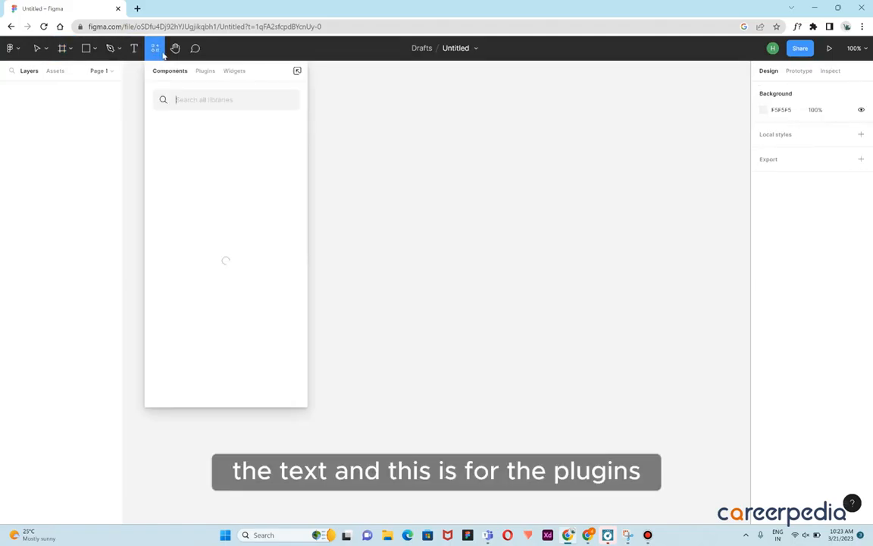
pyautogui.click(205, 71)
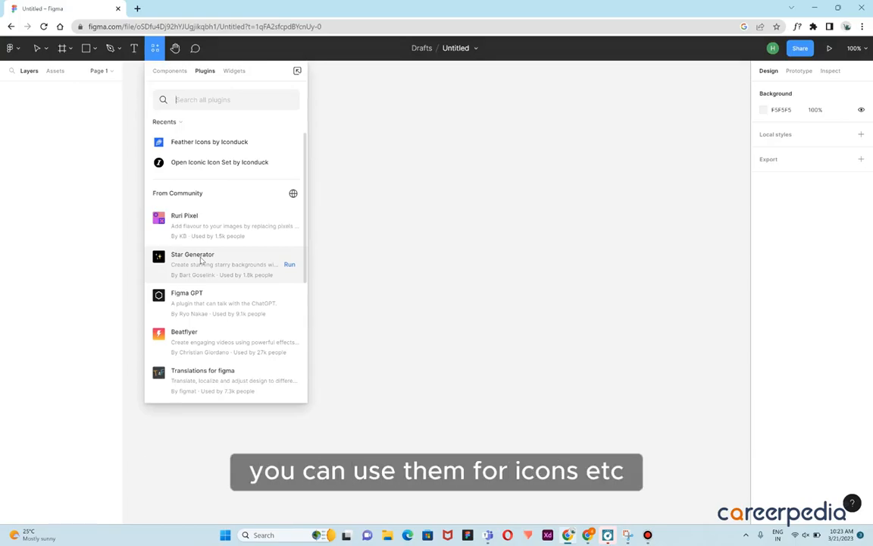
pyautogui.click(177, 48)
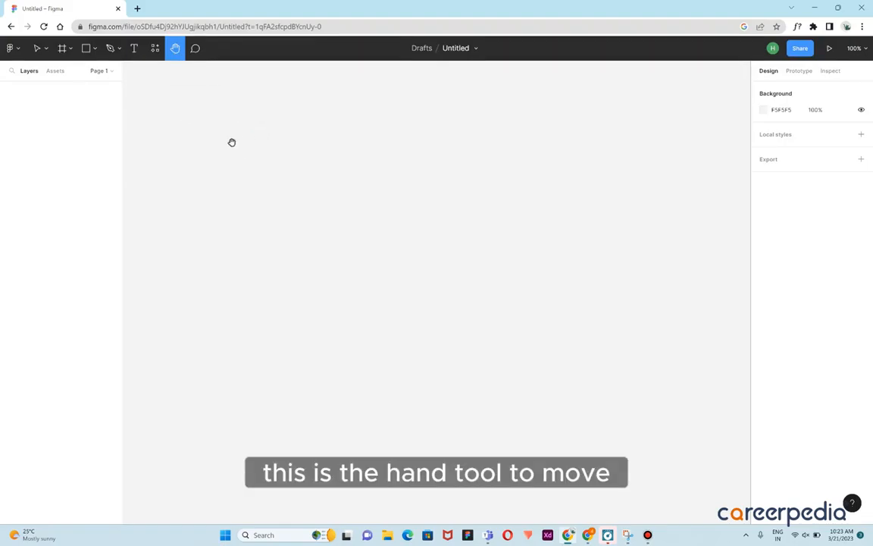
pyautogui.click(196, 50)
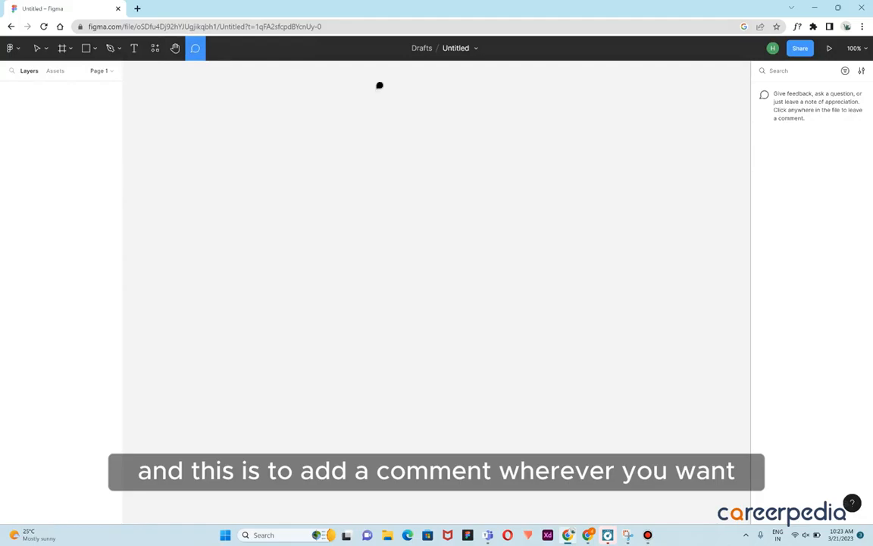
# Try placing a comment on the canvas, then dismiss it with the hand tool
pyautogui.click(452, 113)
pyautogui.click(523, 150)
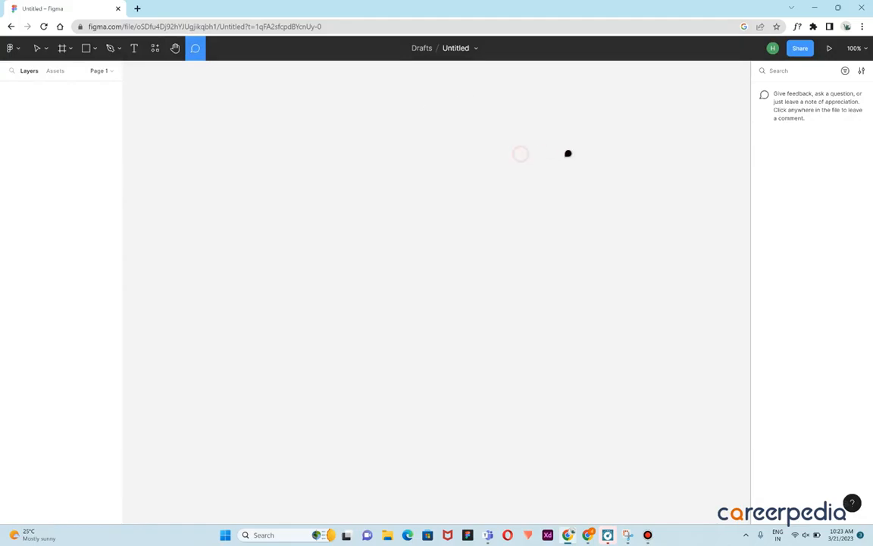
pyautogui.click(425, 136)
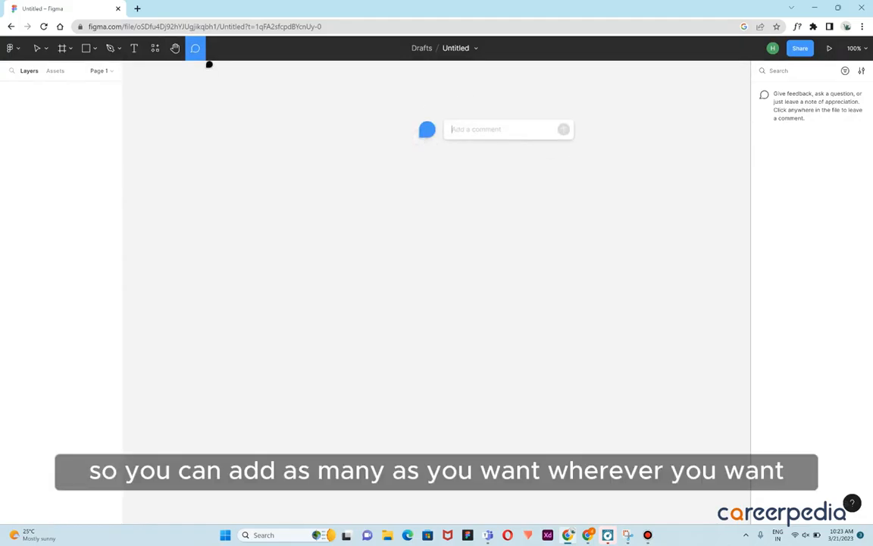
pyautogui.click(171, 49)
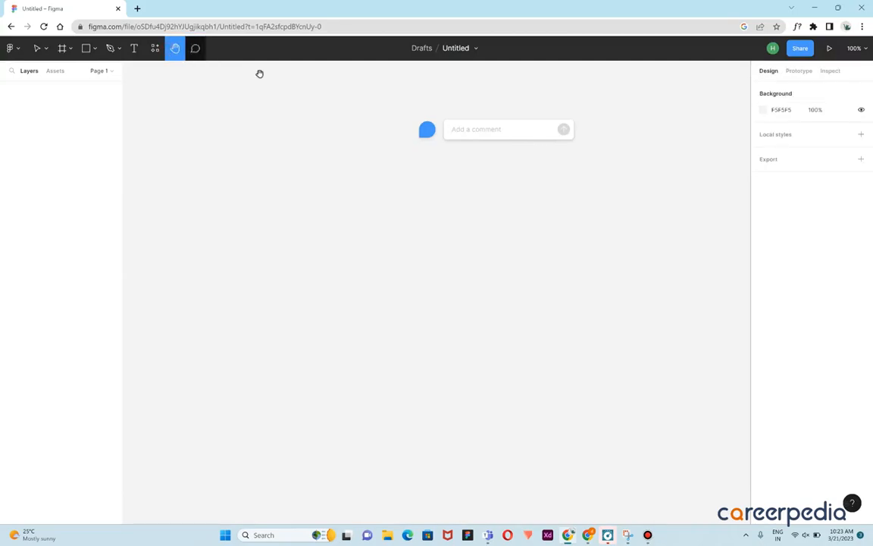
pyautogui.click(278, 95)
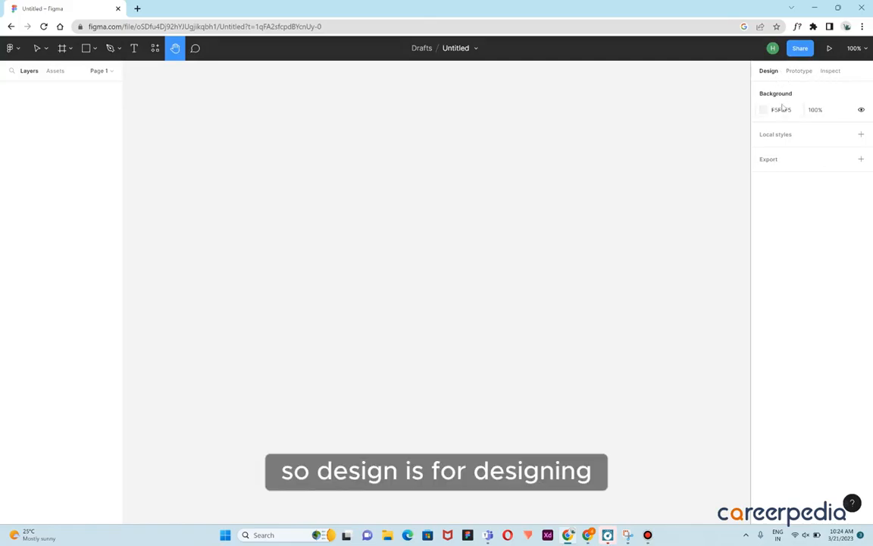
# View the Prototype and Inspect panels, returning to the Design panel
pyautogui.click(799, 70)
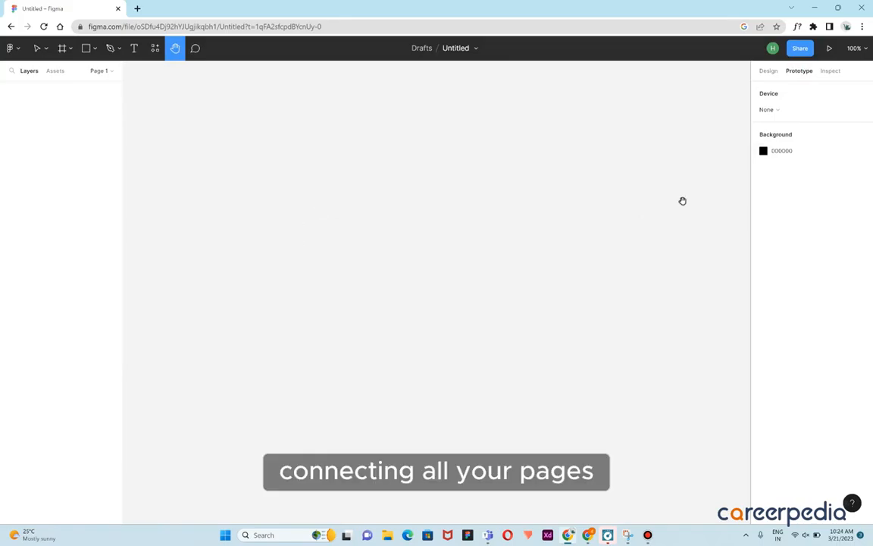
pyautogui.click(833, 72)
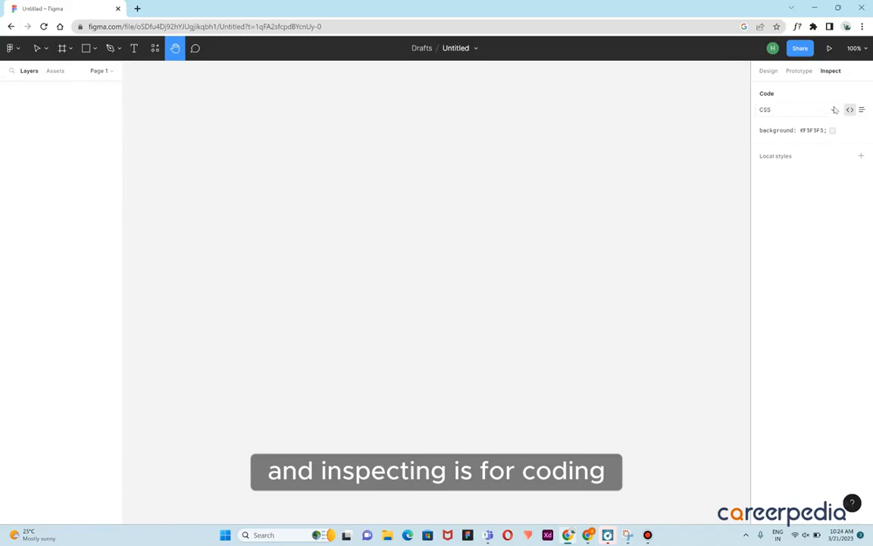
pyautogui.click(769, 72)
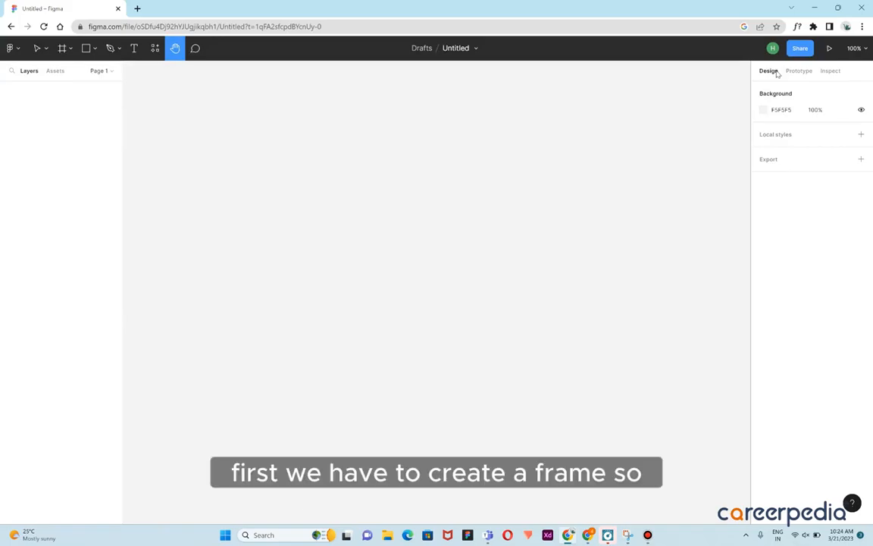
# Draw a frame about 459 × 349 on the canvas with the Frame tool
pyautogui.click(66, 51)
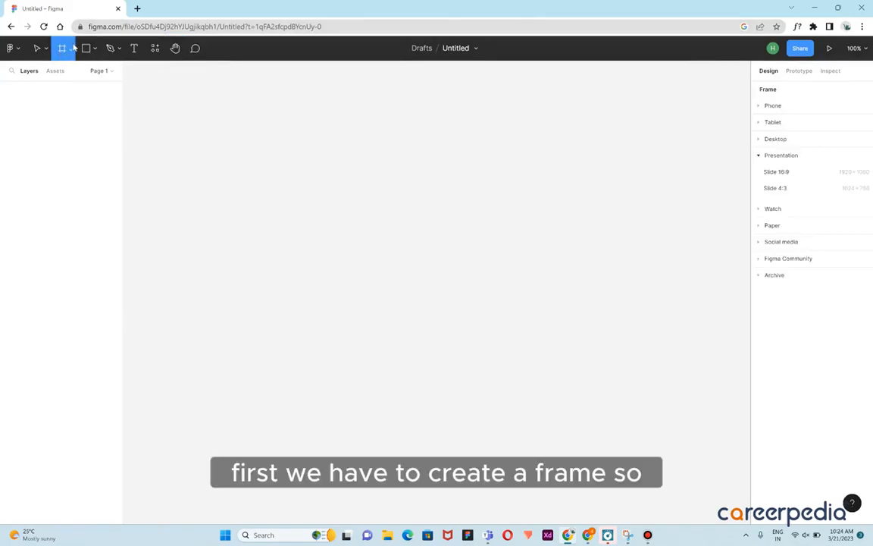
pyautogui.click(68, 50)
pyautogui.click(67, 72)
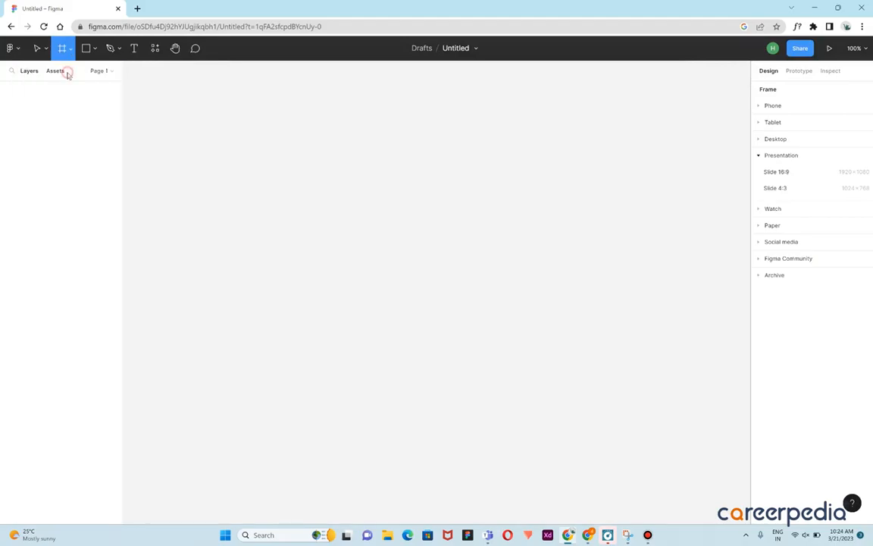
pyautogui.moveTo(182, 104); pyautogui.dragTo(417, 282)
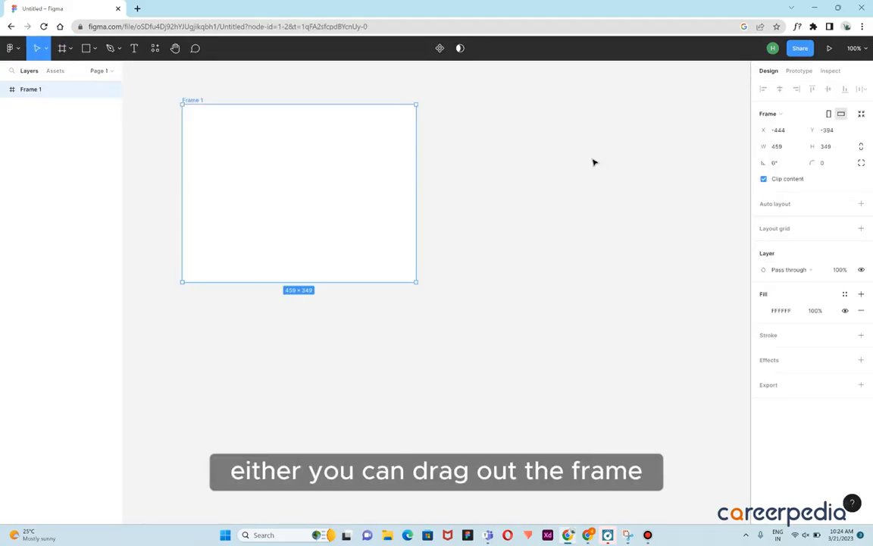
# Open the frame's height for editing and clear the value
pyautogui.click(779, 147)
pyautogui.click(828, 147)
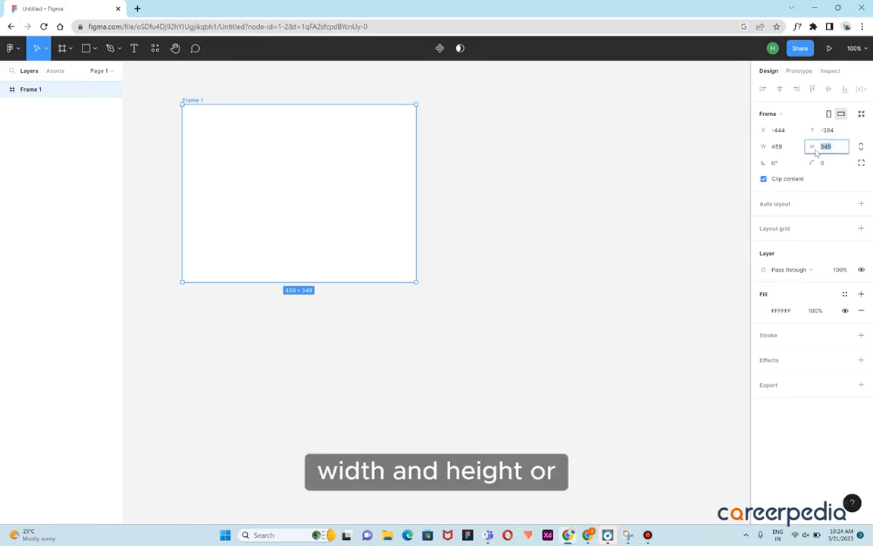
pyautogui.press('BackSpace')
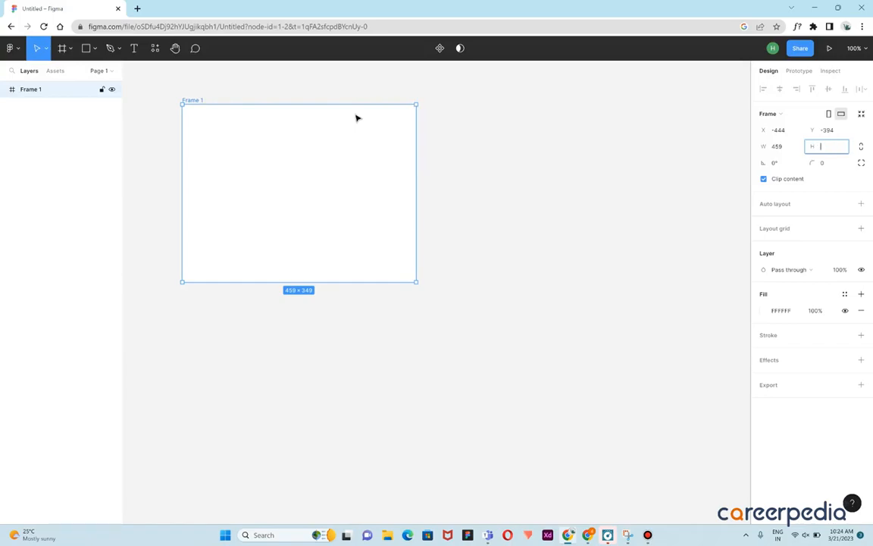
# Select the frame and delete it
pyautogui.click(194, 105)
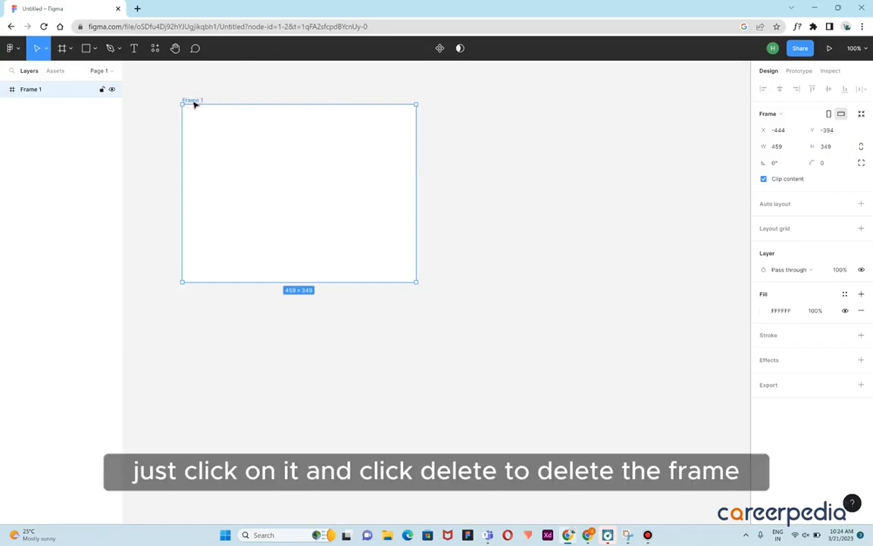
pyautogui.press('Delete')
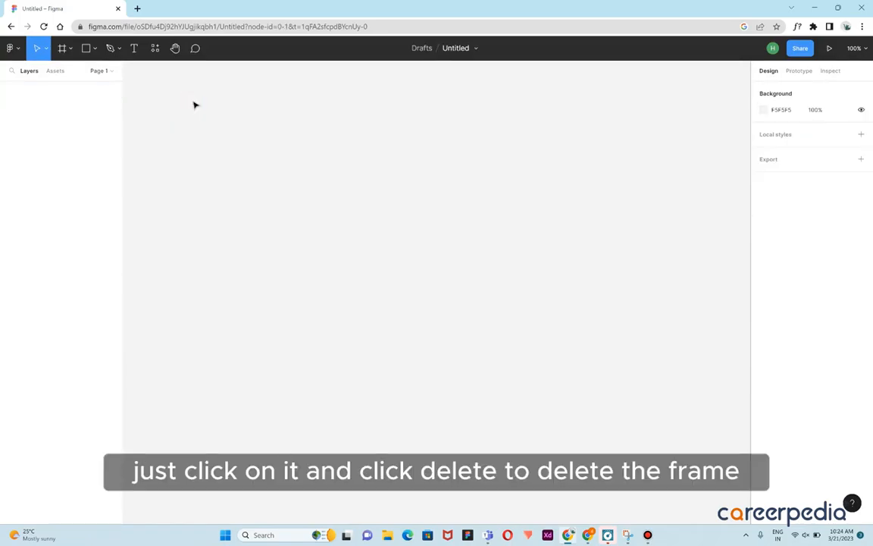
# Create a Desktop frame of 1440 × 1024 from the Frame tool's preset sizes
pyautogui.click(64, 50)
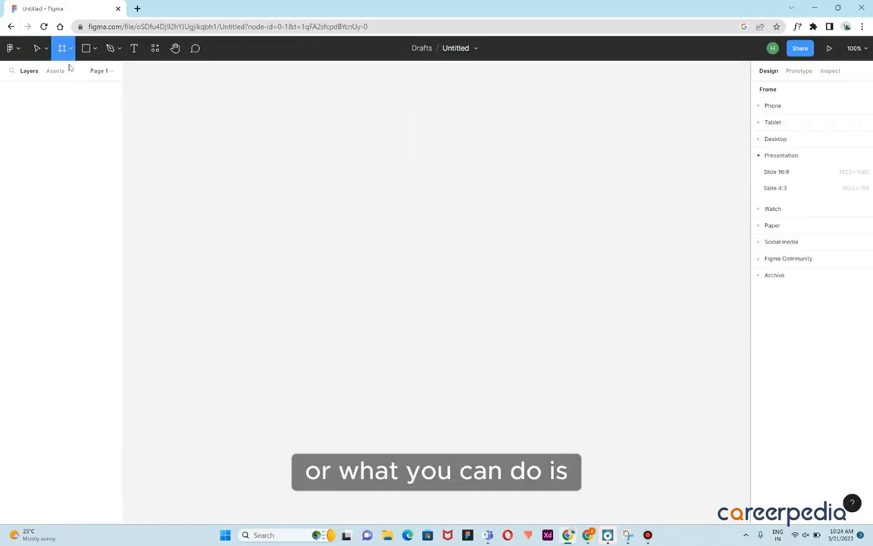
pyautogui.click(68, 52)
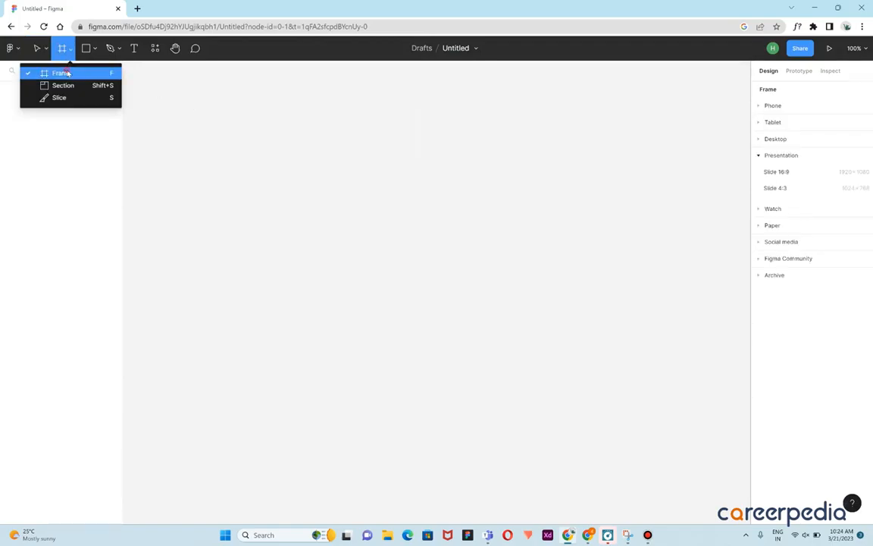
pyautogui.click(59, 72)
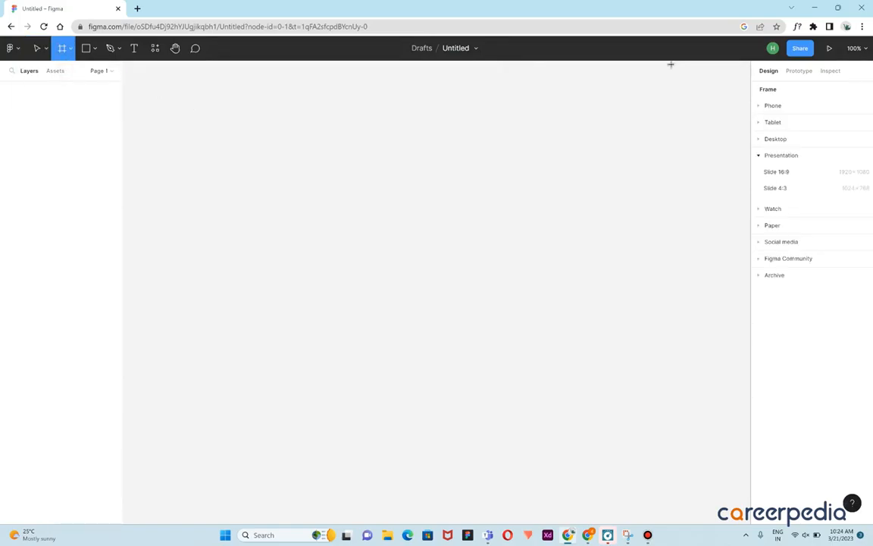
pyautogui.click(767, 139)
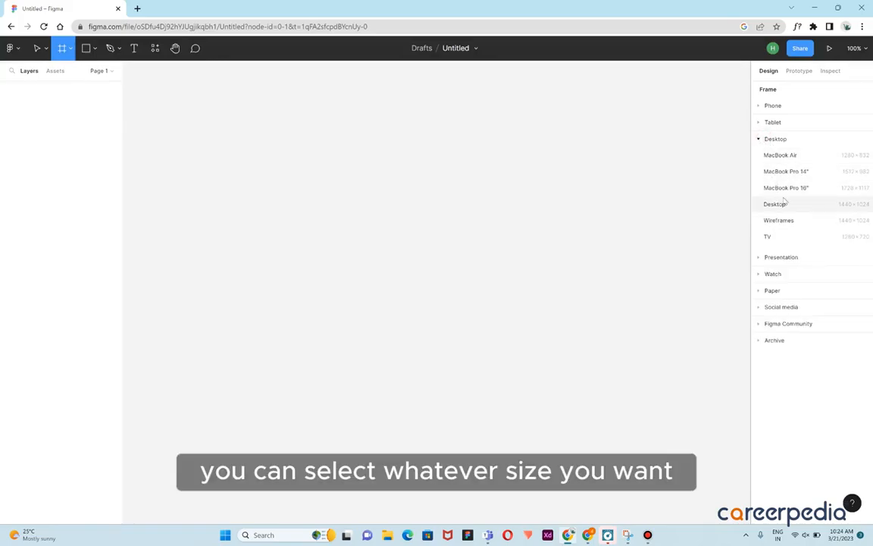
pyautogui.click(856, 210)
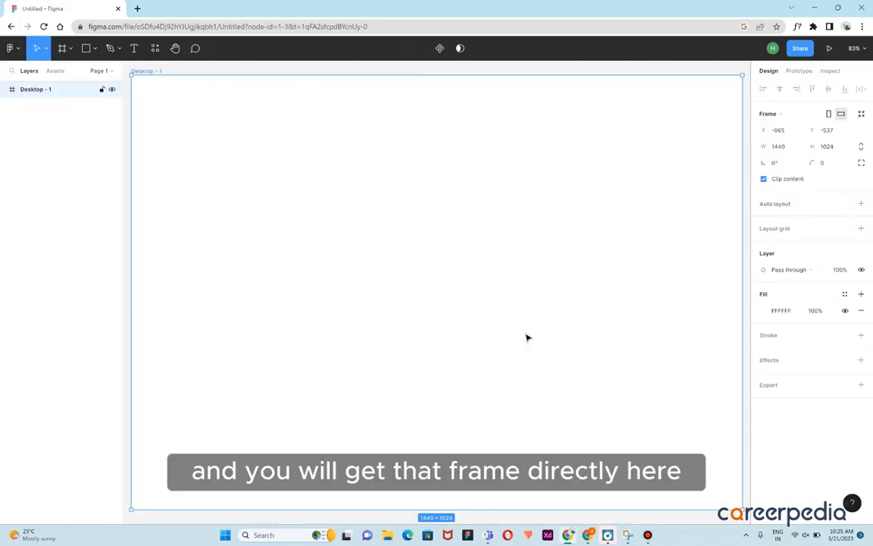
# Move the Desktop frame up and to the left on the canvas
pyautogui.scroll(-3, 485, 310)
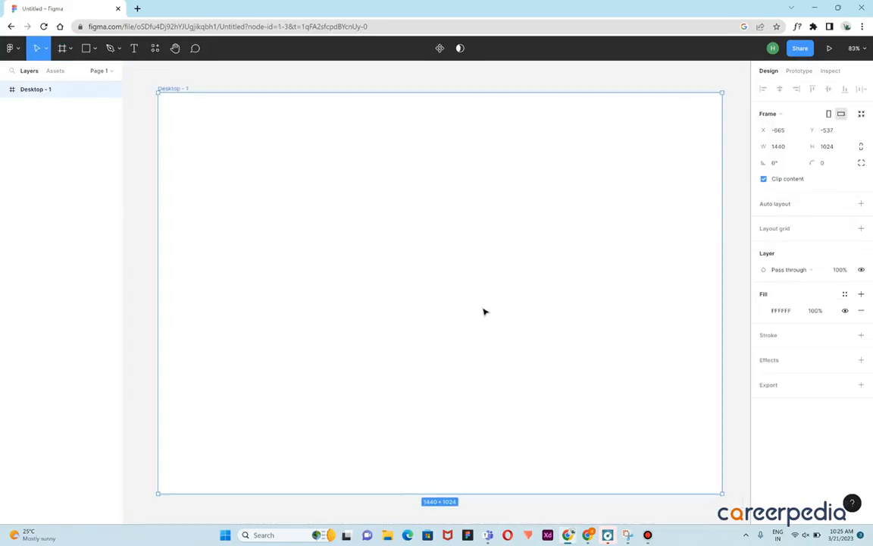
pyautogui.click(551, 244)
pyautogui.moveTo(551, 244); pyautogui.dragTo(513, 220)
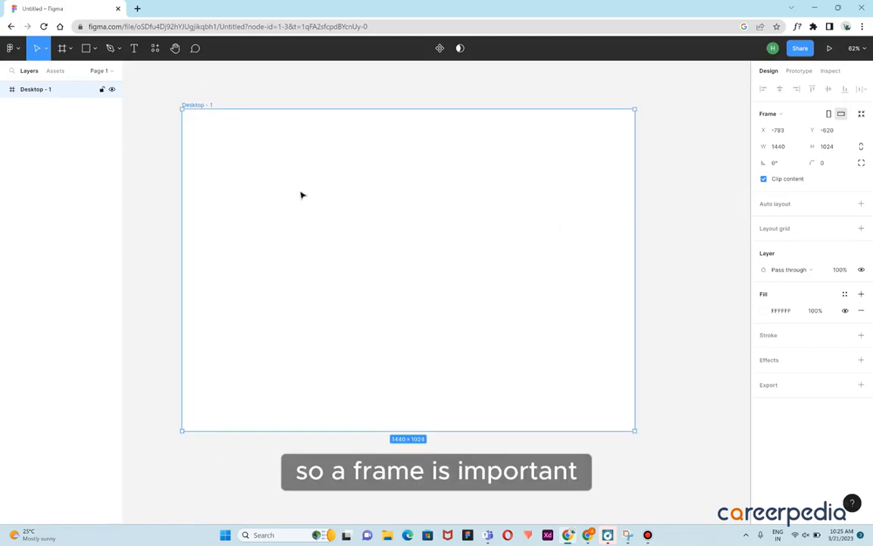
# Draw a rectangle about 457 × 408 inside the Desktop frame
pyautogui.click(94, 48)
pyautogui.click(65, 72)
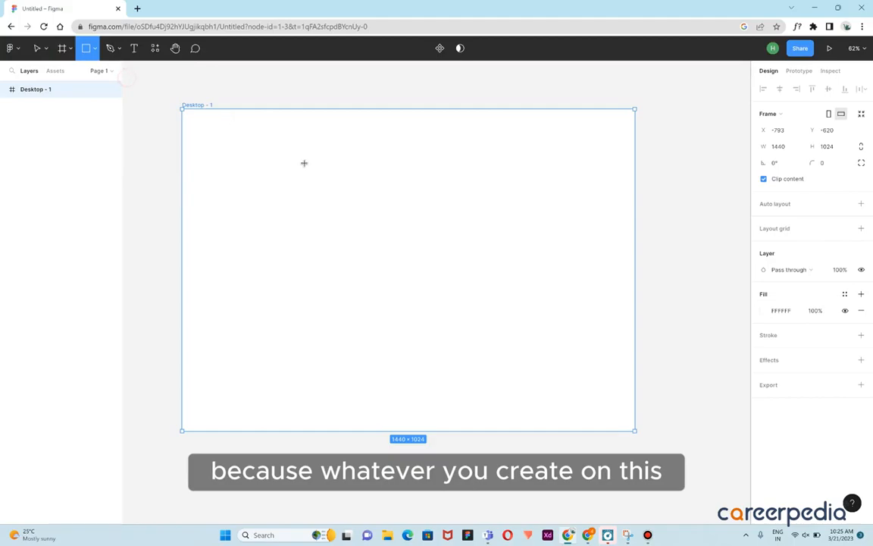
pyautogui.moveTo(304, 163); pyautogui.dragTo(447, 290)
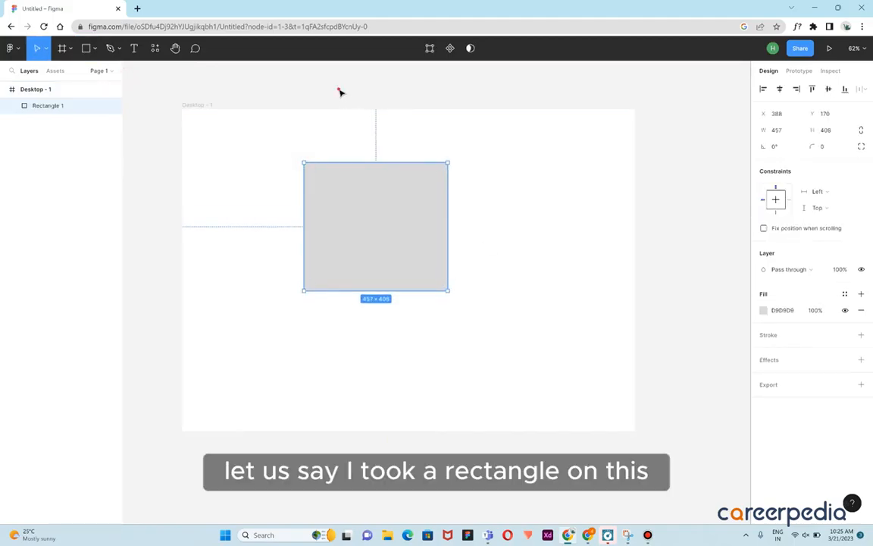
pyautogui.click(307, 84)
# Select the Desktop frame and open it in presentation view
pyautogui.click(203, 104)
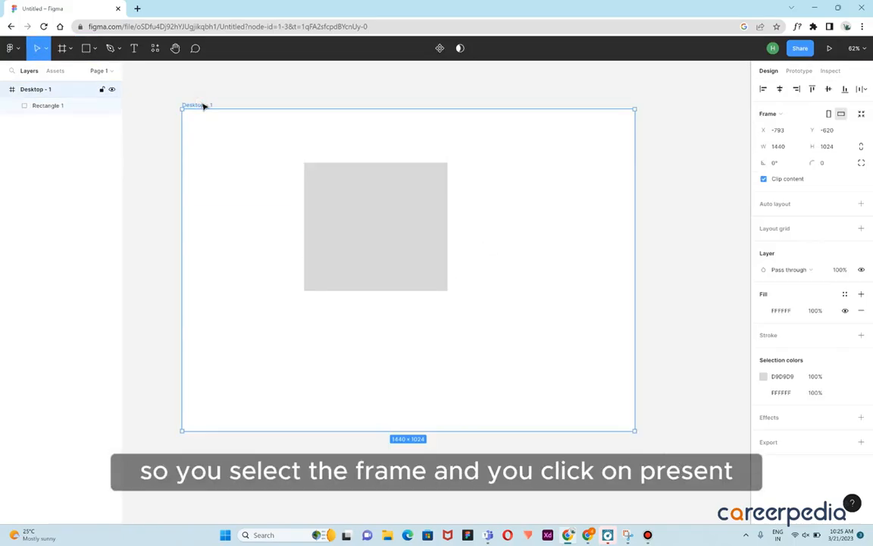
pyautogui.click(831, 49)
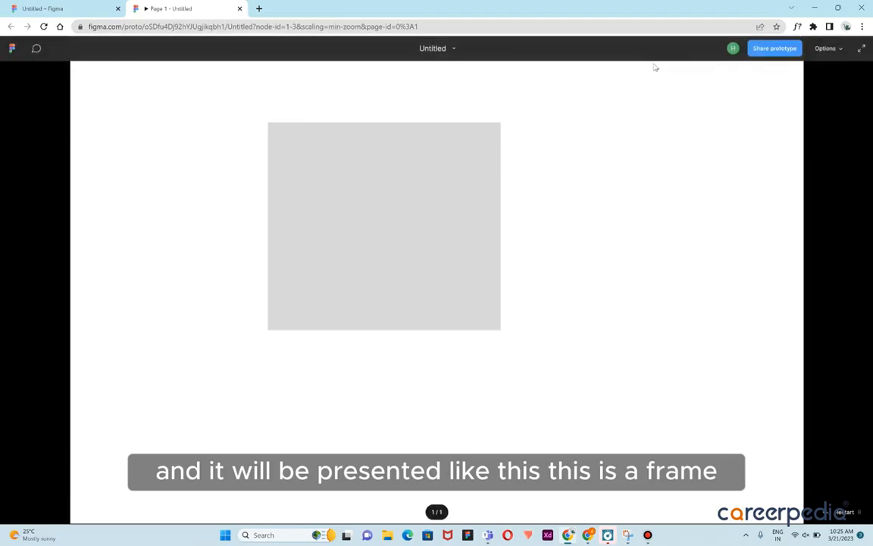
# Compare the presentation scaling options Fit to screen, Fit width and Fill screen, ending on Fit to screen
pyautogui.click(825, 49)
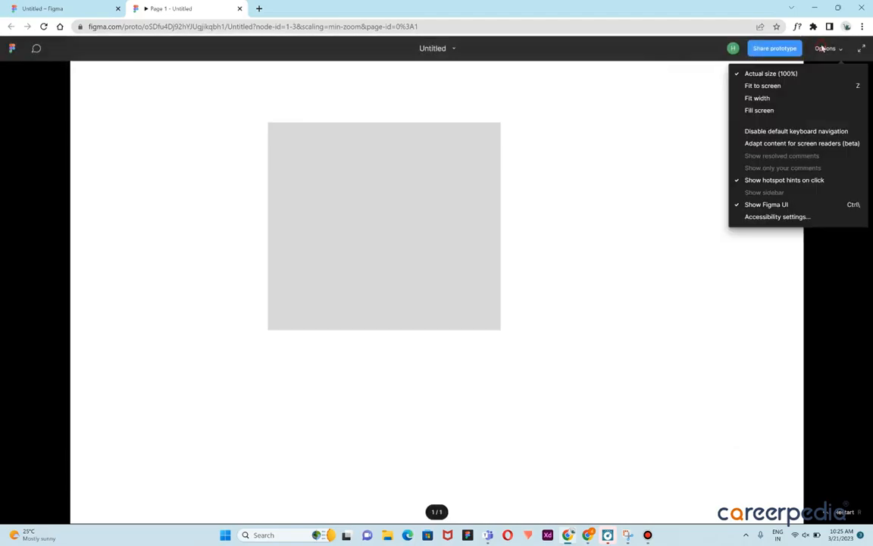
pyautogui.click(774, 86)
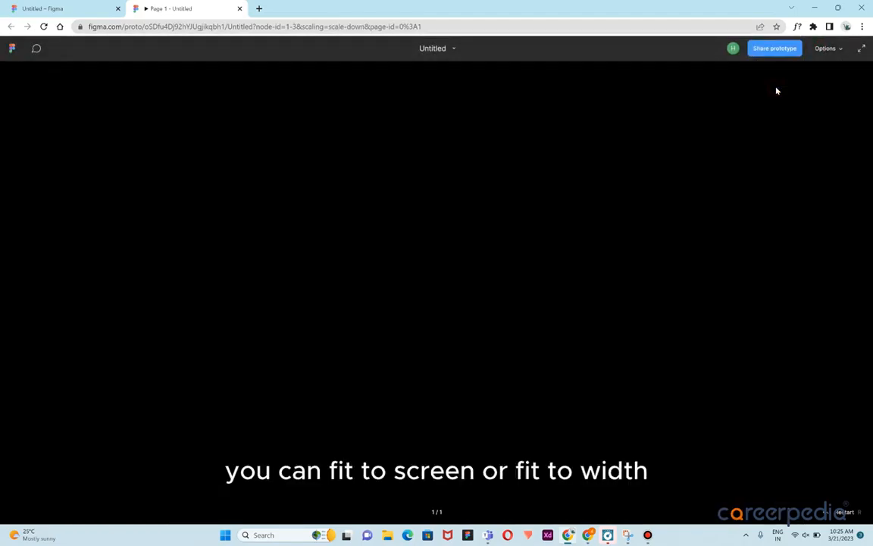
pyautogui.click(830, 49)
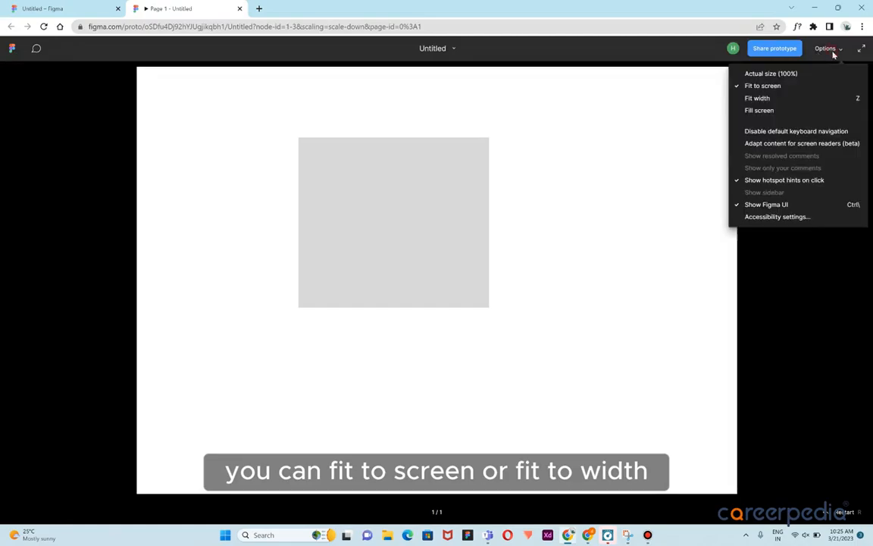
pyautogui.click(788, 97)
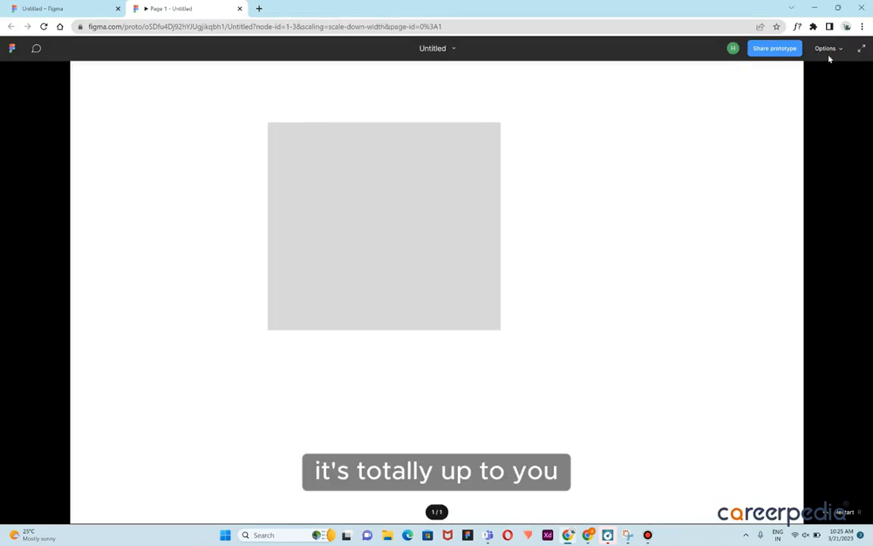
pyautogui.click(831, 52)
pyautogui.click(801, 113)
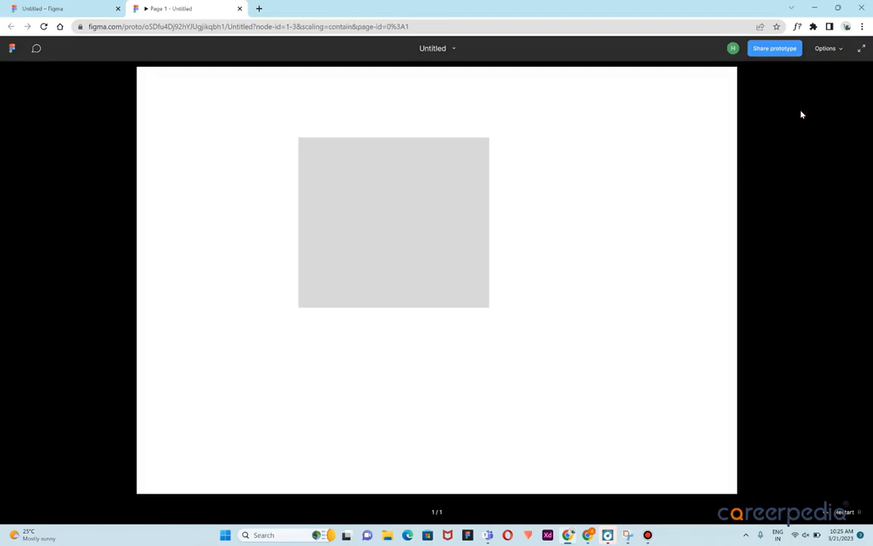
pyautogui.click(830, 49)
pyautogui.click(788, 93)
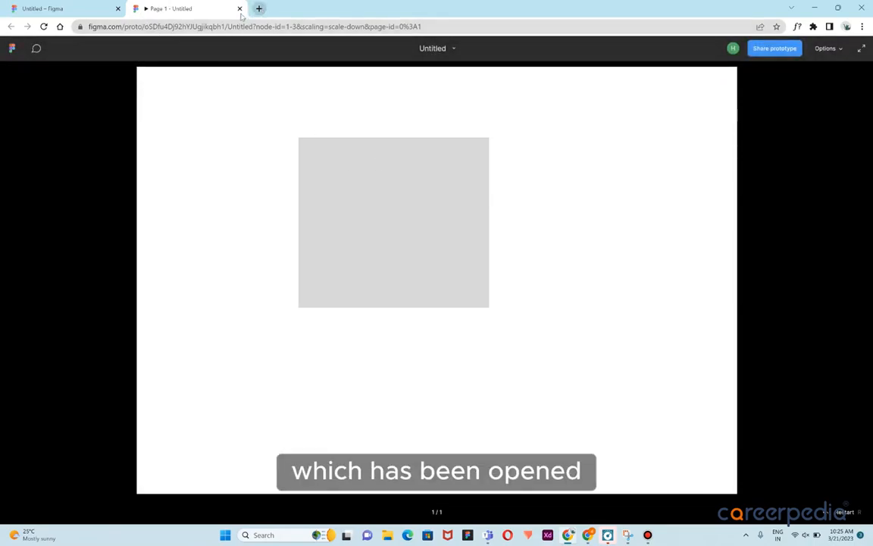
# Return to the editor, move the rectangle to the frame's lower-right corner, and check the presentation tab
pyautogui.click(68, 8)
pyautogui.moveTo(371, 219); pyautogui.dragTo(571, 375)
pyautogui.click(413, 248)
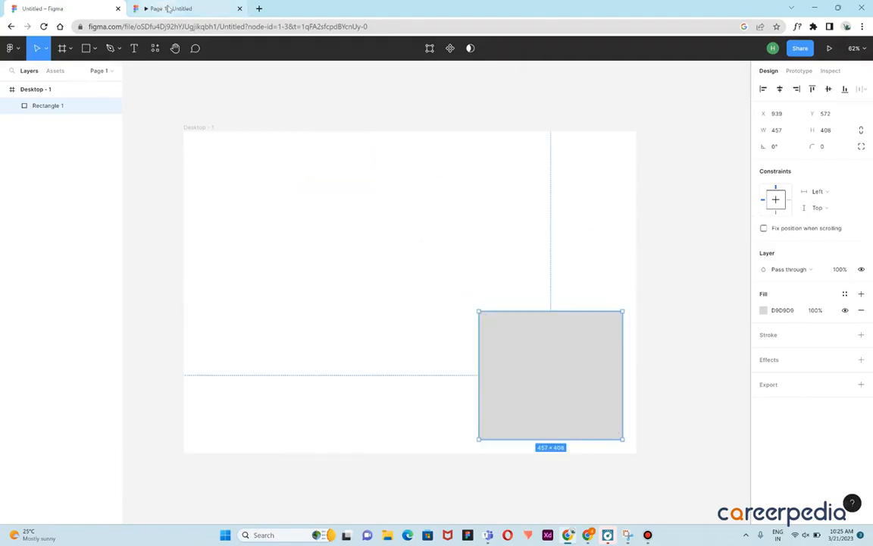
pyautogui.click(654, 122)
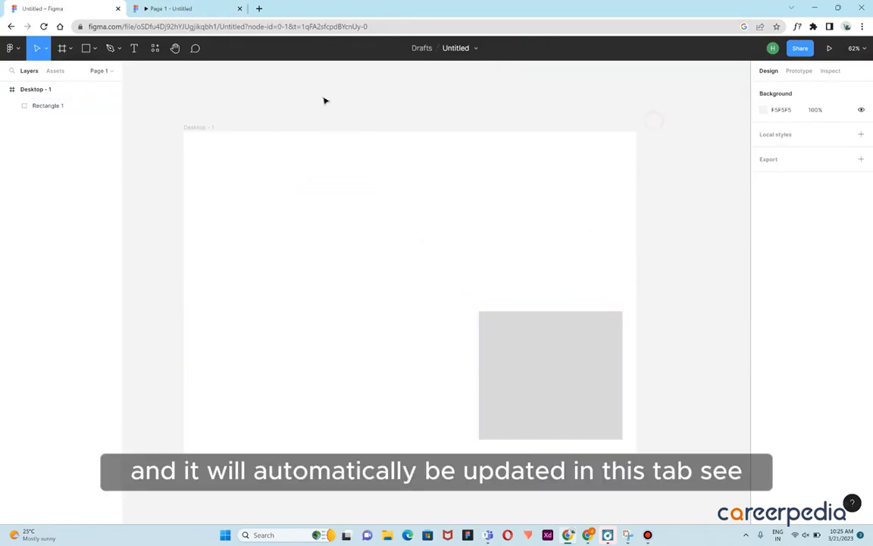
pyautogui.click(171, 9)
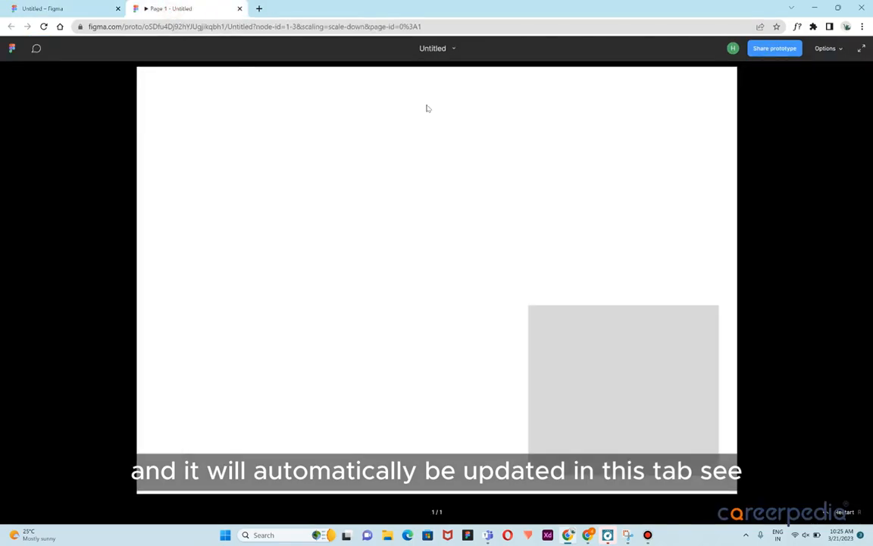
# Return to the editor tab and delete the rectangle
pyautogui.click(83, 9)
pyautogui.click(542, 372)
pyautogui.press('Delete')
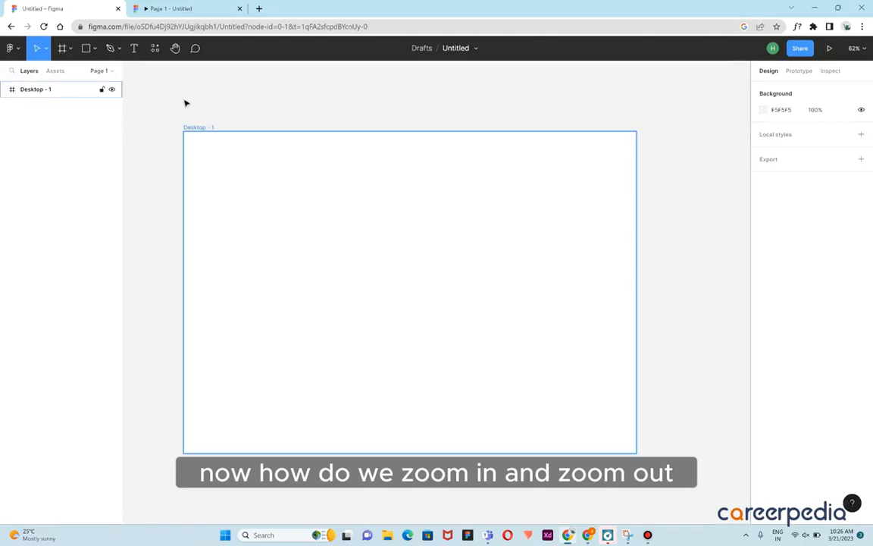
# Draw a new rectangle about 638 × 509 in the middle of the frame
pyautogui.click(91, 52)
pyautogui.moveTo(329, 200)
pyautogui.mouseDown()
pyautogui.moveTo(447, 306)
pyautogui.moveTo(528, 362)
pyautogui.mouseUp()
pyautogui.click(536, 111)
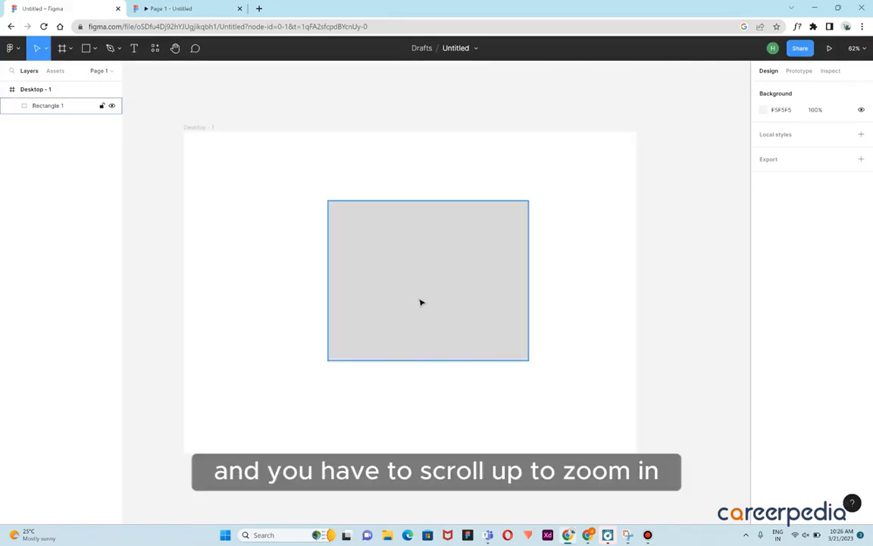
# Zoom in and out on the canvas around the rectangle
pyautogui.scroll(10, 426, 333)
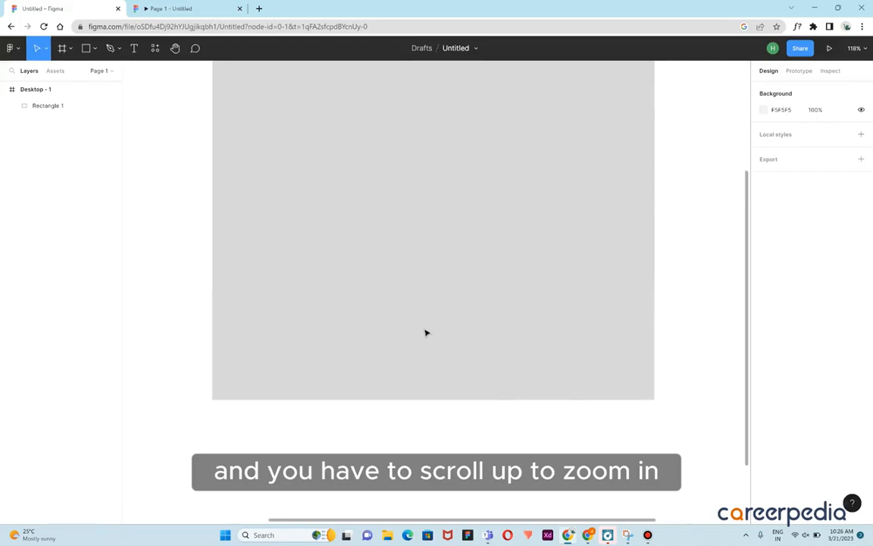
pyautogui.scroll(-6, 426, 333)
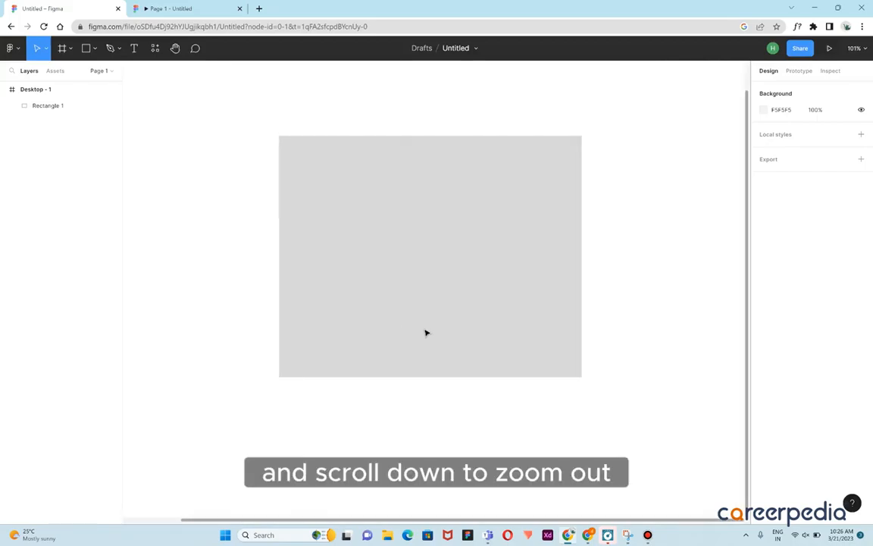
pyautogui.scroll(-4, 426, 333)
pyautogui.click(442, 332)
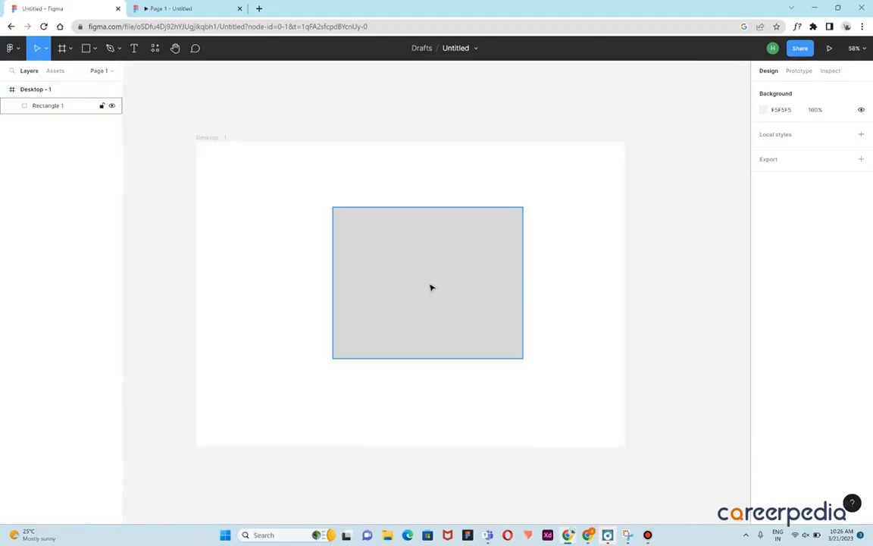
pyautogui.scroll(6, 431, 287)
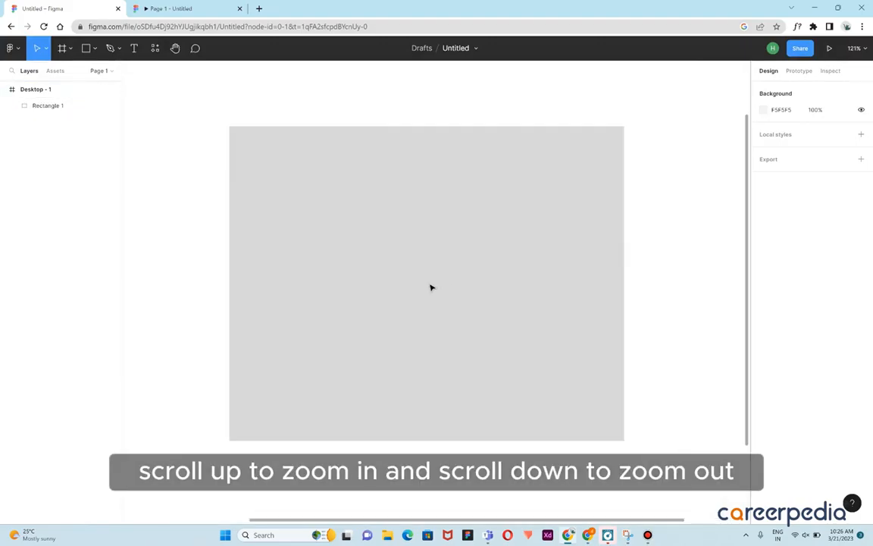
pyautogui.scroll(-6, 431, 287)
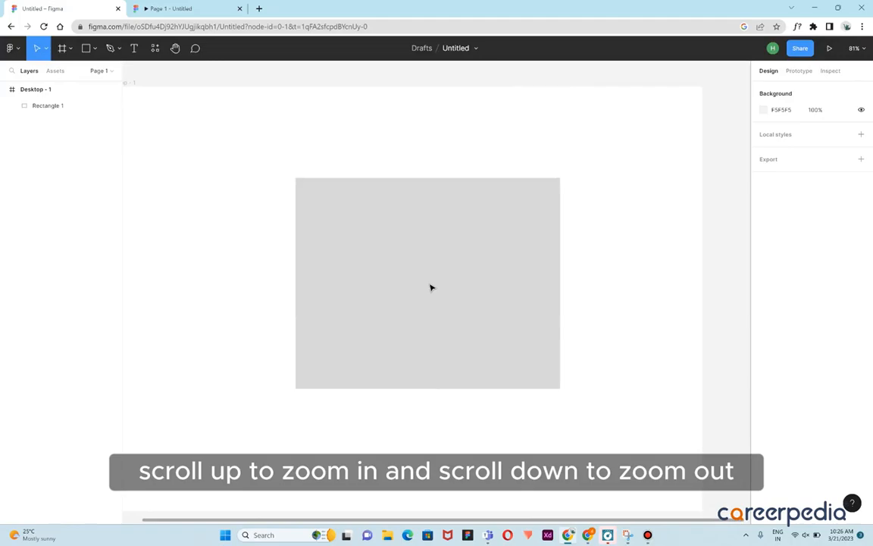
pyautogui.scroll(-1, 431, 287)
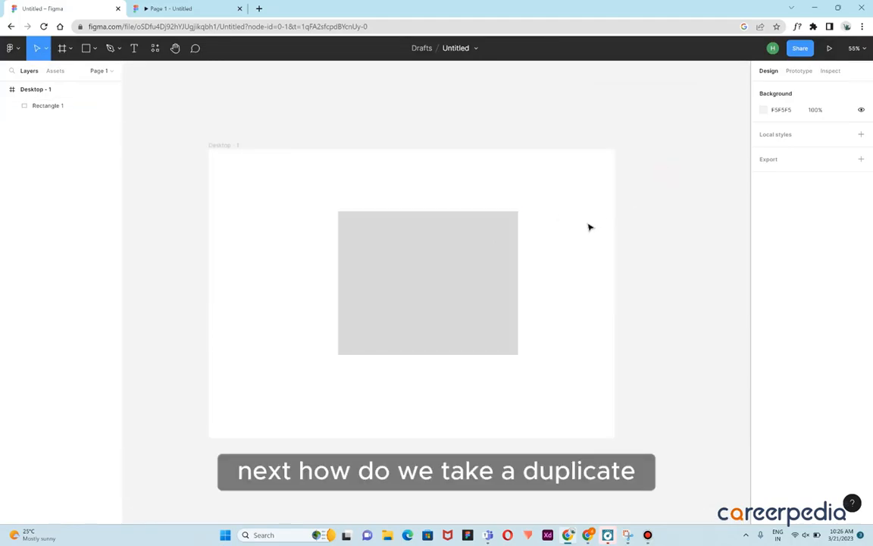
pyautogui.click(486, 280)
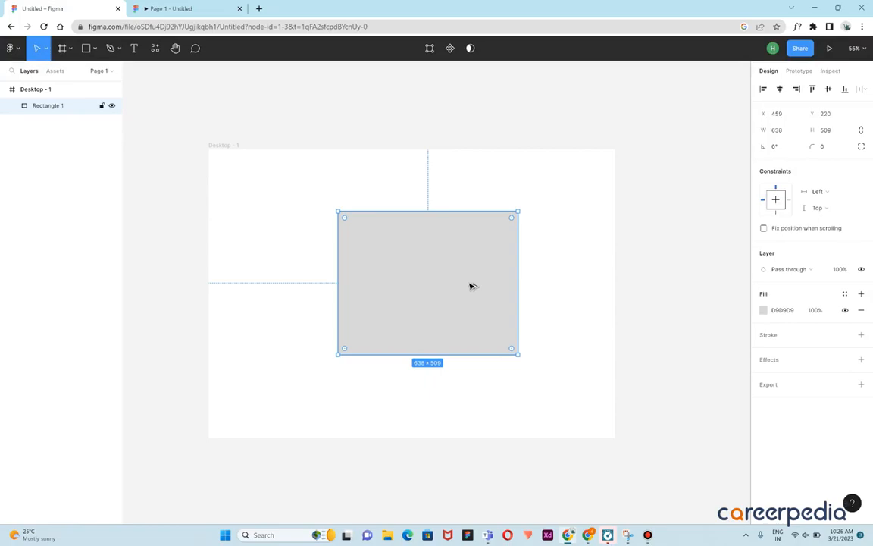
pyautogui.keyDown('alt'); pyautogui.moveTo(471, 306); pyautogui.dragTo(474, 443); pyautogui.keyUp('alt')
pyautogui.press('Delete')
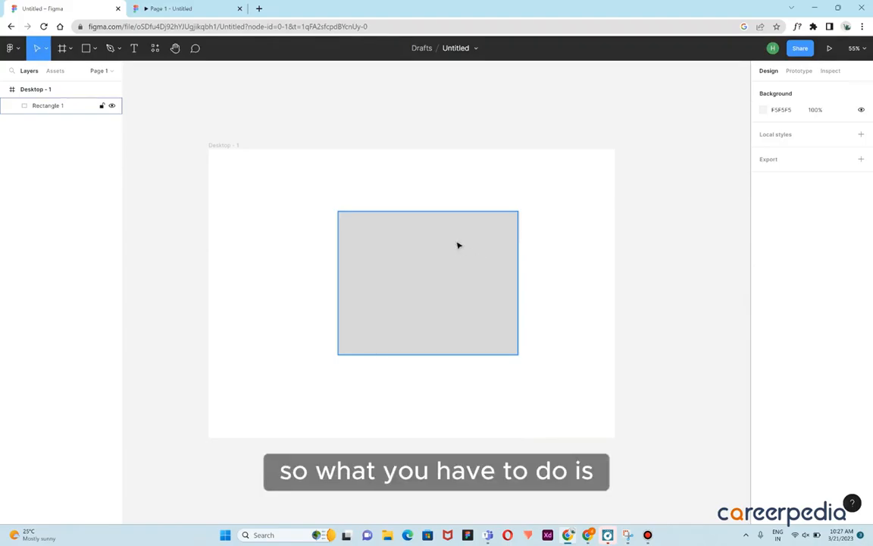
# Duplicate the rectangle by dragging a copy to sit just below the original
pyautogui.click(441, 272)
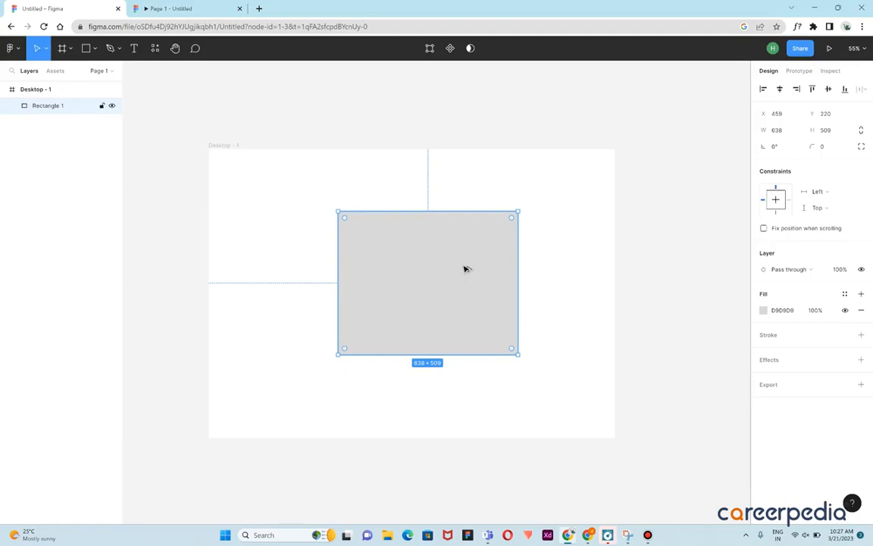
pyautogui.click(464, 267)
pyautogui.moveTo(466, 270); pyautogui.dragTo(466, 430)
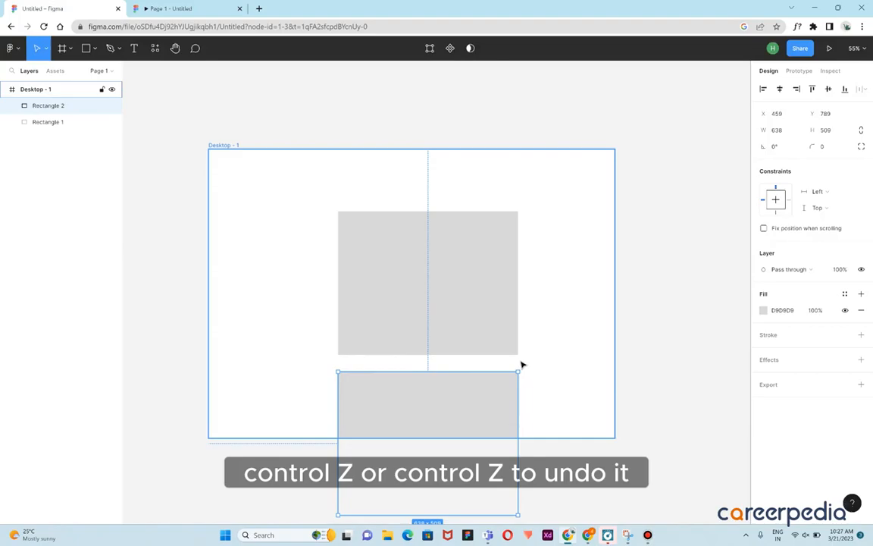
pyautogui.click(662, 306)
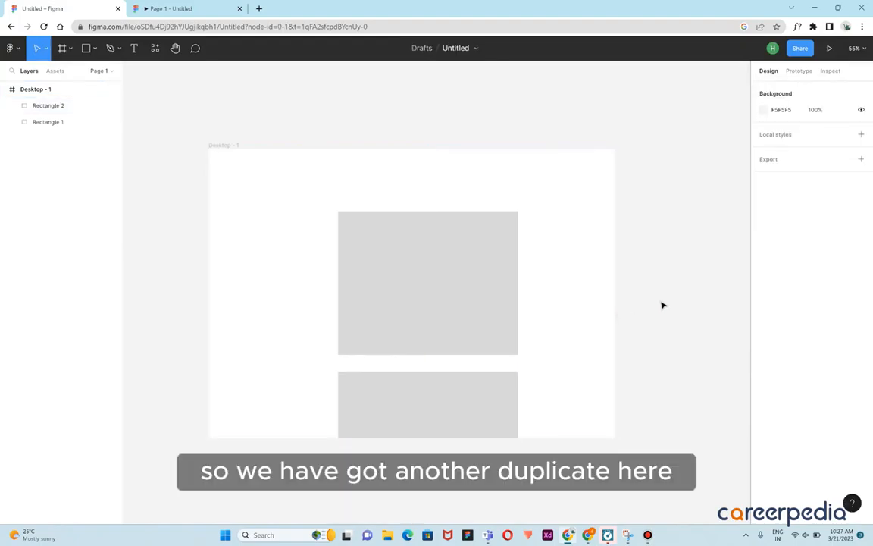
pyautogui.moveTo(466, 395); pyautogui.dragTo(462, 383)
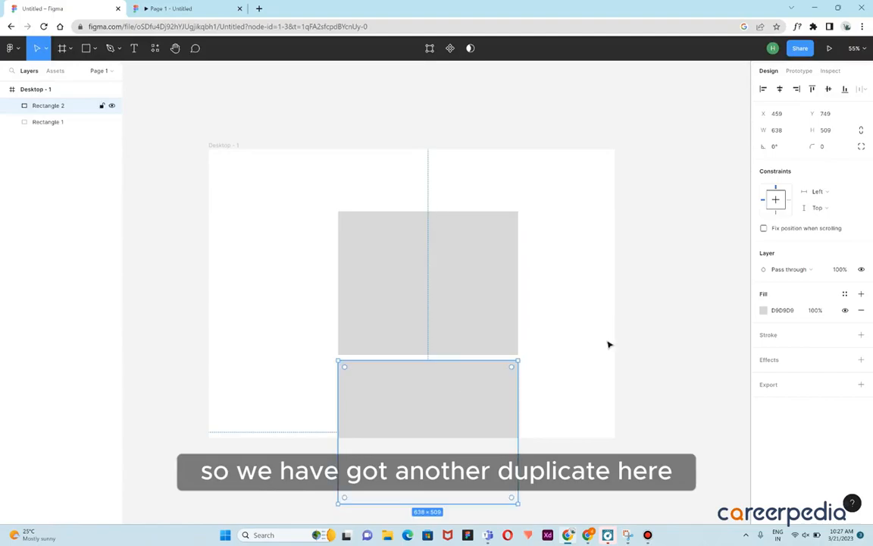
pyautogui.click(663, 316)
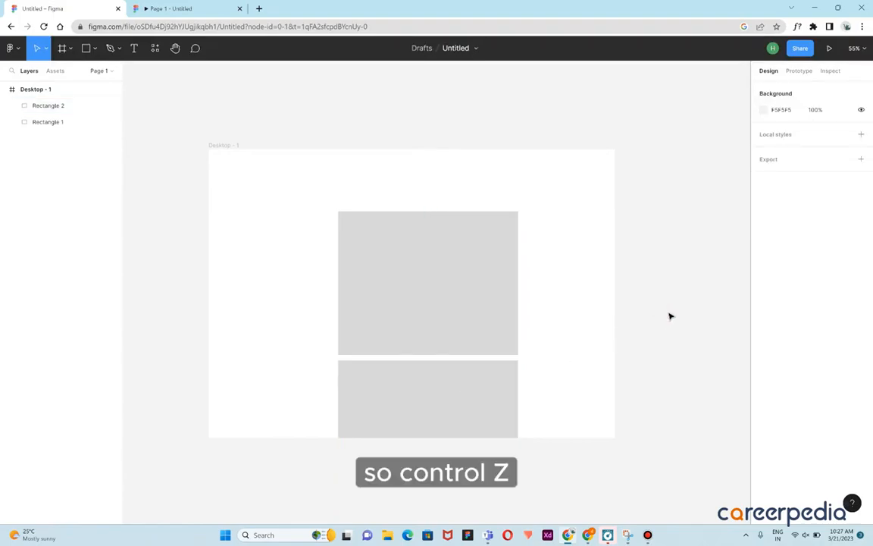
# Undo the rectangle duplication and deselect everything
pyautogui.hotkey('ctrl', 'z')
pyautogui.hotkey('ctrl', 'z')
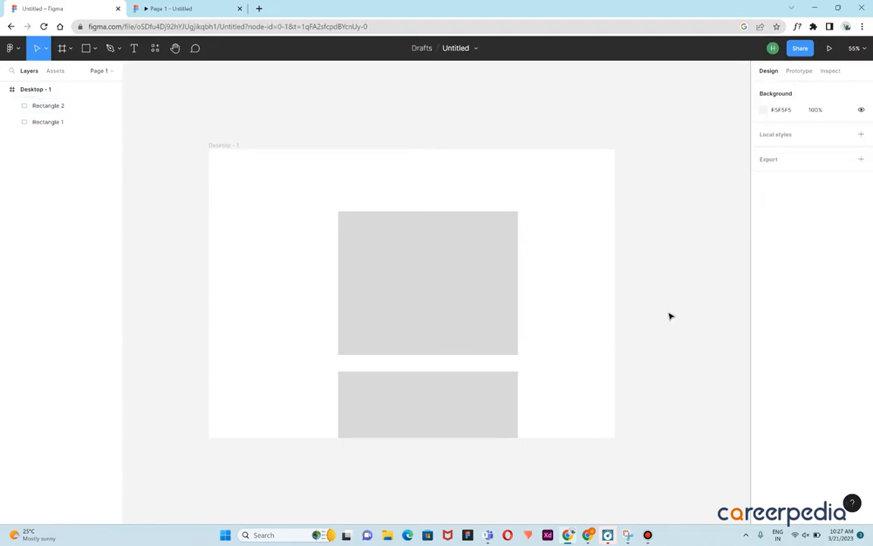
pyautogui.hotkey('ctrl', 'z')
pyautogui.hotkey('ctrl', 'z')
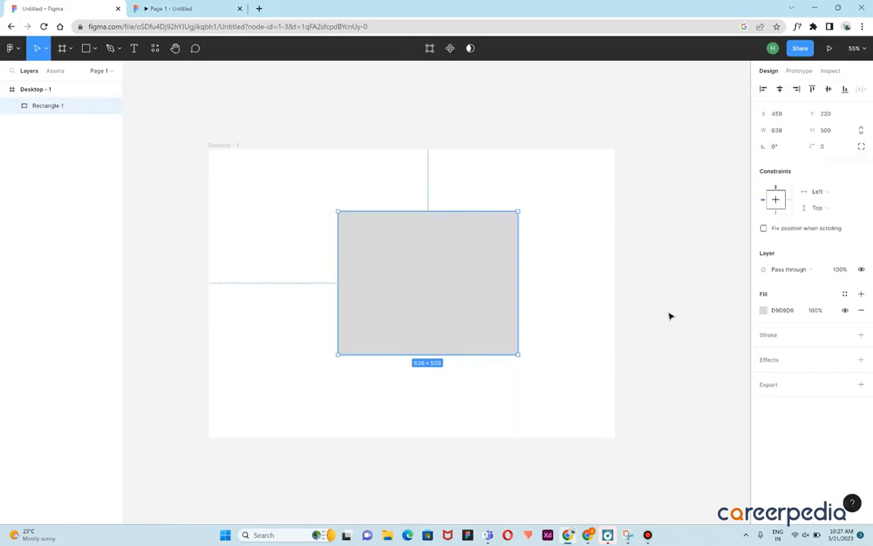
pyautogui.click(658, 278)
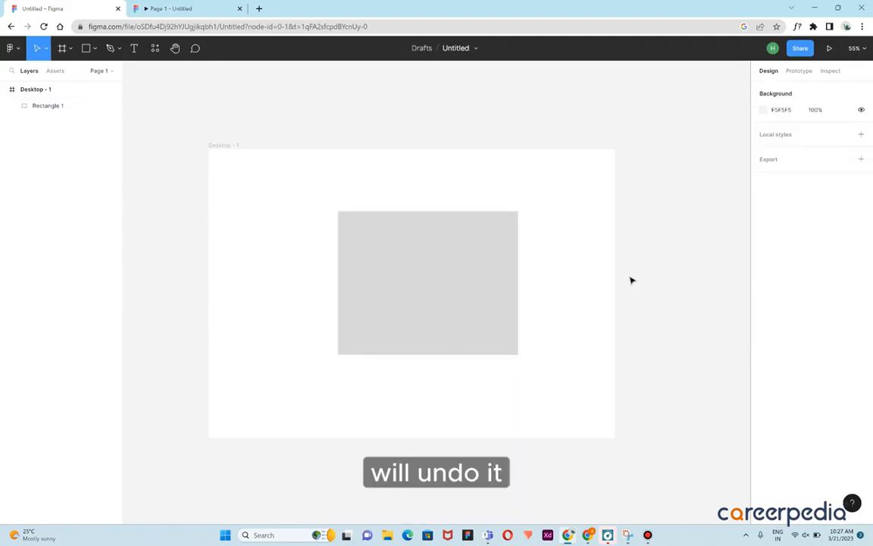
# Pan around the canvas with the Hand tool
pyautogui.click(174, 50)
pyautogui.moveTo(434, 282); pyautogui.dragTo(454, 191)
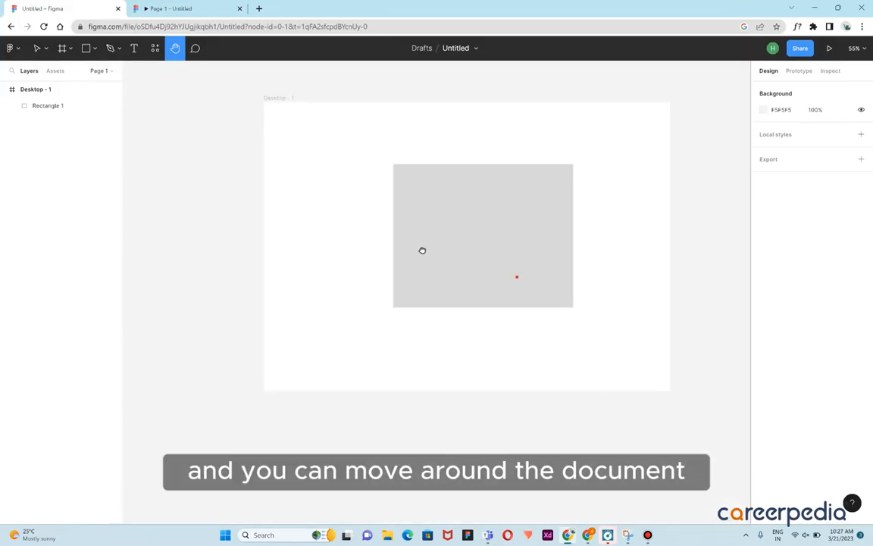
pyautogui.moveTo(516, 279); pyautogui.dragTo(478, 242)
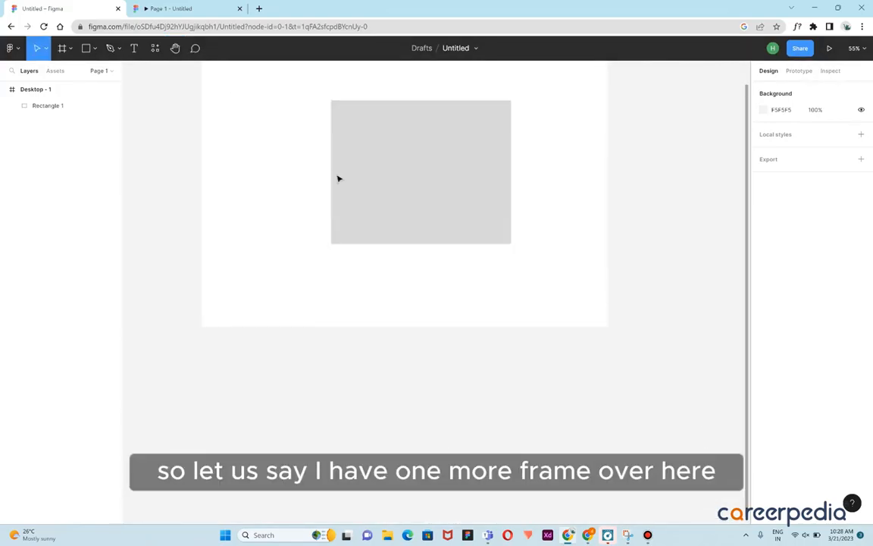
pyautogui.scroll(3, 339, 179)
pyautogui.scroll(-1, 336, 184)
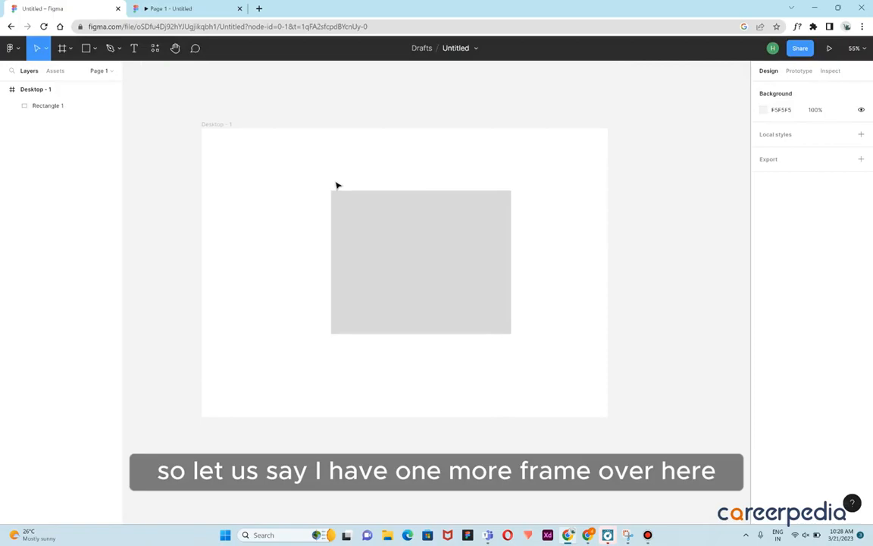
# Draw a new frame about 703 × 831 below Desktop - 1
pyautogui.click(62, 48)
pyautogui.scroll(-4, 248, 272)
pyautogui.moveTo(213, 329); pyautogui.dragTo(412, 523)
pyautogui.click(515, 416)
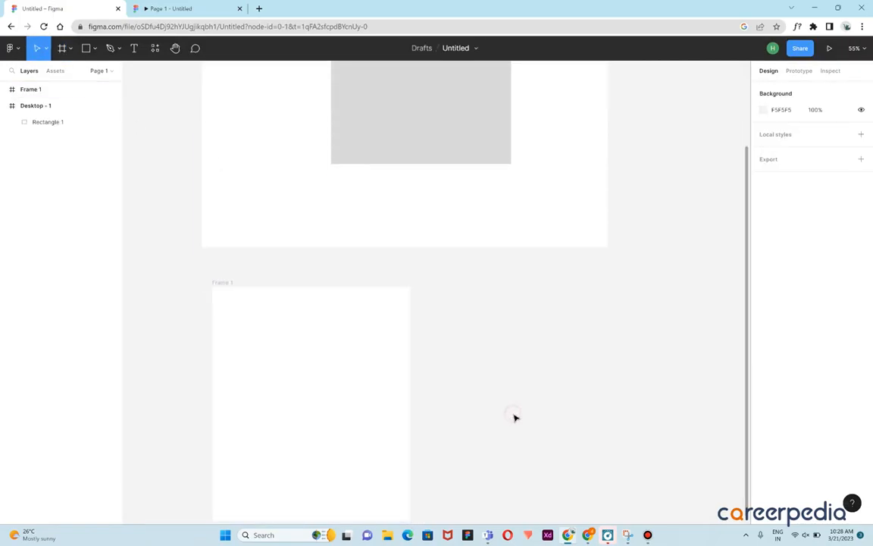
# Draw another frame about 1273 × 587 below Frame 1 using the Frame tool
pyautogui.scroll(-5, 516, 406)
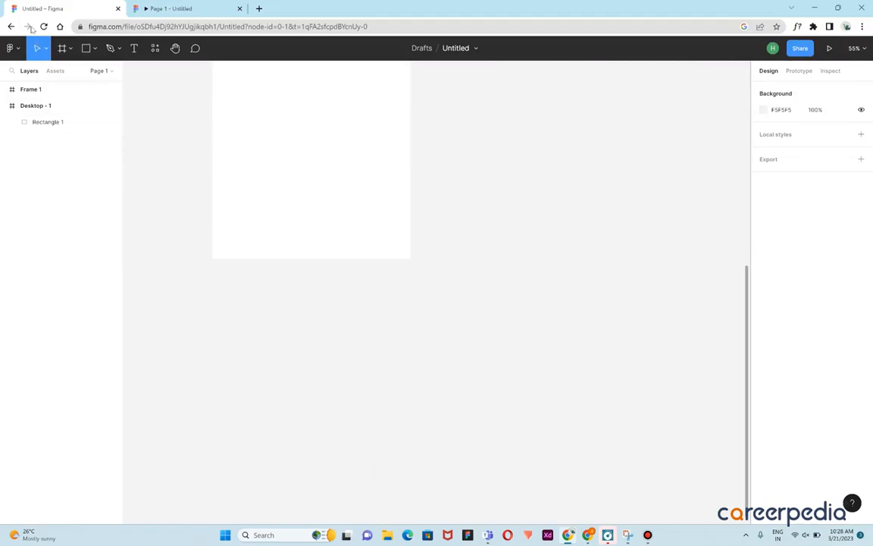
pyautogui.click(63, 48)
pyautogui.click(70, 50)
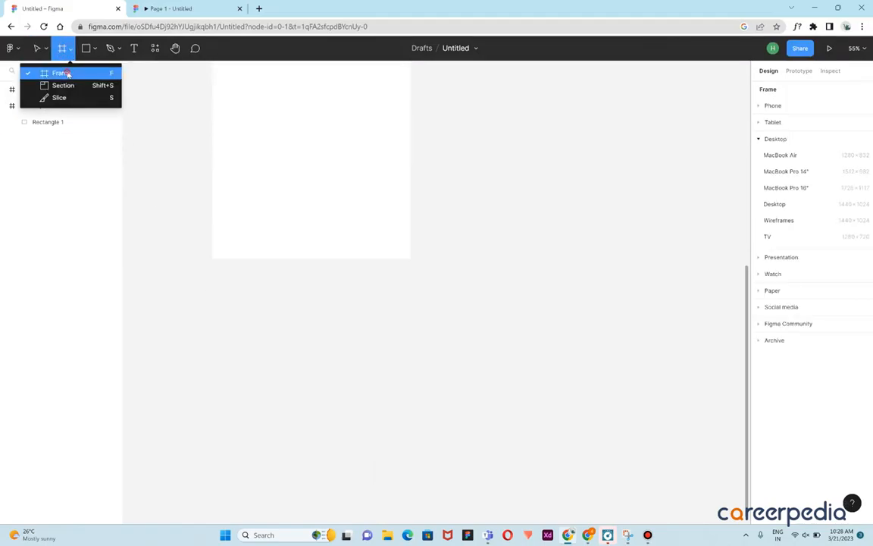
pyautogui.click(61, 73)
pyautogui.moveTo(219, 299); pyautogui.dragTo(579, 464)
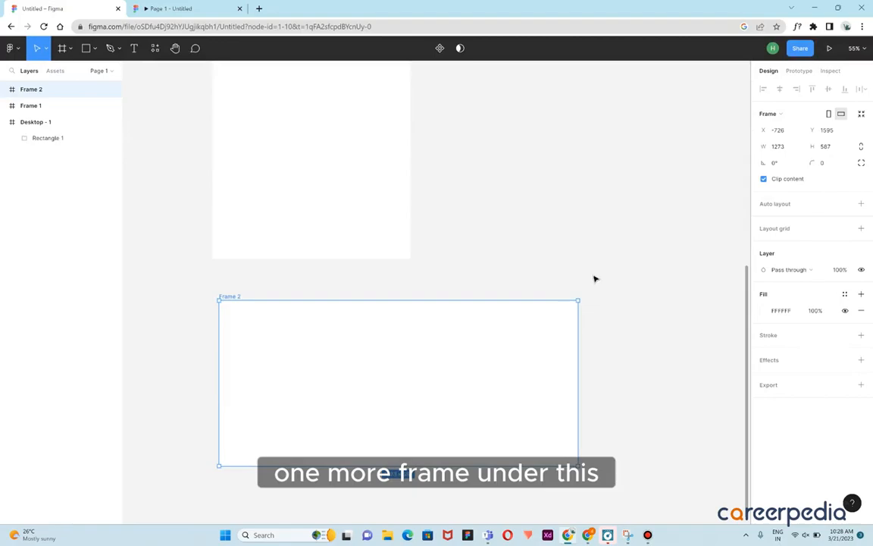
pyautogui.click(595, 279)
# Scroll up, down and sideways across the canvas to view the frames
pyautogui.scroll(10, 543, 310)
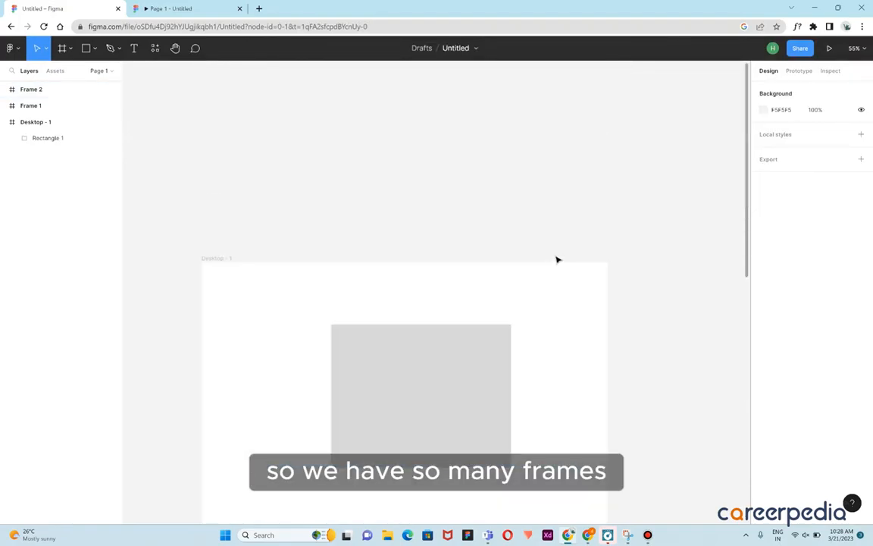
pyautogui.scroll(-6, 565, 256)
pyautogui.scroll(7, 601, 259)
pyautogui.scroll(-3, 600, 260)
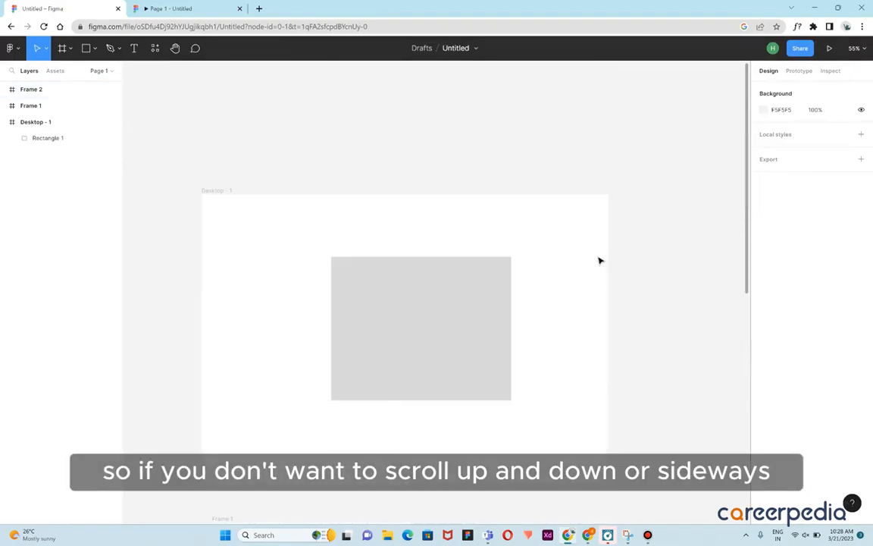
pyautogui.hscroll(4, 600, 260)
pyautogui.hscroll(-6, 598, 262)
pyautogui.scroll(-1, 598, 263)
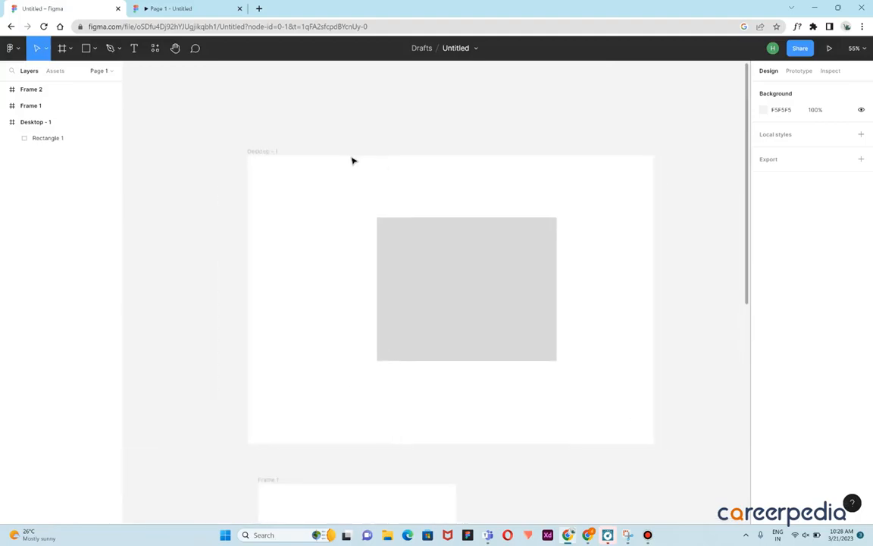
# Navigate between the frames with the Hand tool and zoom out to see them all
pyautogui.click(176, 48)
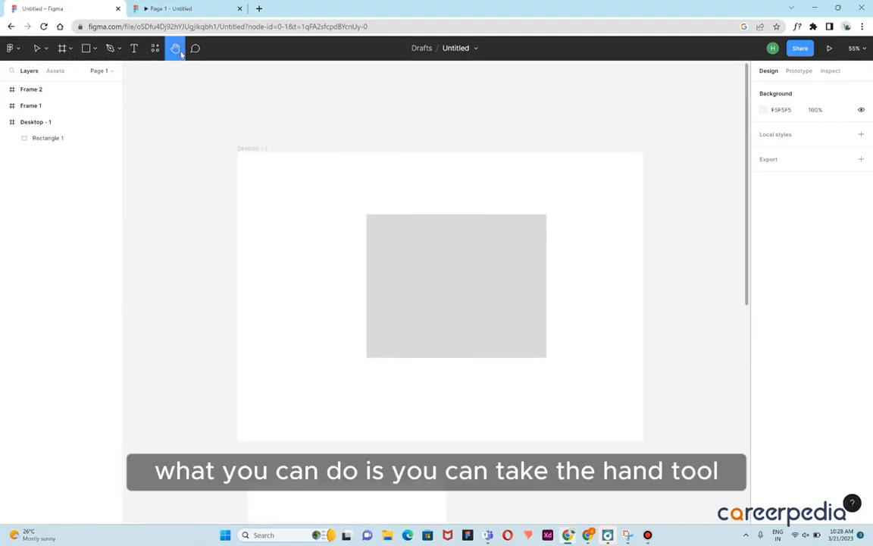
pyautogui.moveTo(331, 368); pyautogui.dragTo(354, 177)
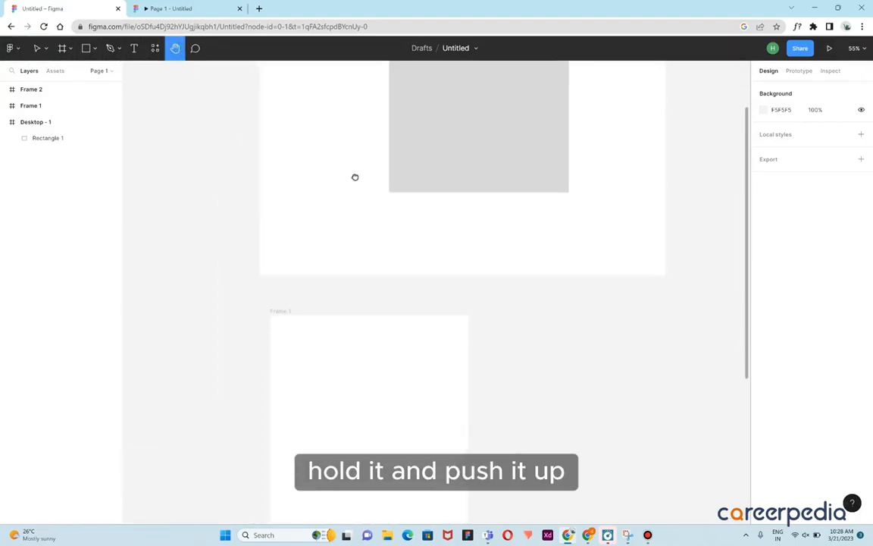
pyautogui.moveTo(301, 426); pyautogui.dragTo(345, 251)
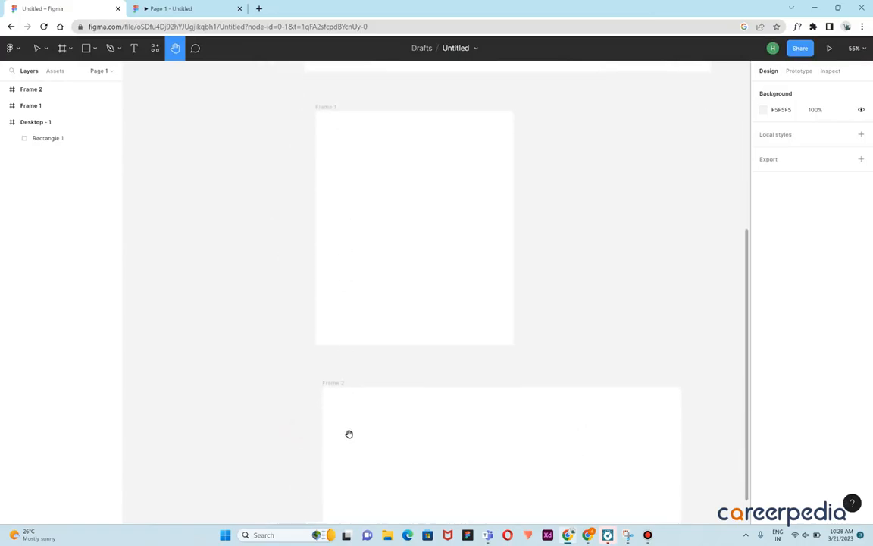
pyautogui.moveTo(350, 434); pyautogui.dragTo(372, 236)
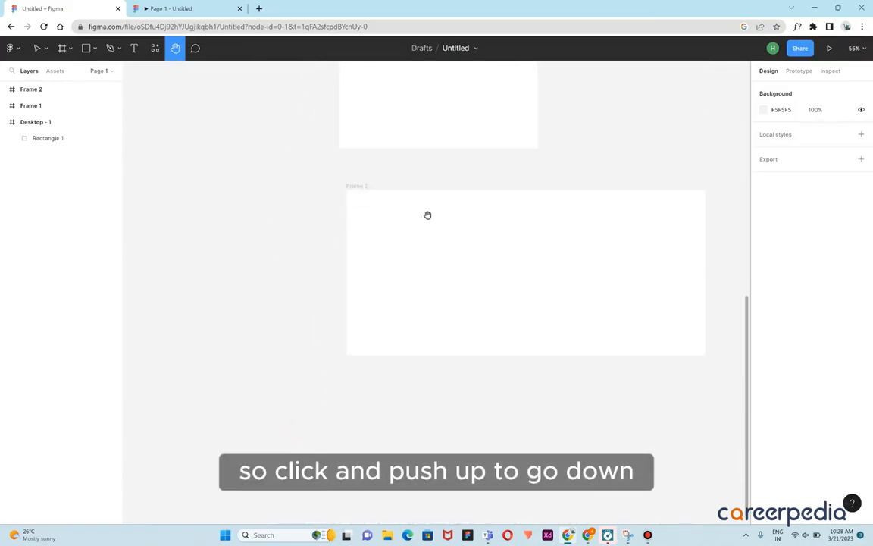
pyautogui.moveTo(440, 162); pyautogui.dragTo(389, 490)
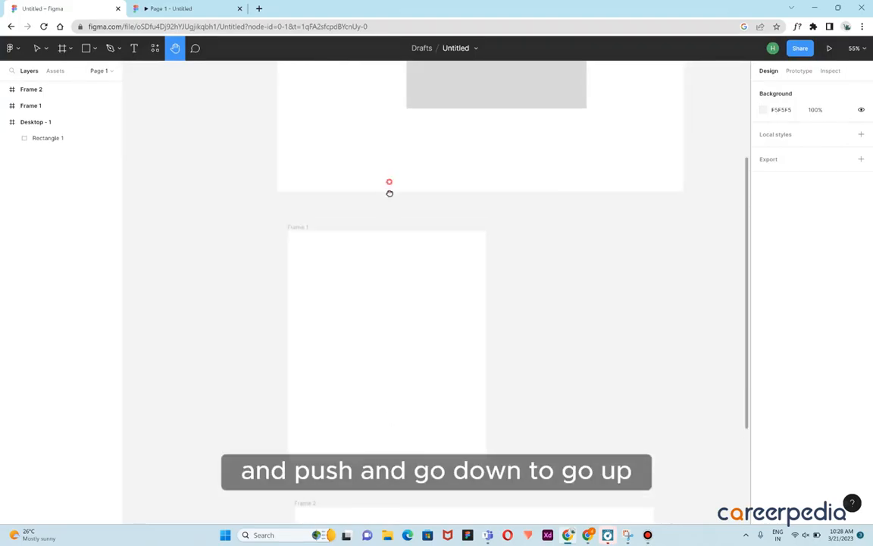
pyautogui.moveTo(389, 193); pyautogui.dragTo(374, 423)
pyautogui.moveTo(419, 298); pyautogui.dragTo(393, 447)
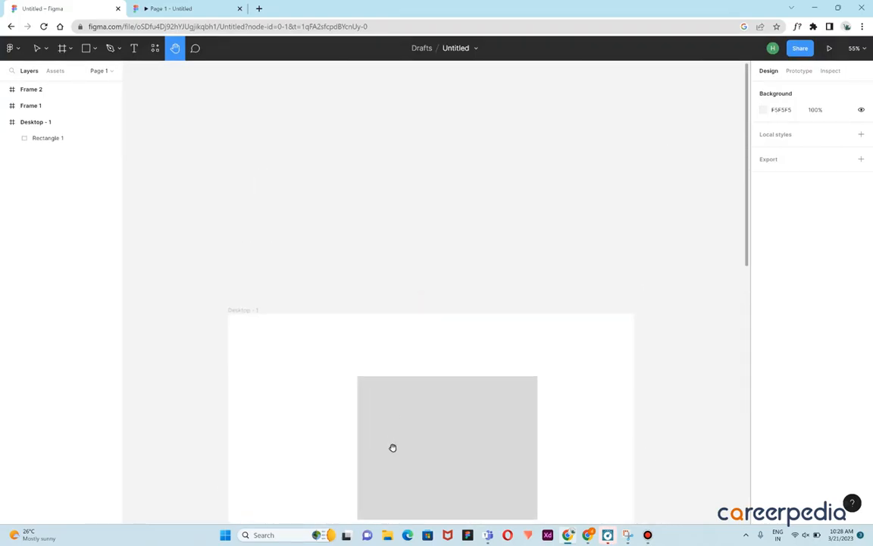
pyautogui.moveTo(452, 263); pyautogui.dragTo(453, 209)
pyautogui.moveTo(413, 354); pyautogui.dragTo(474, 208)
pyautogui.moveTo(428, 294); pyautogui.dragTo(428, 219)
pyautogui.moveTo(436, 419); pyautogui.dragTo(357, 396)
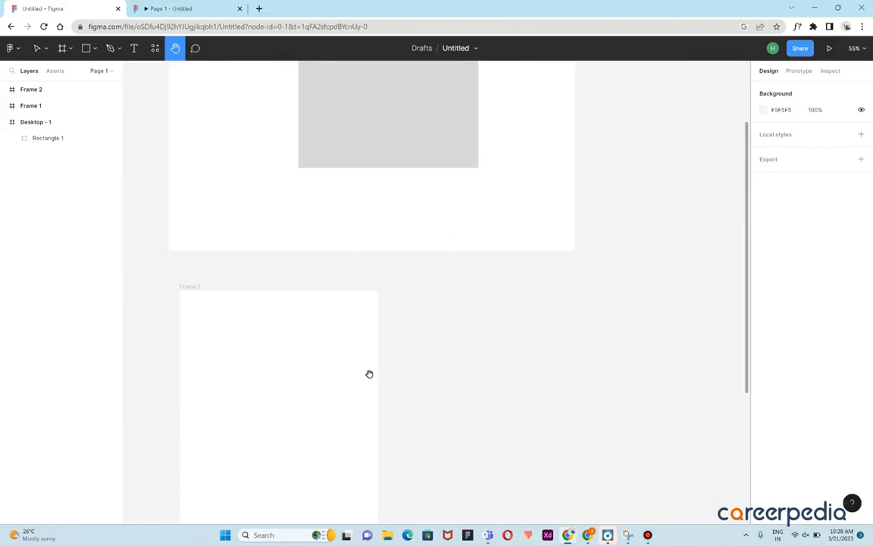
pyautogui.scroll(-5, 370, 373)
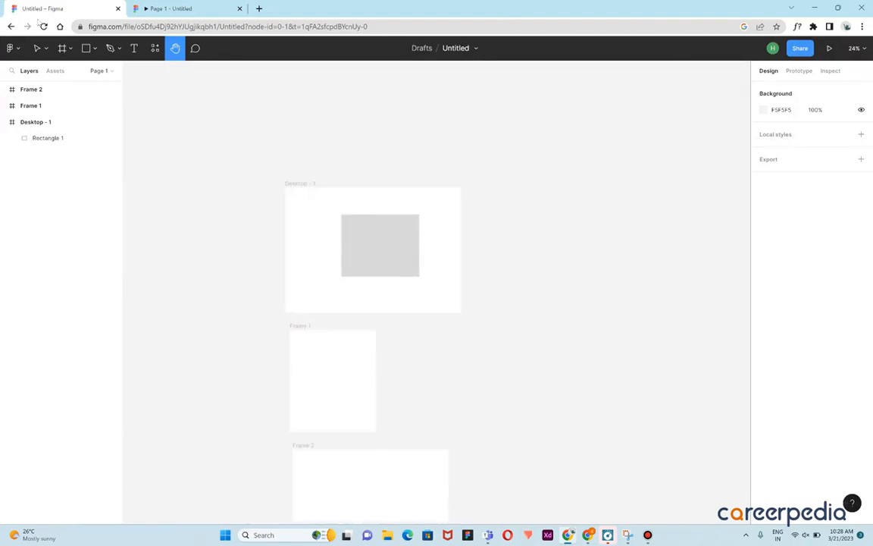
# Move Frame 1 to sit to the right of Desktop - 1
pyautogui.click(36, 48)
pyautogui.click(304, 328)
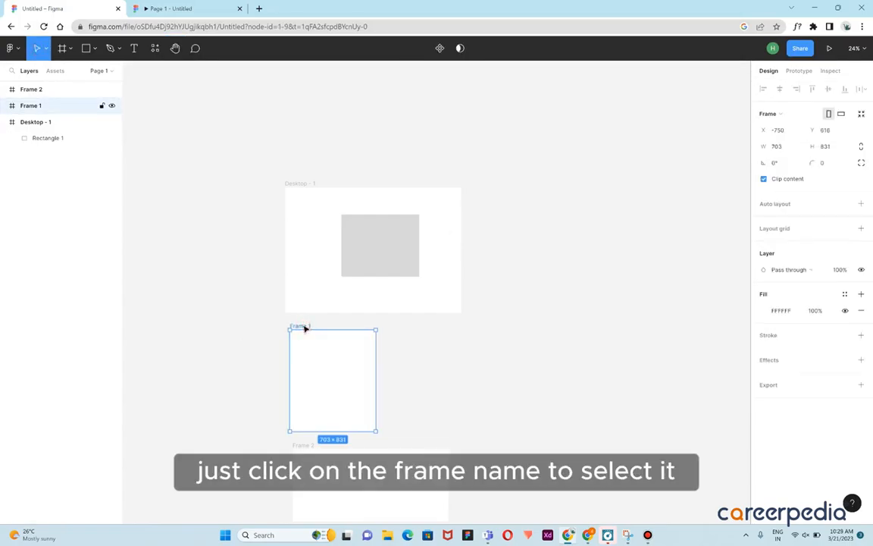
pyautogui.moveTo(304, 328); pyautogui.dragTo(503, 208)
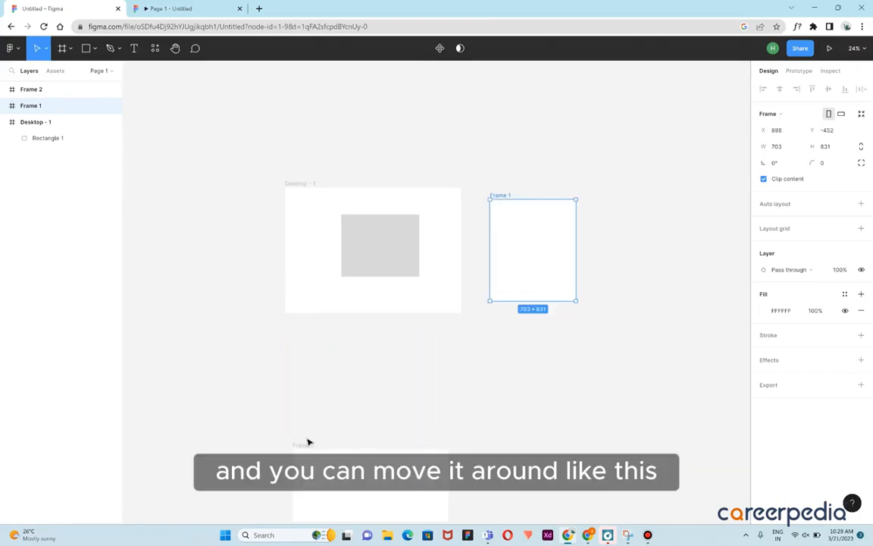
# Move Frame 2 to sit to the right of Frame 1
pyautogui.click(304, 446)
pyautogui.moveTo(311, 446); pyautogui.dragTo(610, 198)
pyautogui.click(632, 180)
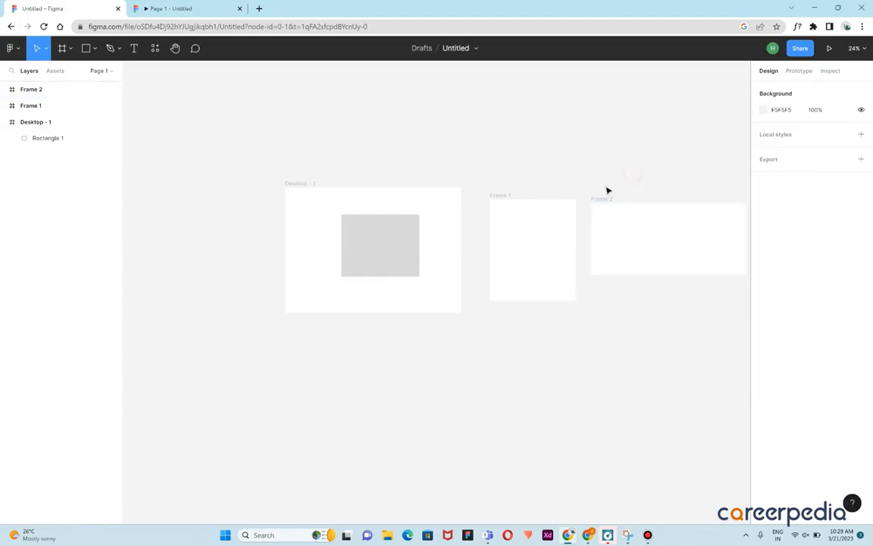
# Move the rectangle to the top-left corner of Desktop - 1
pyautogui.hscroll(5, 573, 210)
pyautogui.hscroll(-2, 561, 217)
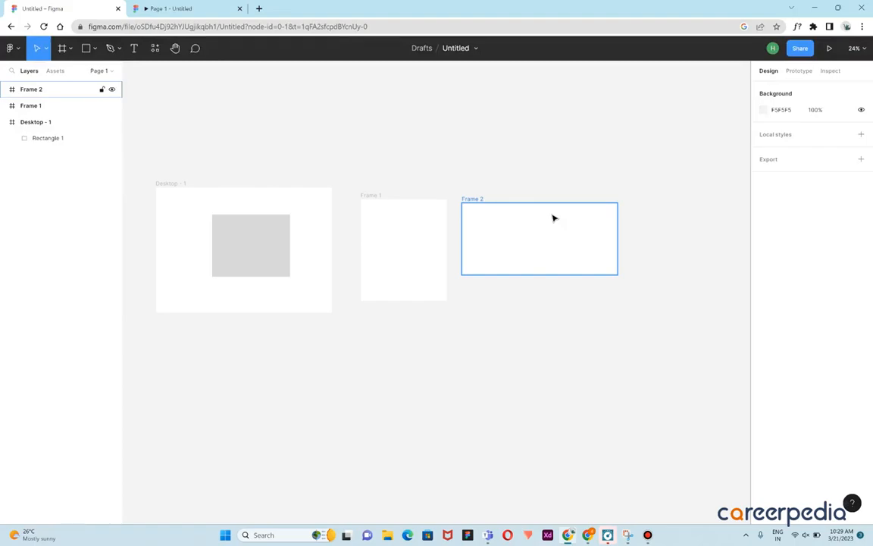
pyautogui.scroll(5, 139, 276)
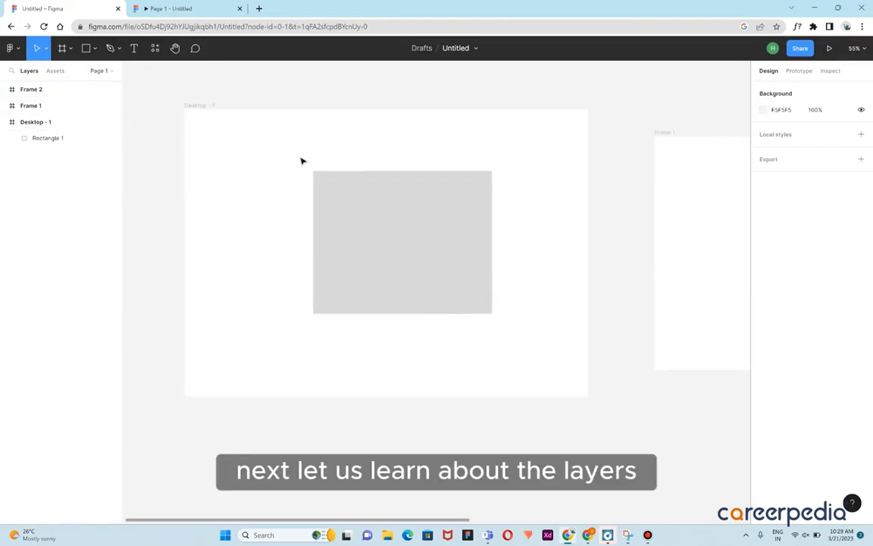
pyautogui.moveTo(392, 218); pyautogui.dragTo(279, 164)
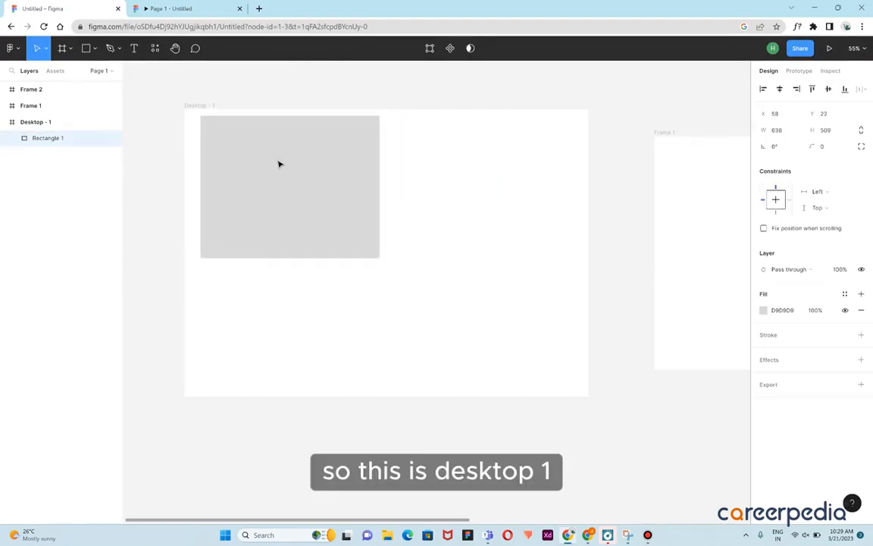
# Rename the Desktop - 1 frame to FRAME
pyautogui.click(199, 105)
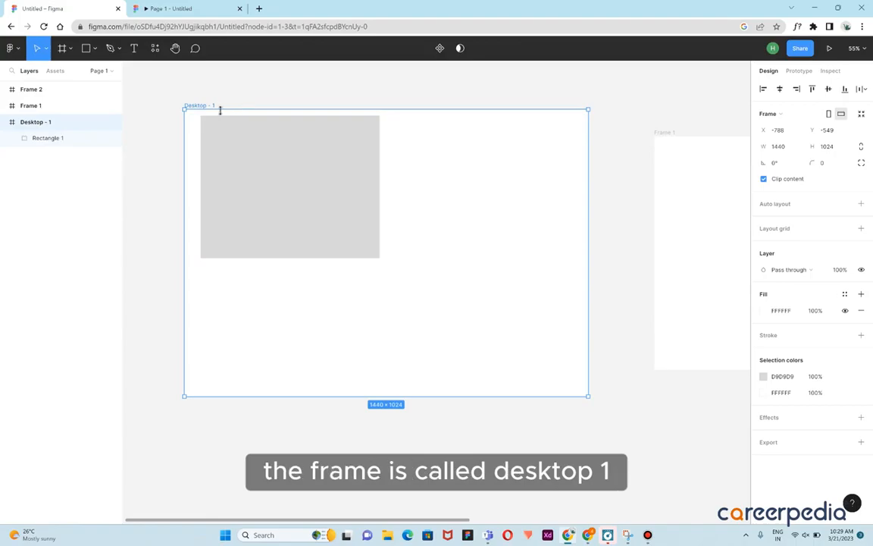
pyautogui.doubleClick(205, 107)
pyautogui.press('BackSpace')
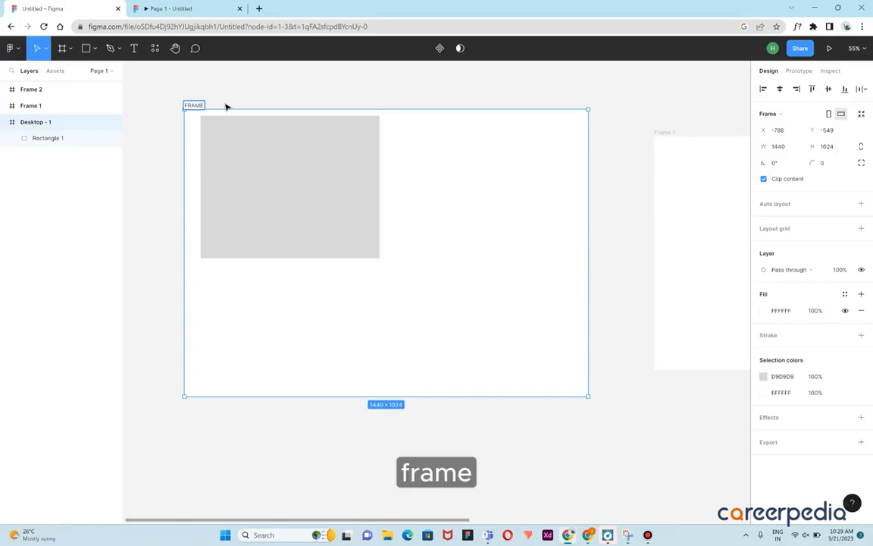
pyautogui.click(225, 100)
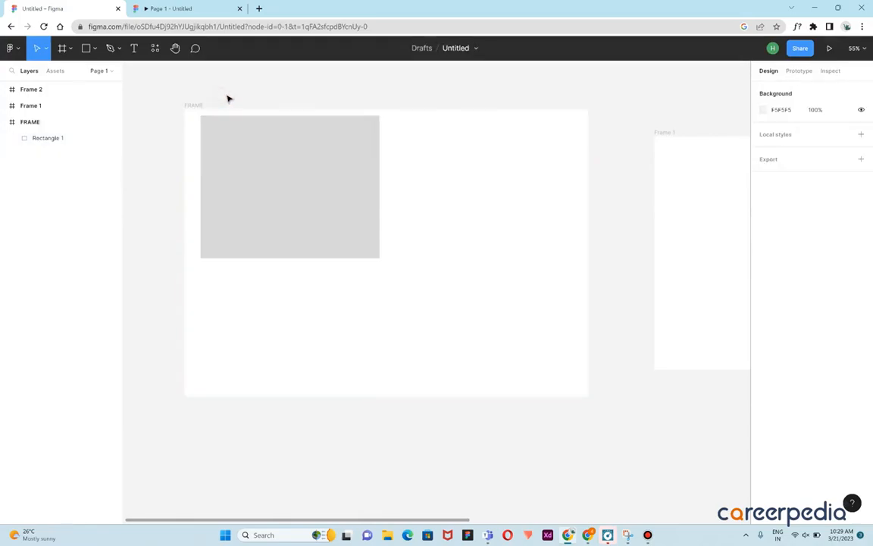
# Select the rectangle and drag it out of FRAME to below the frame
pyautogui.click(41, 125)
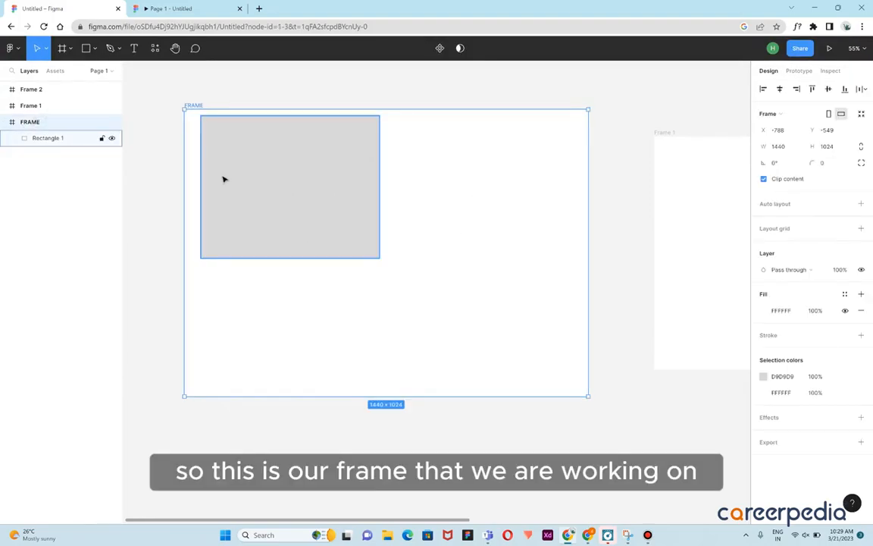
pyautogui.click(168, 91)
pyautogui.click(253, 155)
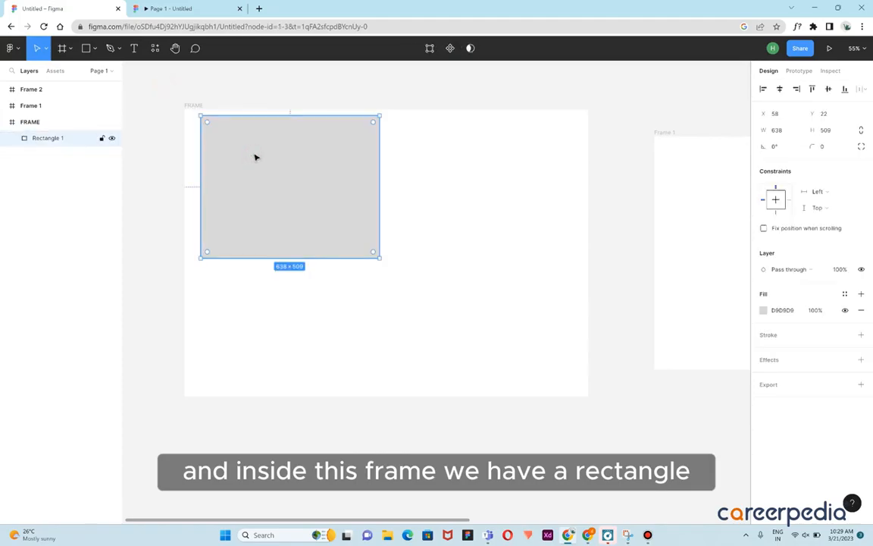
pyautogui.moveTo(306, 168); pyautogui.dragTo(321, 499)
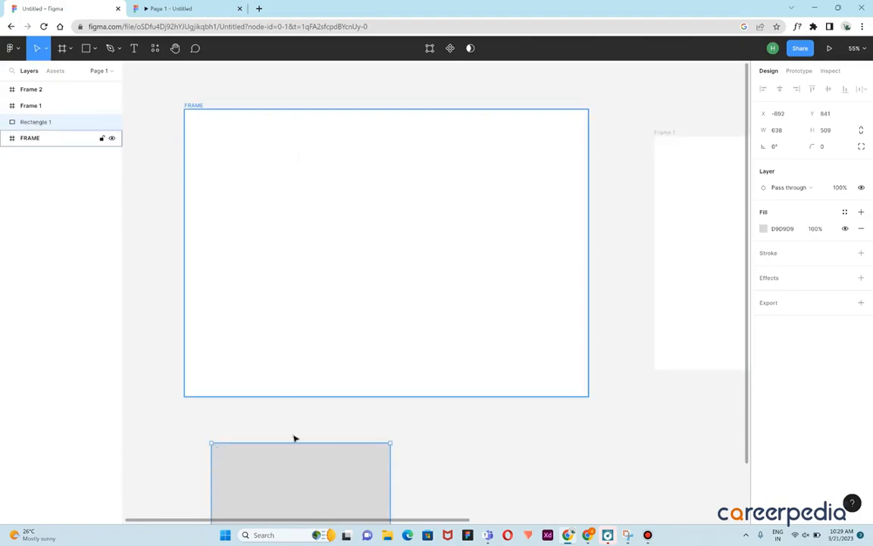
# Move the rectangle back inside FRAME and duplicate it to sit beside the original on its right
pyautogui.moveTo(300, 463); pyautogui.dragTo(297, 192)
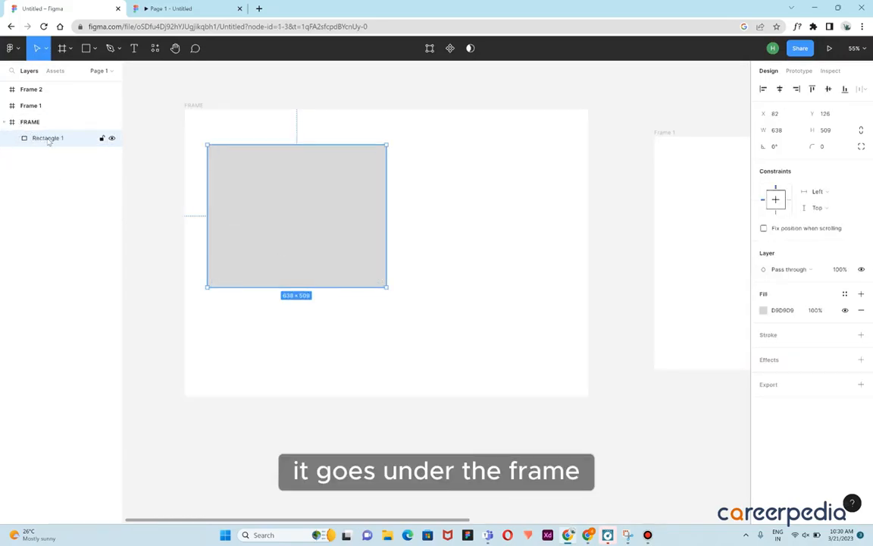
pyautogui.click(437, 164)
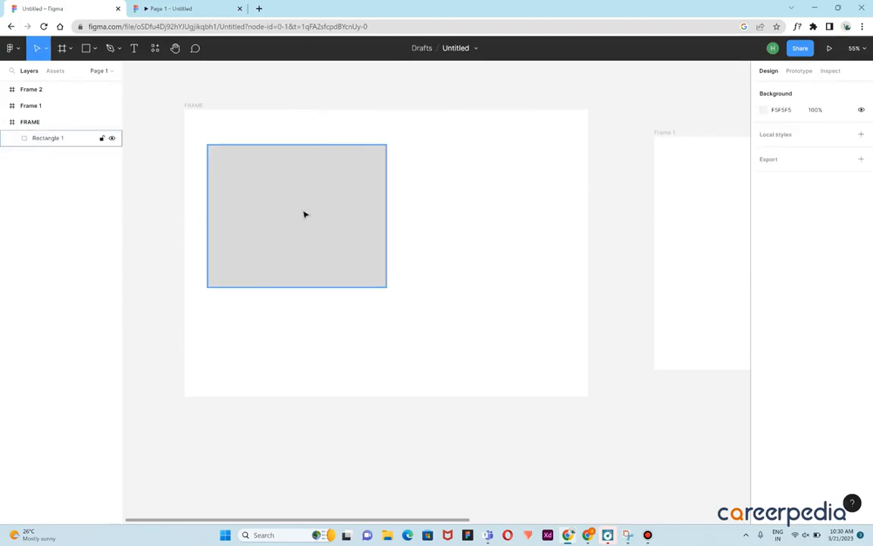
pyautogui.moveTo(304, 229); pyautogui.dragTo(486, 229)
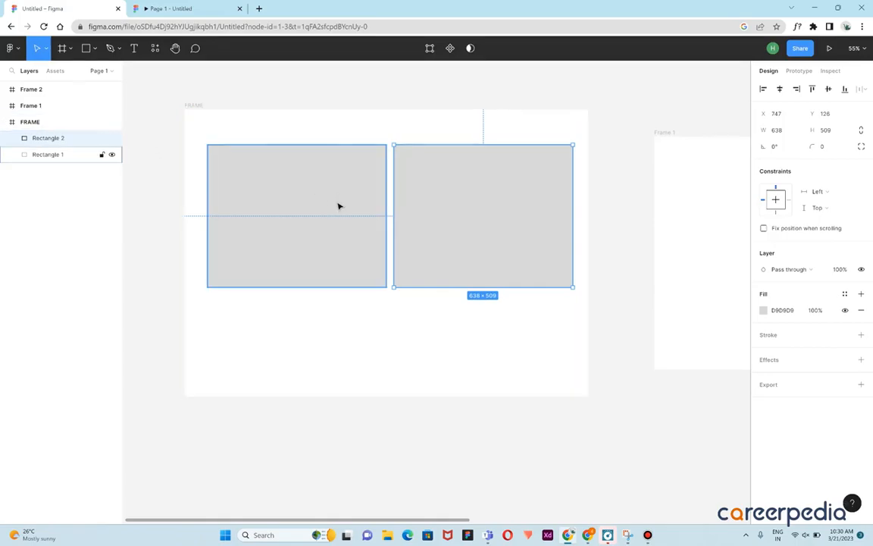
# Set the left rectangle's corner radius to 10
pyautogui.click(294, 196)
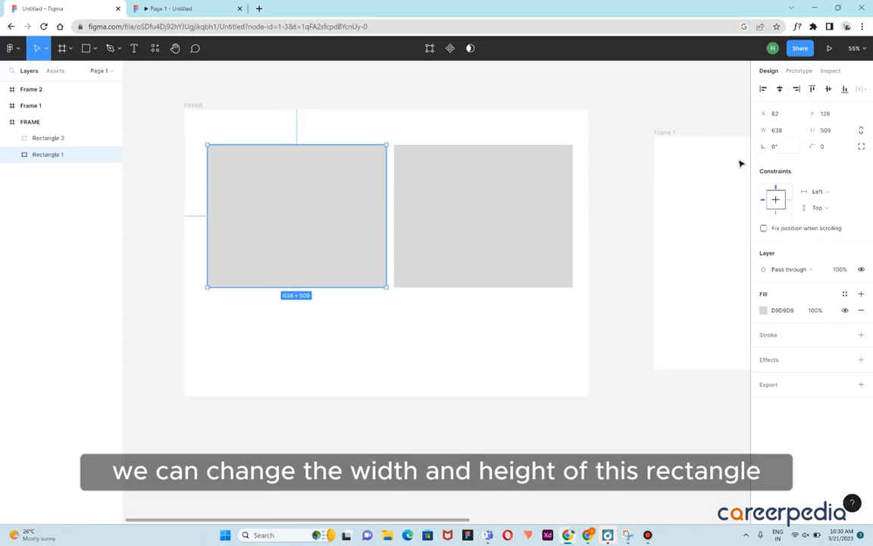
pyautogui.click(825, 152)
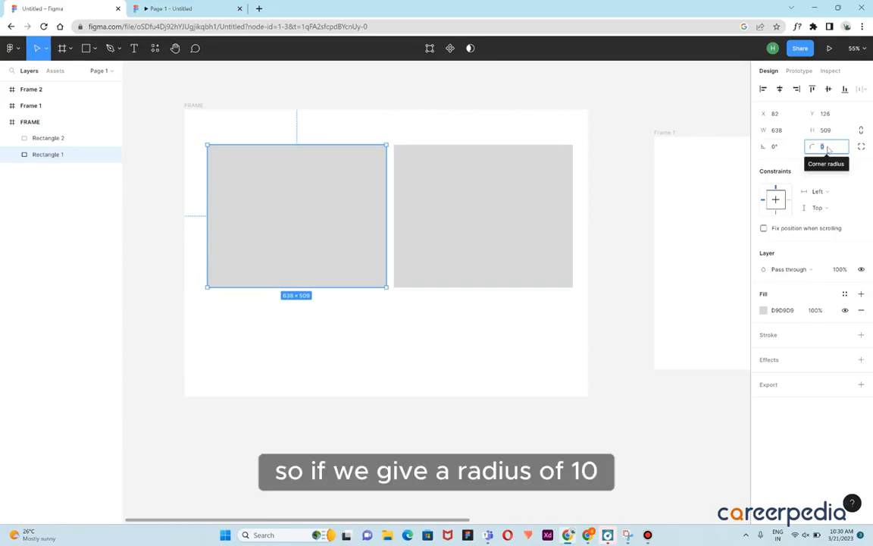
pyautogui.press('BackSpace')
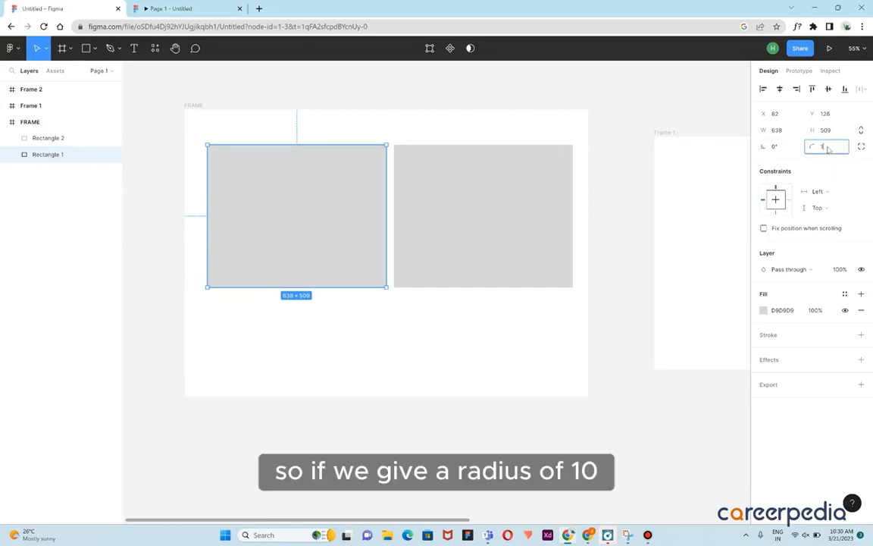
pyautogui.press('Return')
pyautogui.click(403, 130)
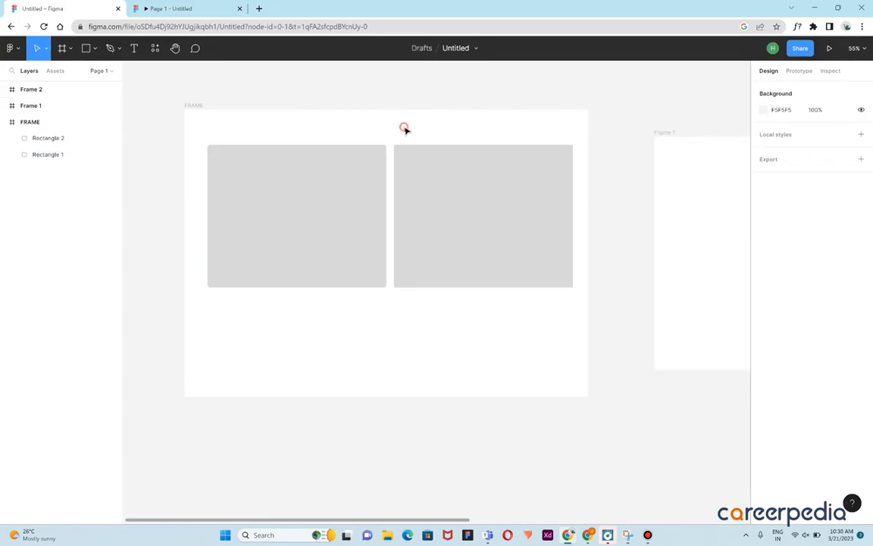
# Set the left rectangle's corner radius to 100
pyautogui.scroll(2, 383, 154)
pyautogui.scroll(5, 407, 229)
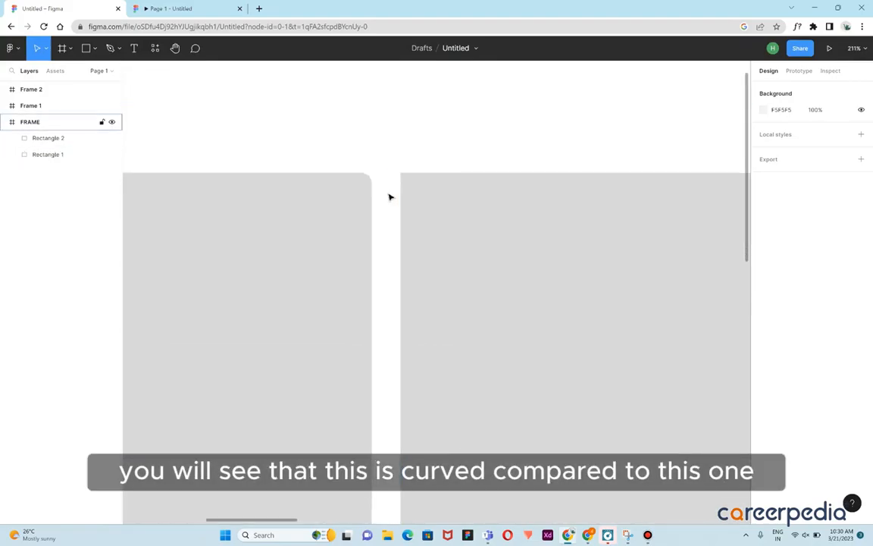
pyautogui.scroll(-2, 403, 185)
pyautogui.scroll(-3, 402, 185)
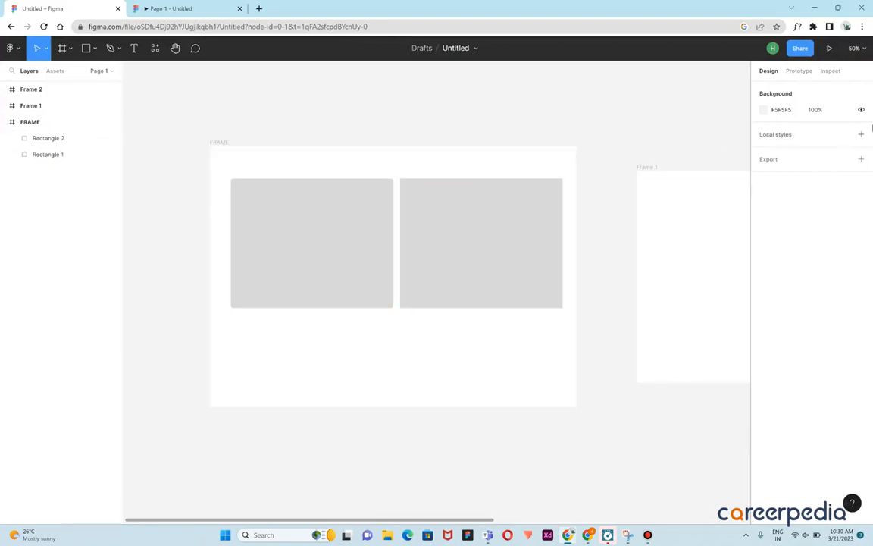
pyautogui.click(354, 210)
pyautogui.click(827, 147)
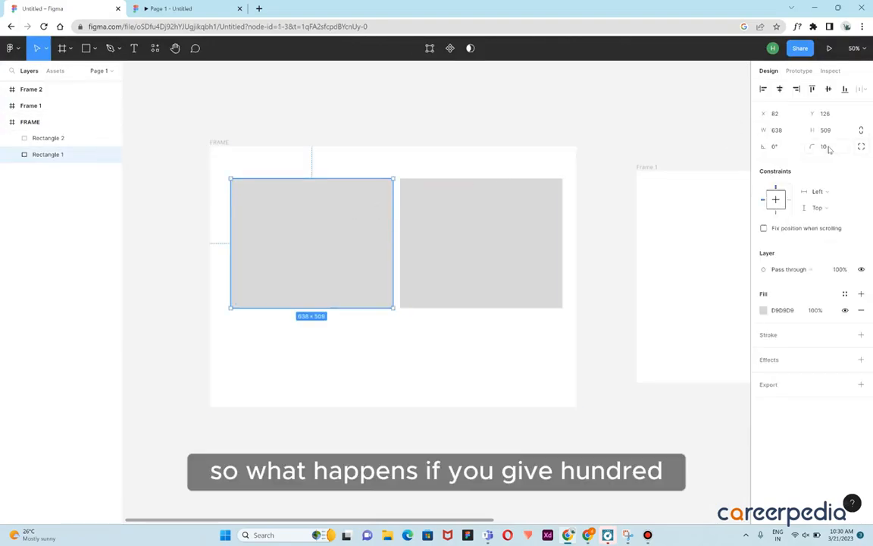
pyautogui.write('100')
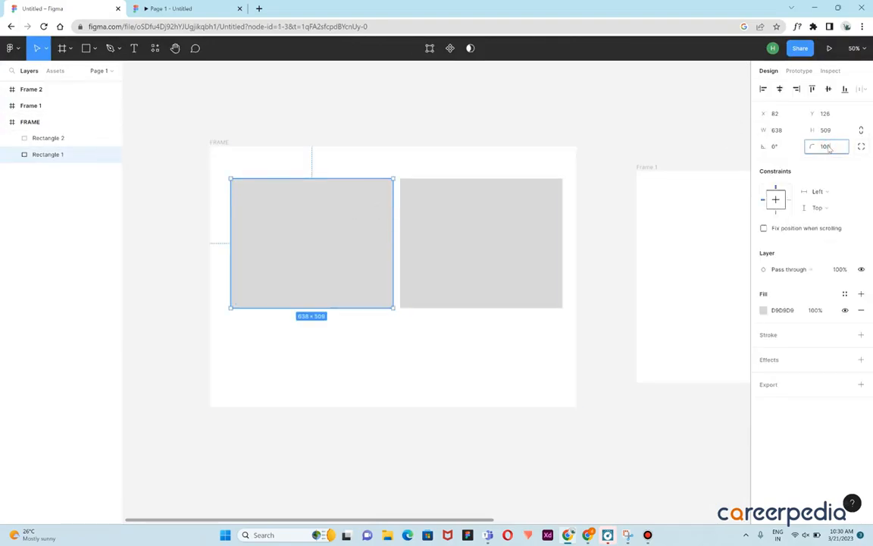
pyautogui.press('Return')
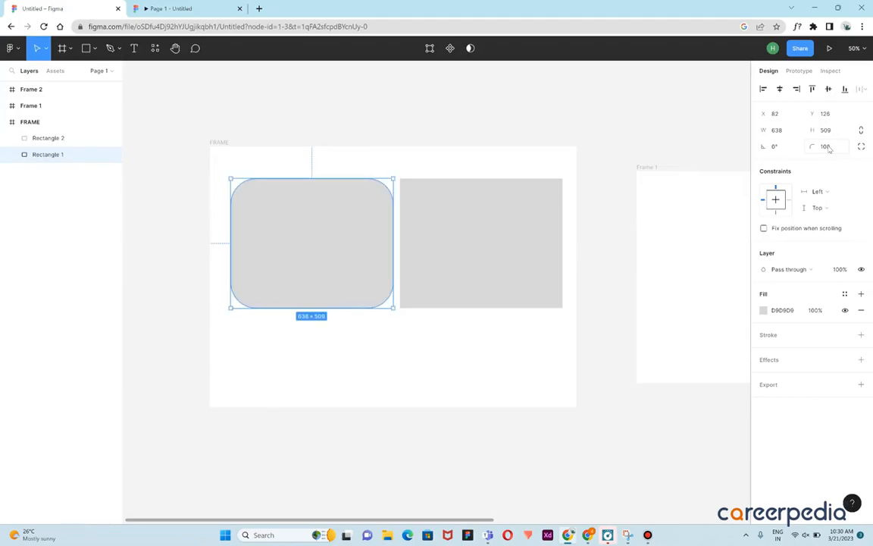
pyautogui.click(521, 168)
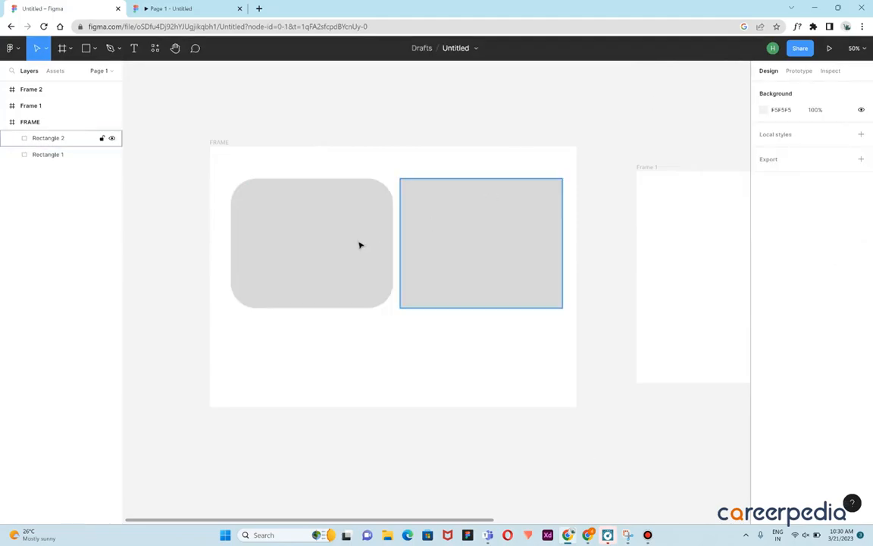
# Change the rounded rectangle's fill colour to light green 9AF7B9
pyautogui.scroll(-1, 364, 239)
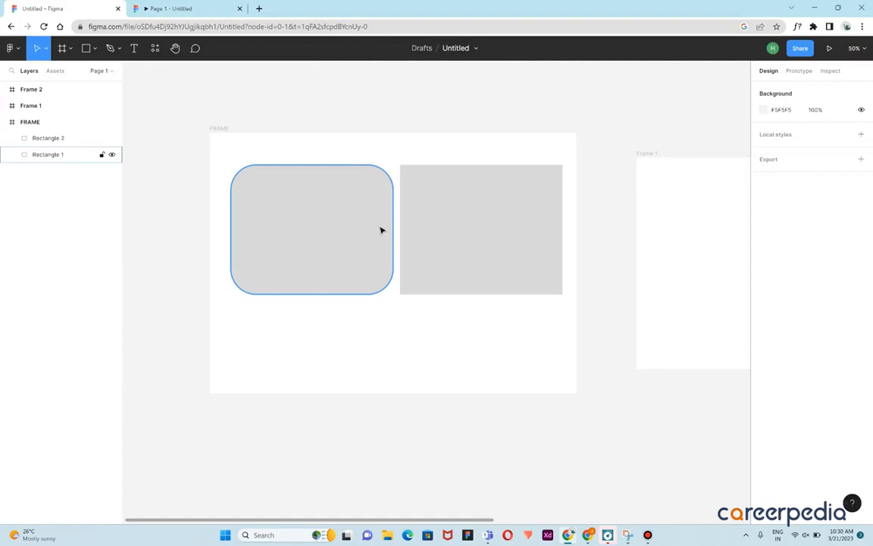
pyautogui.scroll(1, 380, 230)
pyautogui.click(379, 228)
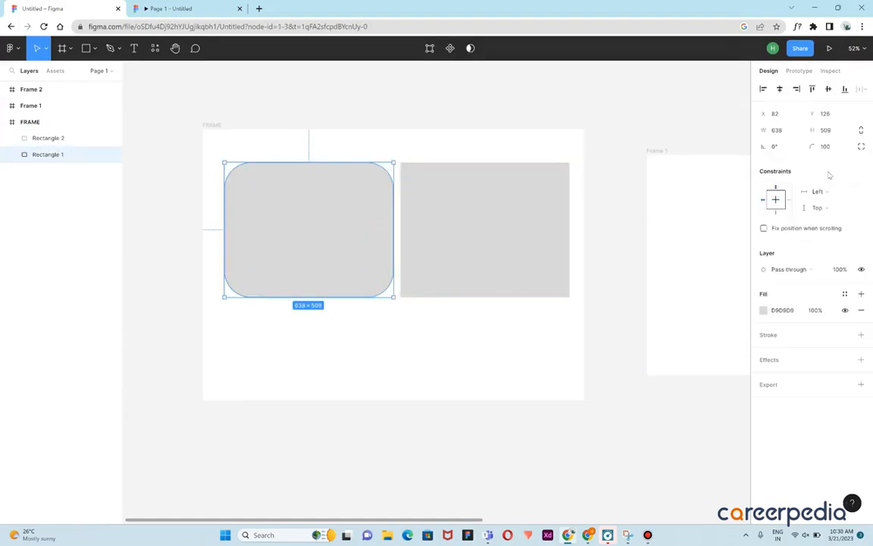
pyautogui.click(764, 310)
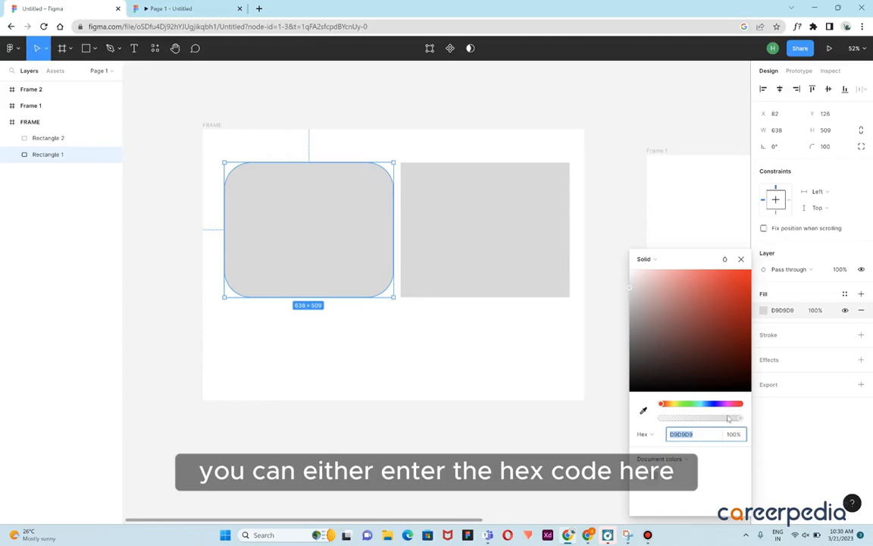
pyautogui.moveTo(738, 418); pyautogui.dragTo(777, 423)
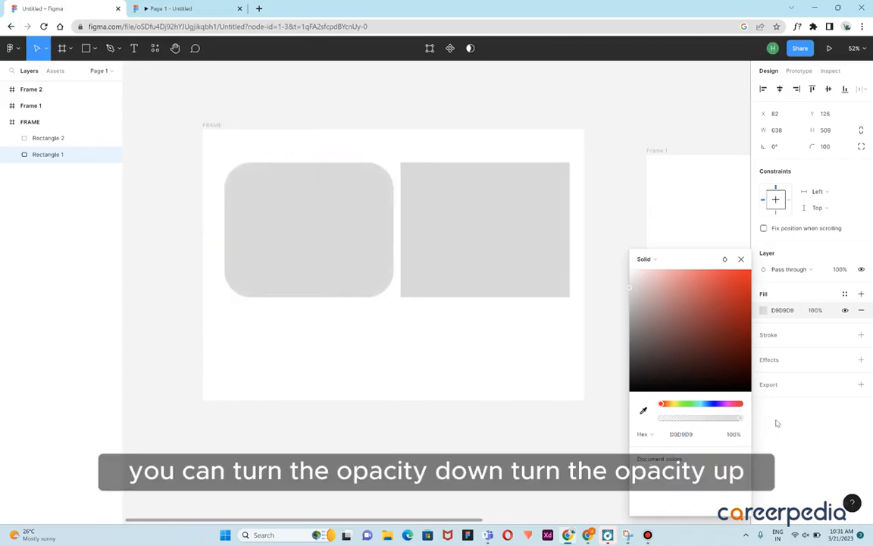
pyautogui.moveTo(667, 404); pyautogui.dragTo(691, 404)
pyautogui.moveTo(690, 273); pyautogui.dragTo(731, 288)
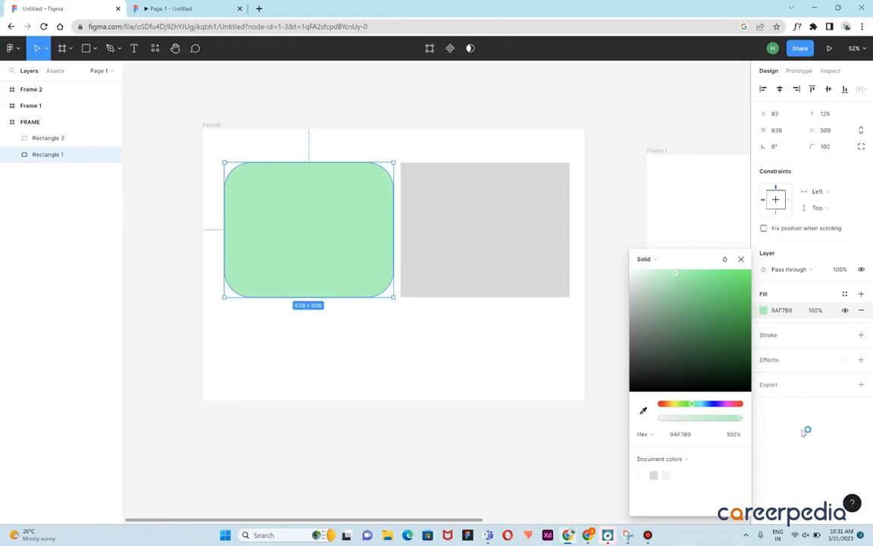
pyautogui.click(831, 393)
# Add a red EC2828 stroke with a weight of 10 to the rounded rectangle
pyautogui.click(861, 334)
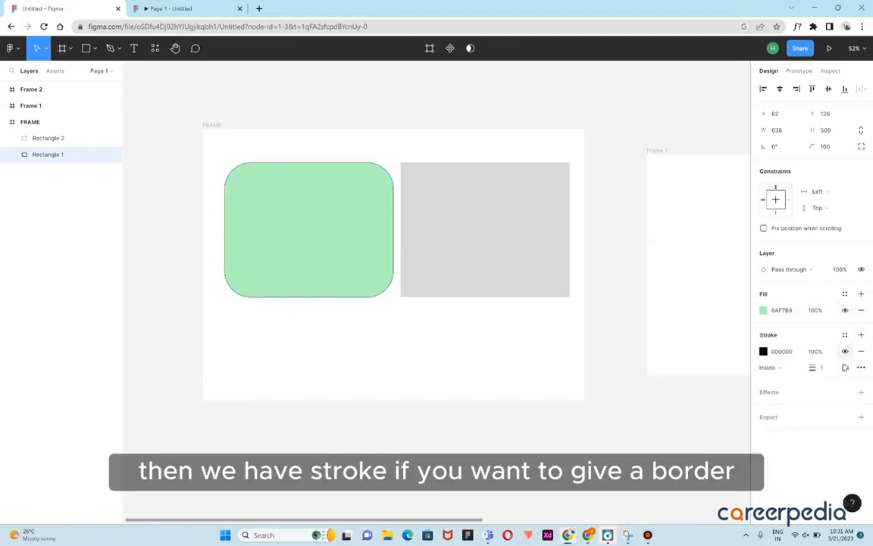
pyautogui.click(764, 352)
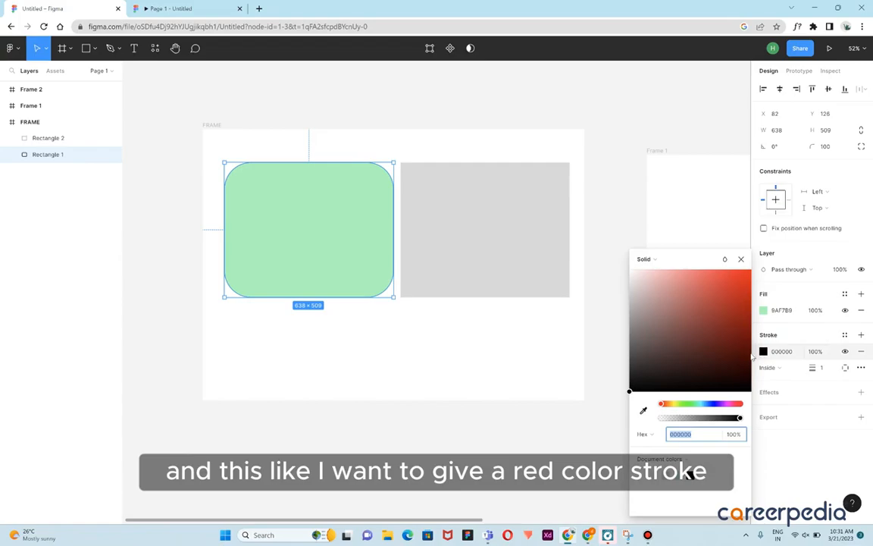
pyautogui.click(732, 285)
pyautogui.click(809, 416)
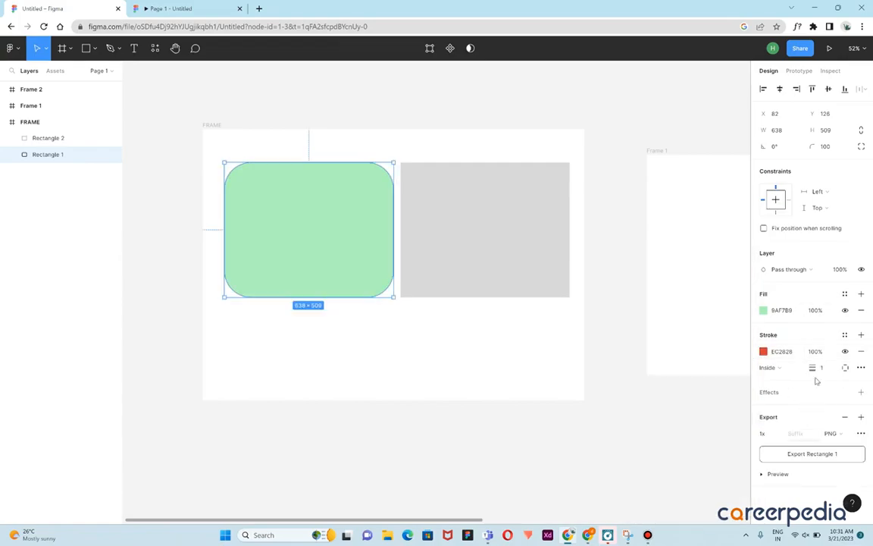
pyautogui.click(817, 369)
pyautogui.write('1')
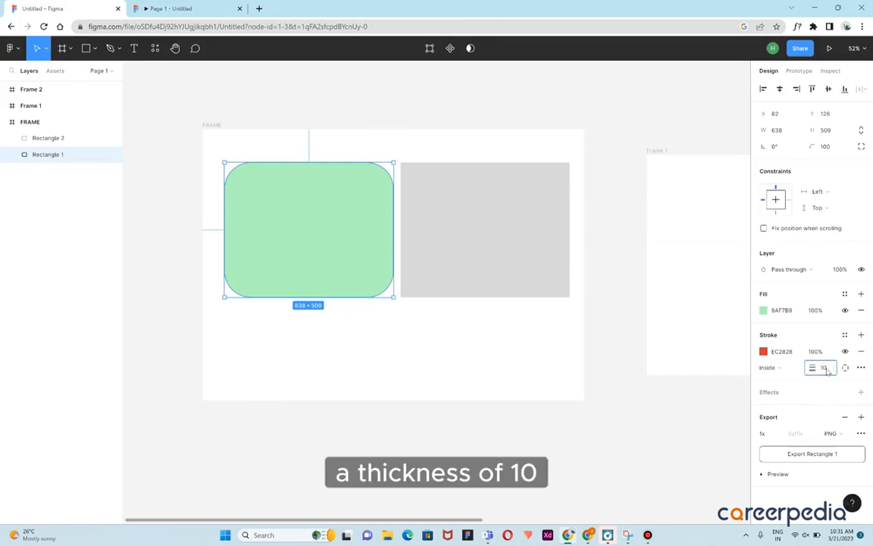
pyautogui.press('Return')
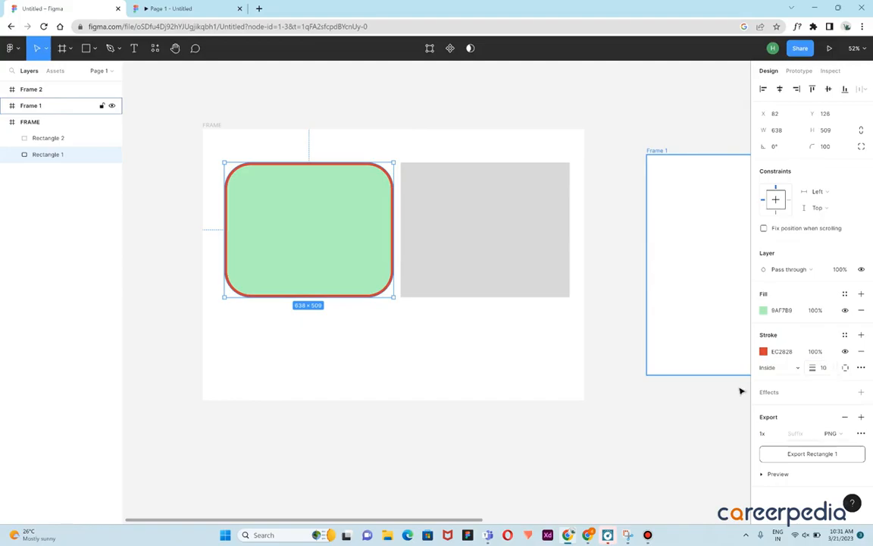
pyautogui.click(546, 350)
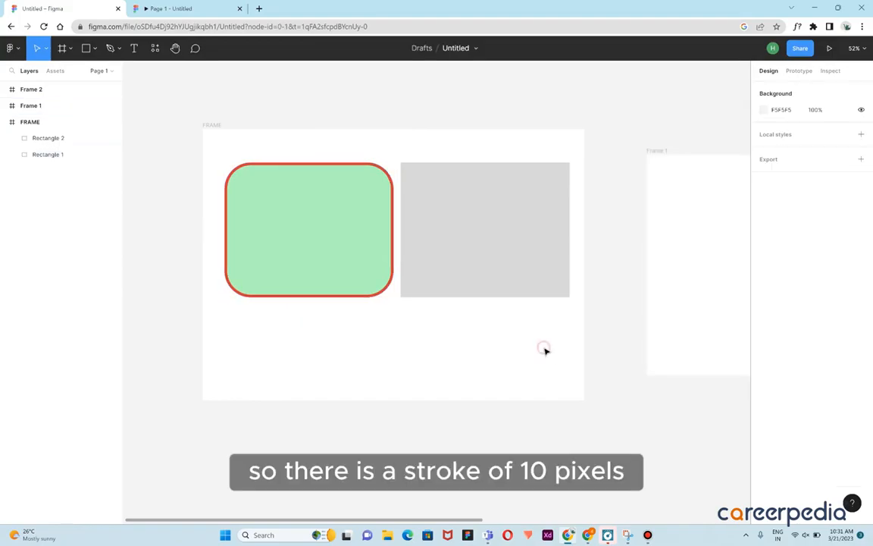
# Hide the rounded rectangle's stroke
pyautogui.click(384, 286)
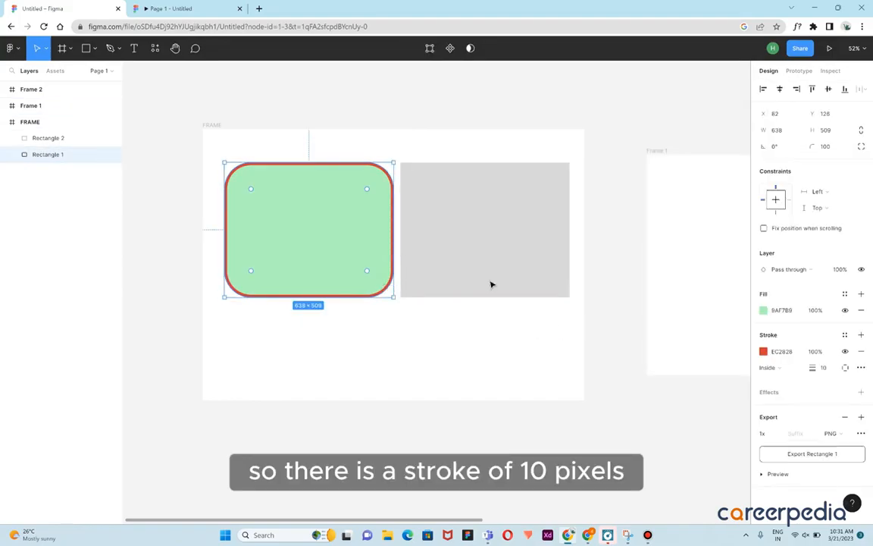
pyautogui.click(845, 352)
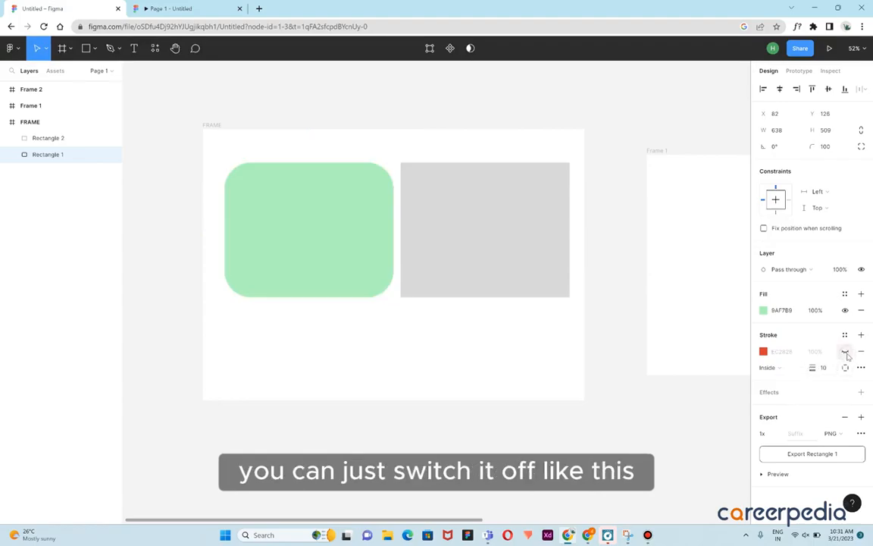
pyautogui.click(845, 352)
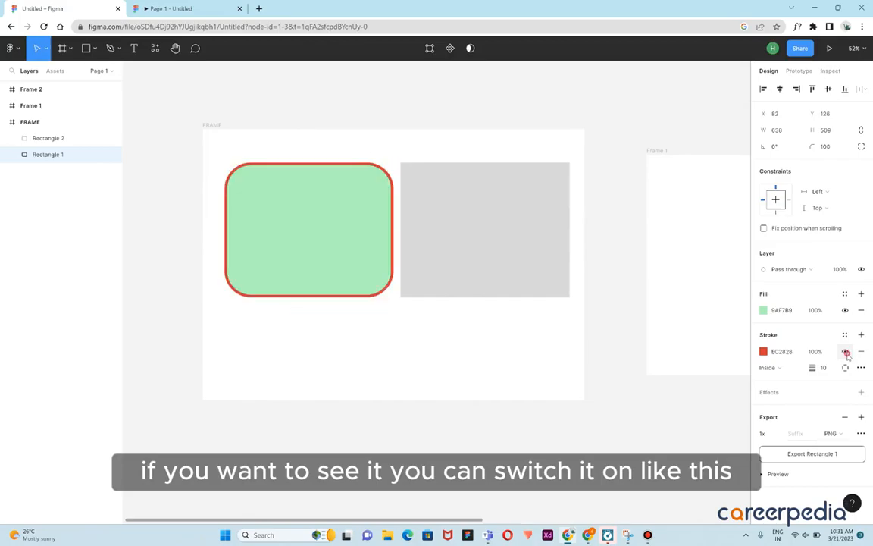
pyautogui.click(514, 326)
pyautogui.click(361, 266)
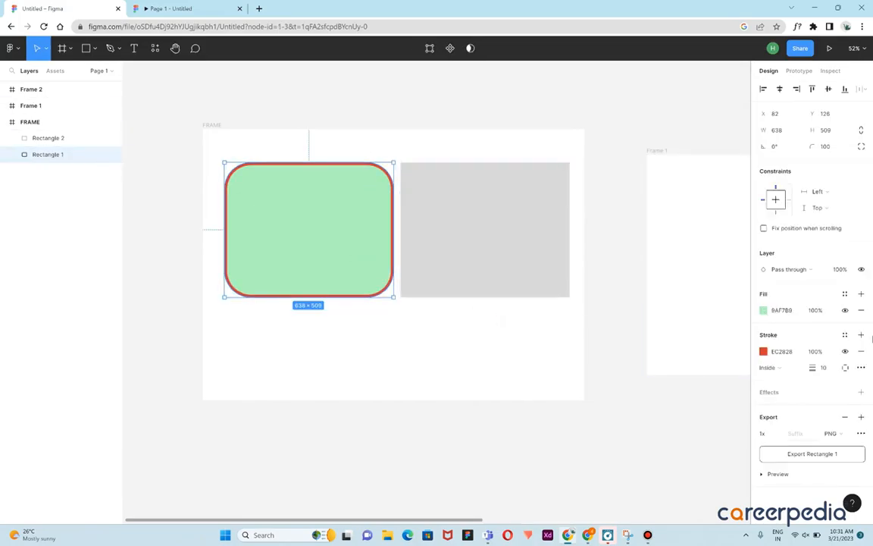
pyautogui.click(845, 351)
pyautogui.click(416, 352)
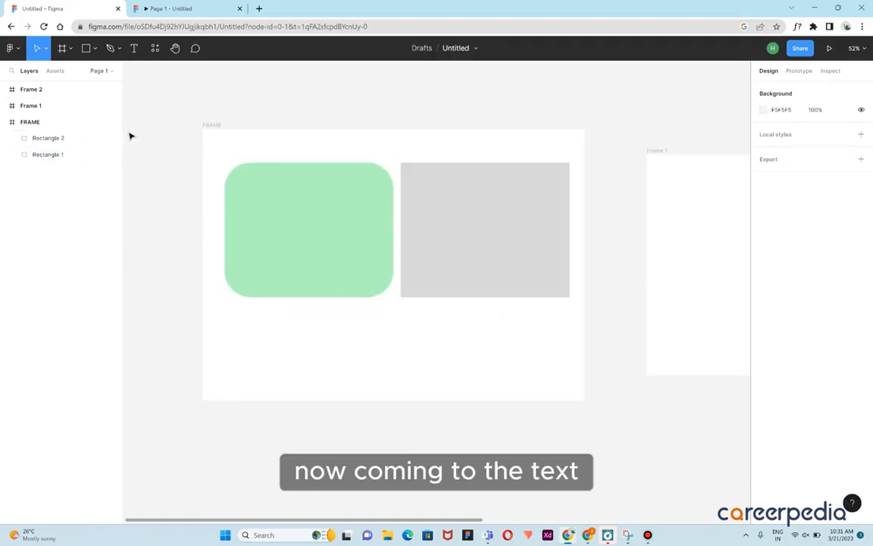
# Create a text box below the green rectangle reading "This is a text"
pyautogui.click(135, 48)
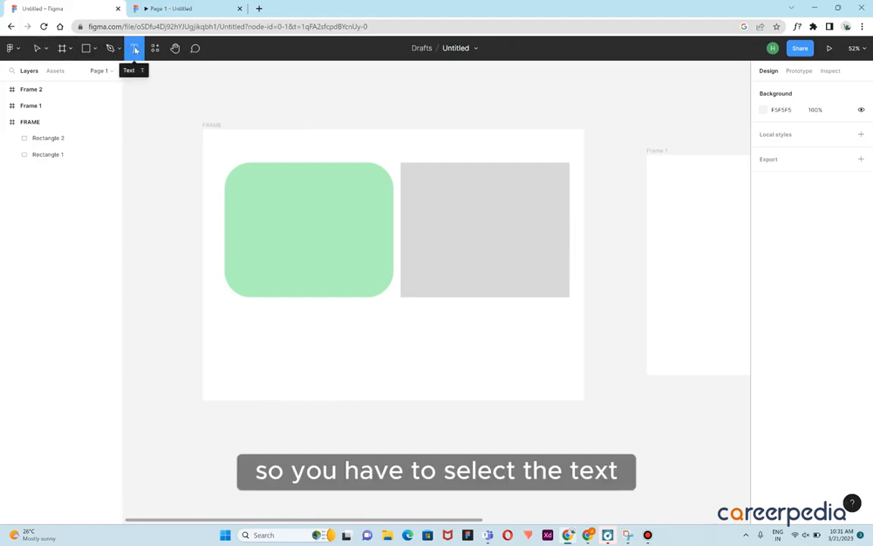
pyautogui.moveTo(241, 315); pyautogui.dragTo(305, 338)
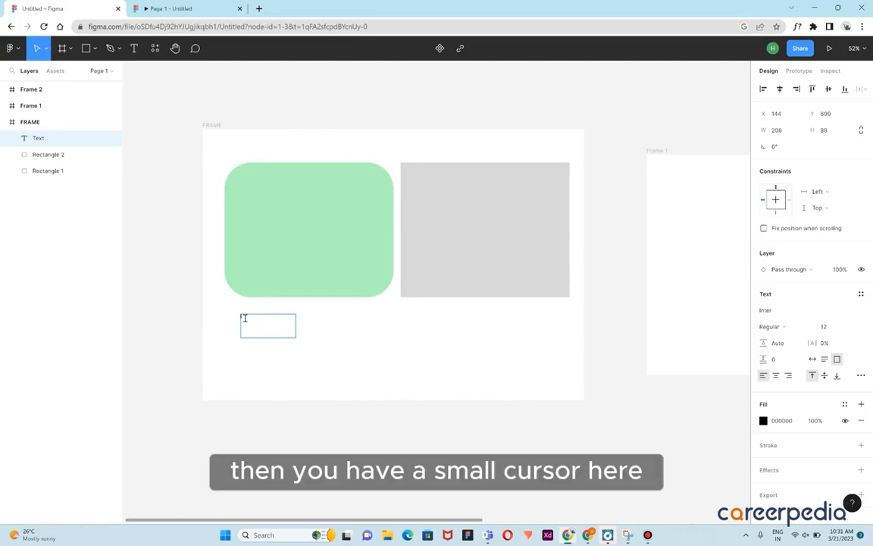
pyautogui.scroll(4, 250, 328)
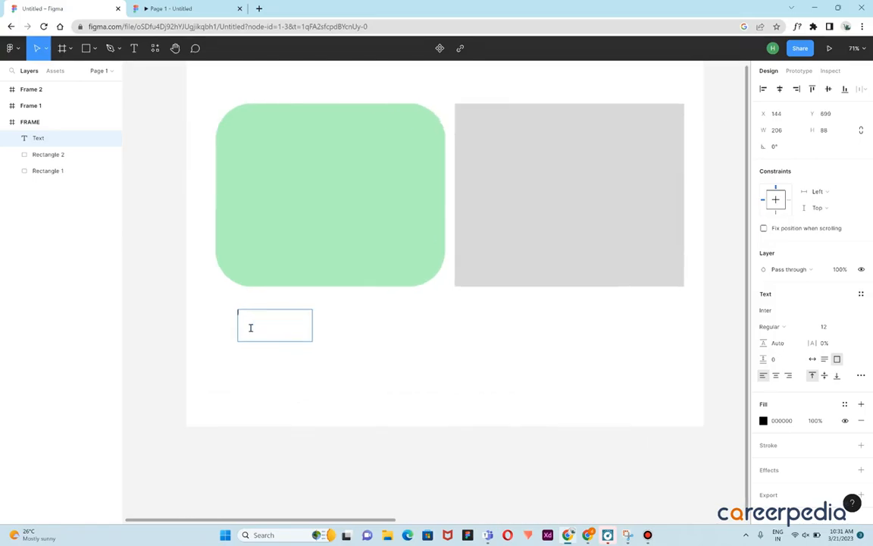
pyautogui.write('T')
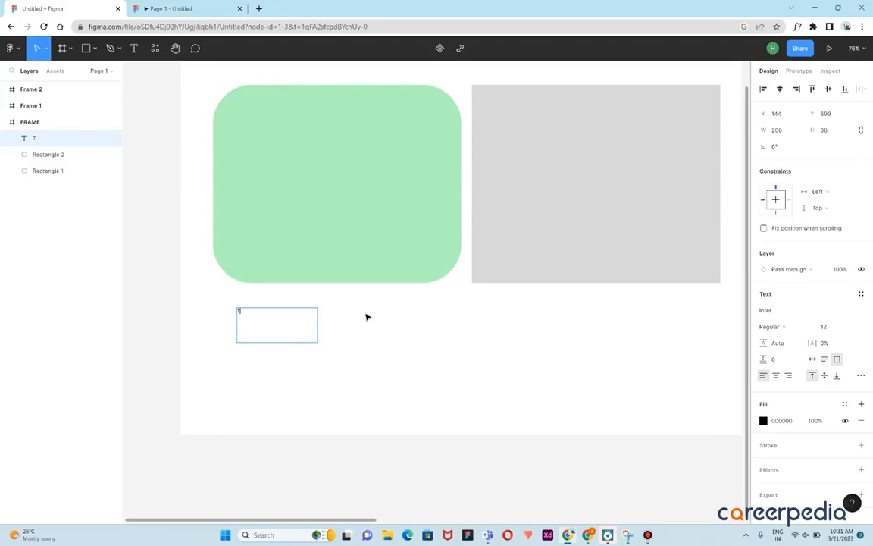
pyautogui.press('BackSpace')
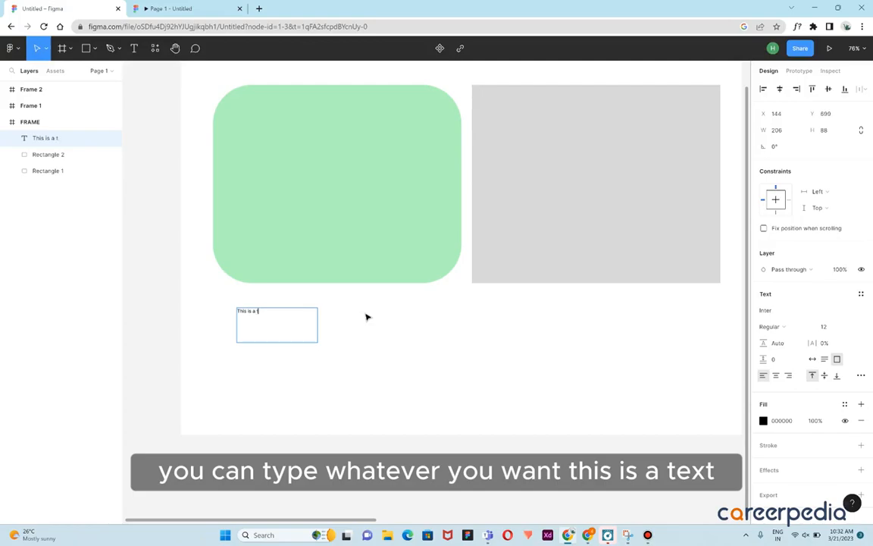
pyautogui.write('t')
pyautogui.press('Escape')
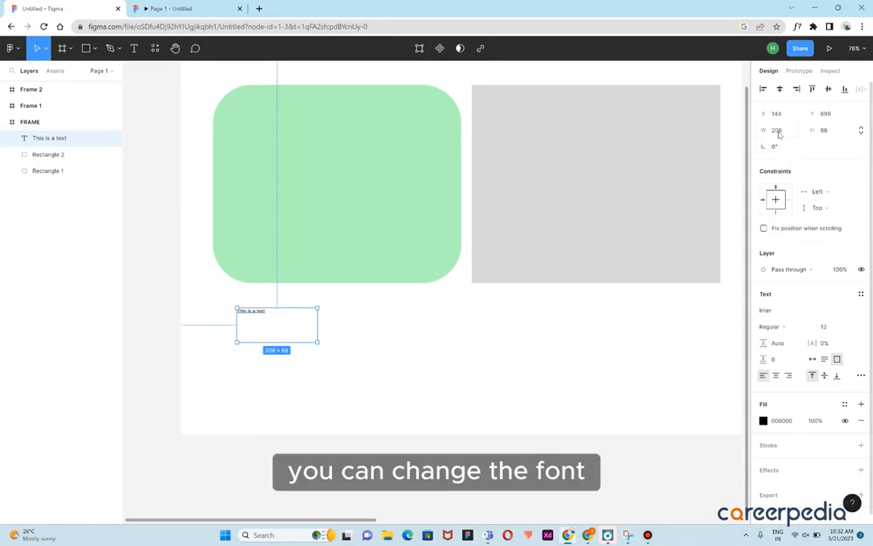
# Change the text's font to Poppins
pyautogui.click(783, 314)
pyautogui.press('BackSpace')
pyautogui.write('Poppins')
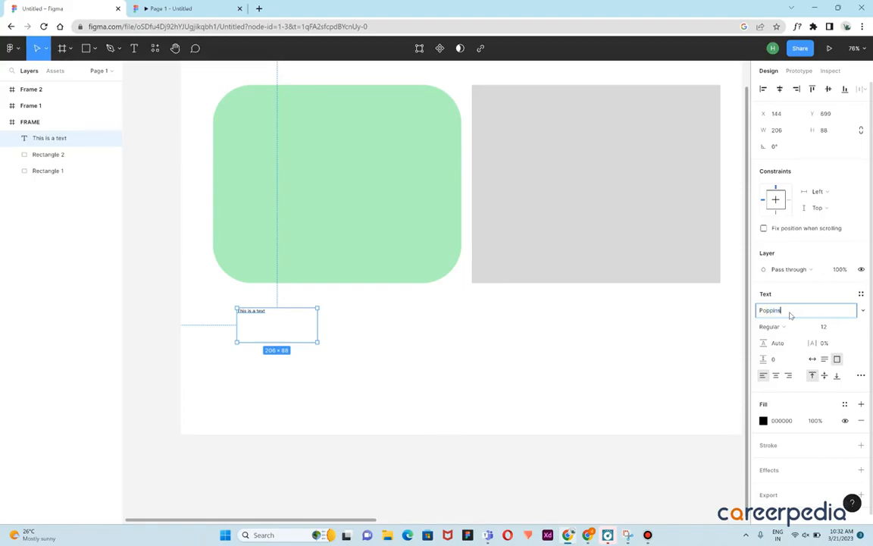
pyautogui.press('Return')
pyautogui.click(405, 317)
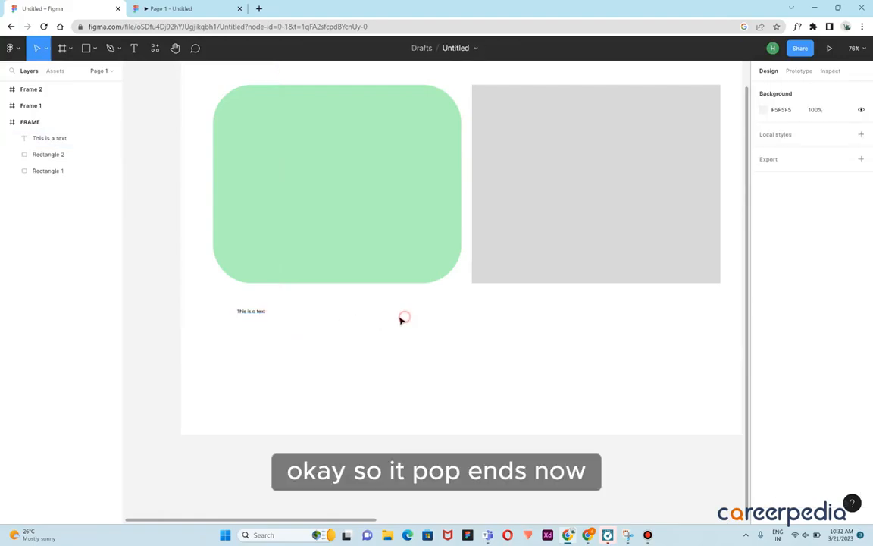
pyautogui.click(260, 312)
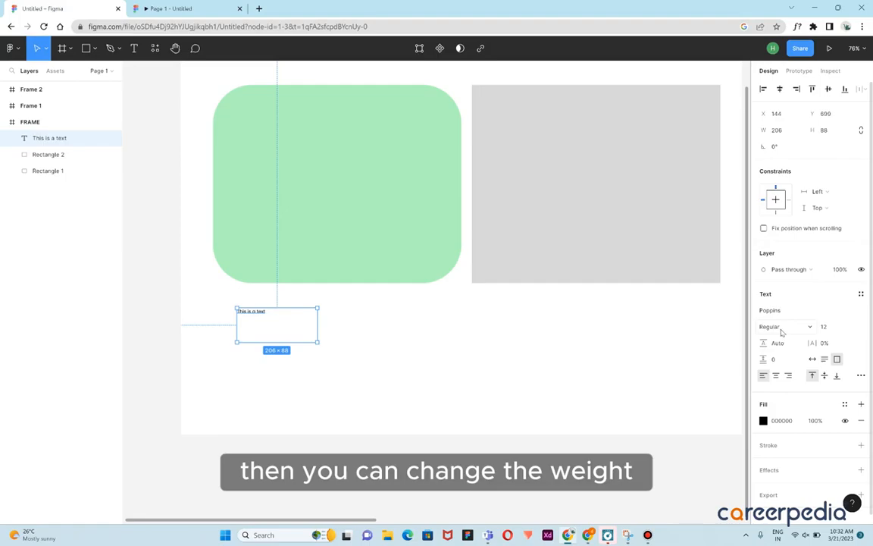
# Set the text's font weight to Bold
pyautogui.click(812, 329)
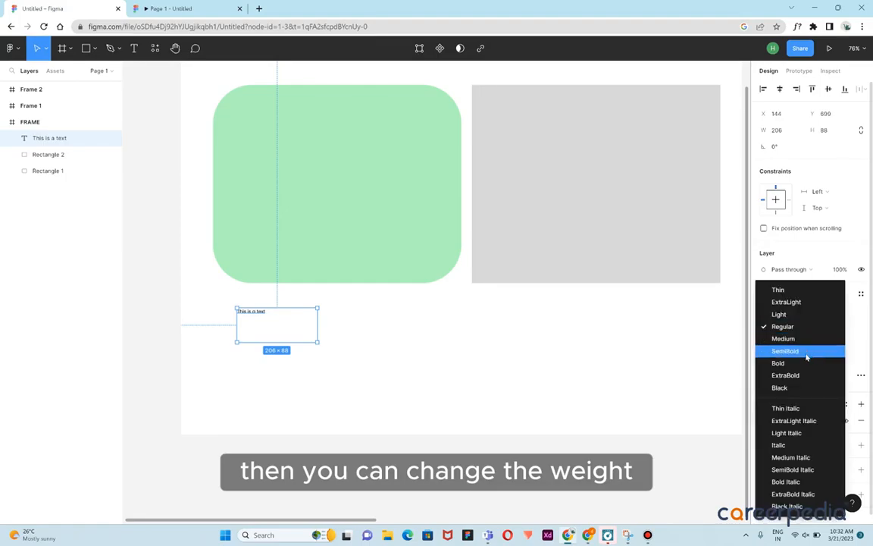
pyautogui.click(795, 363)
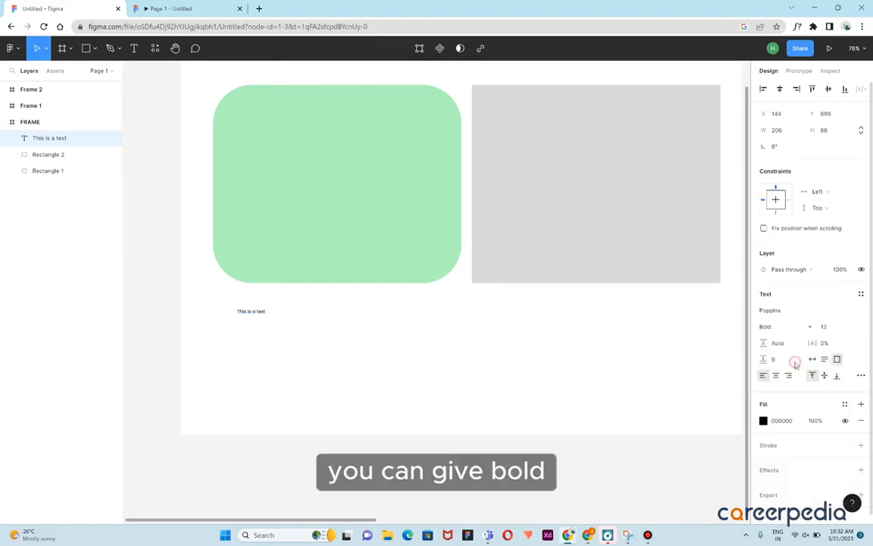
pyautogui.click(343, 326)
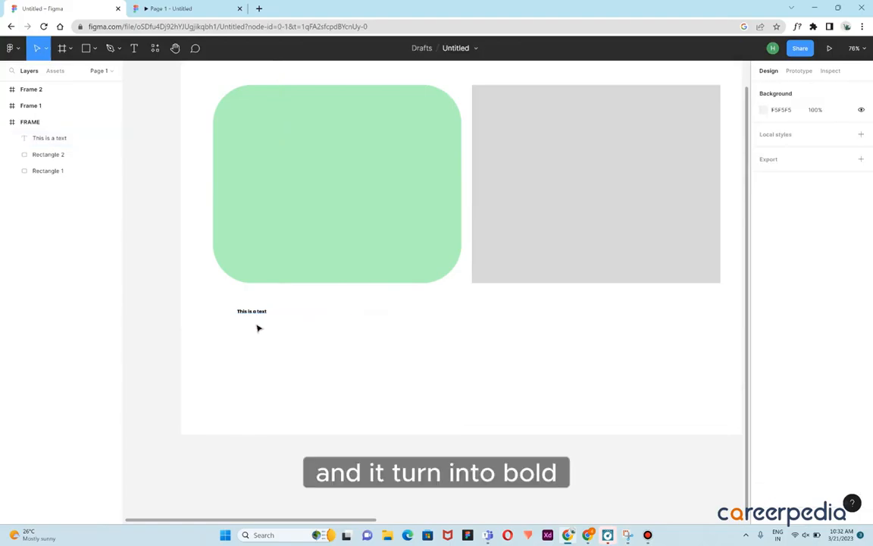
# Set the text's font size to 48
pyautogui.scroll(10, 258, 327)
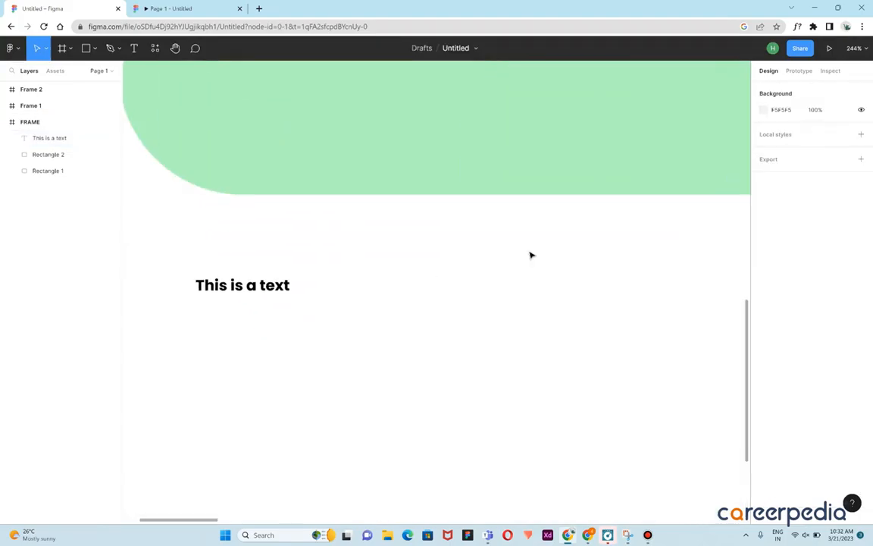
pyautogui.click(220, 280)
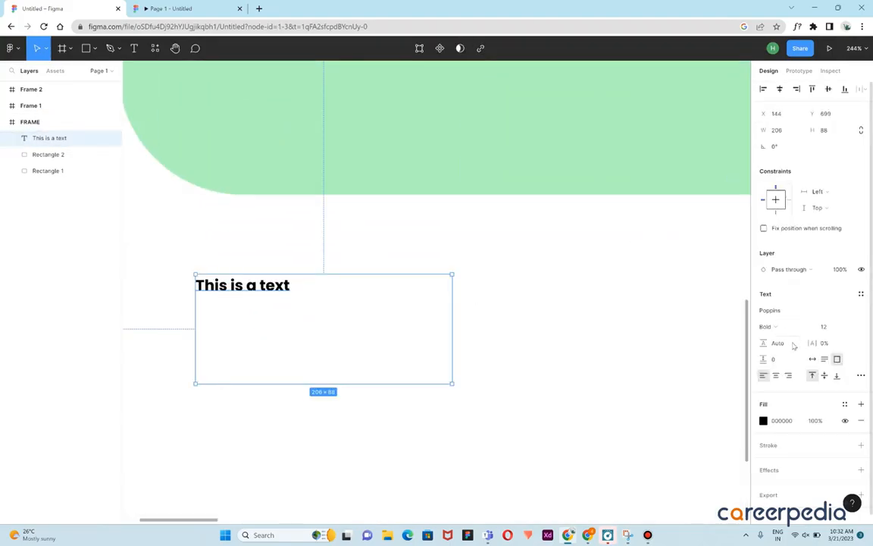
pyautogui.click(308, 292)
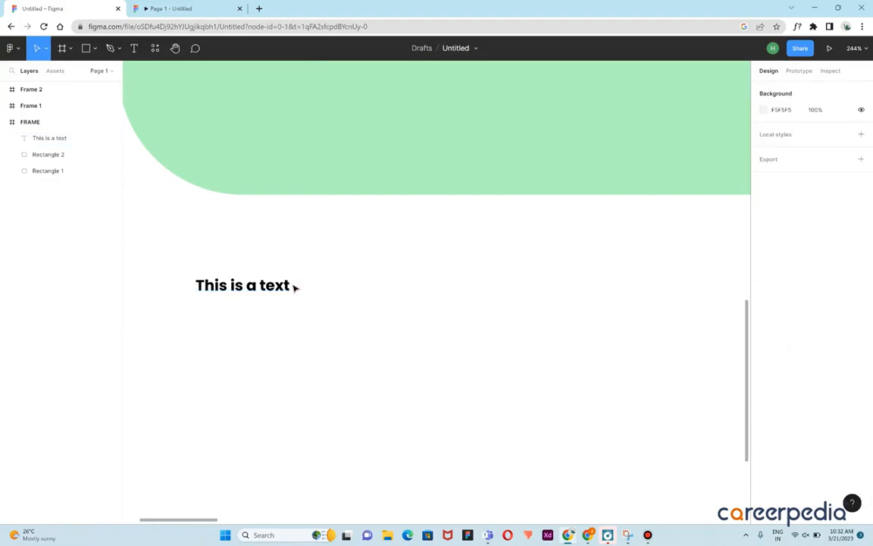
pyautogui.click(289, 286)
pyautogui.click(834, 327)
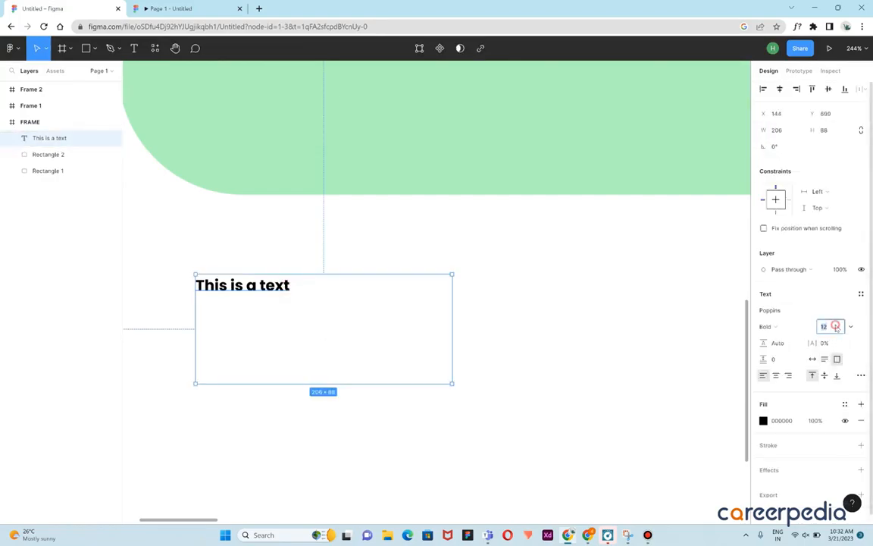
pyautogui.click(850, 330)
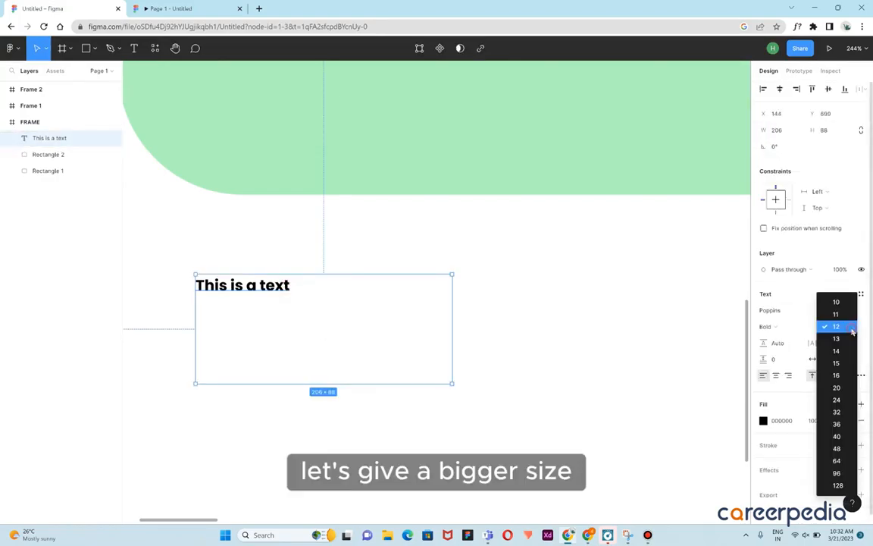
pyautogui.click(837, 461)
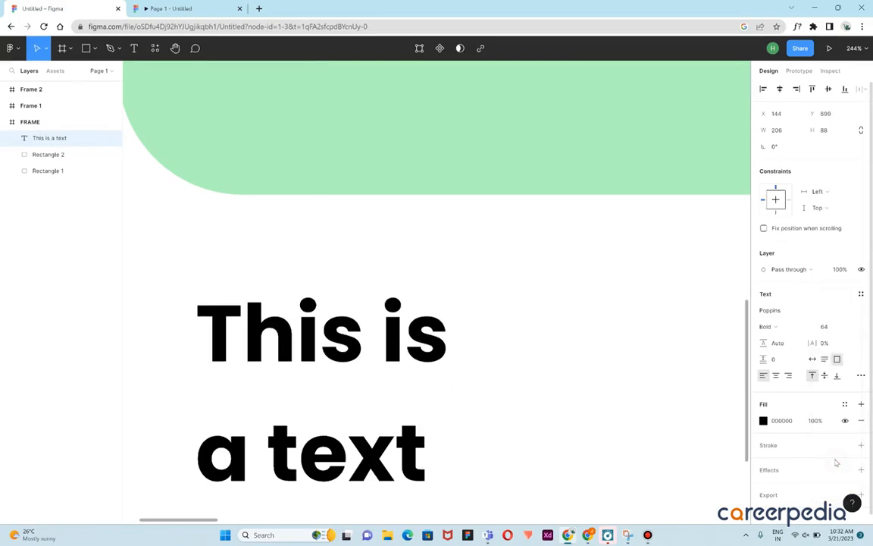
pyautogui.click(851, 326)
pyautogui.click(842, 311)
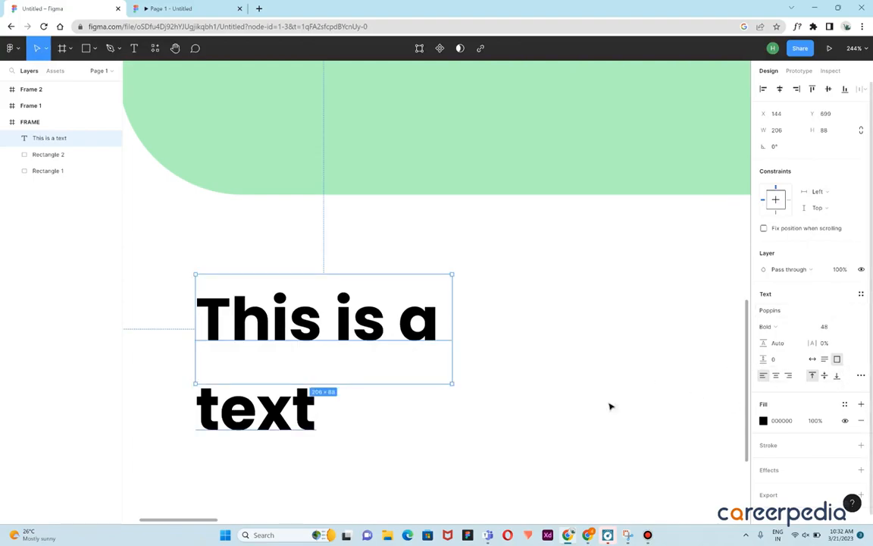
# Resize the text box to a width of about 313 so the text fits on one line
pyautogui.moveTo(451, 332); pyautogui.dragTo(378, 346)
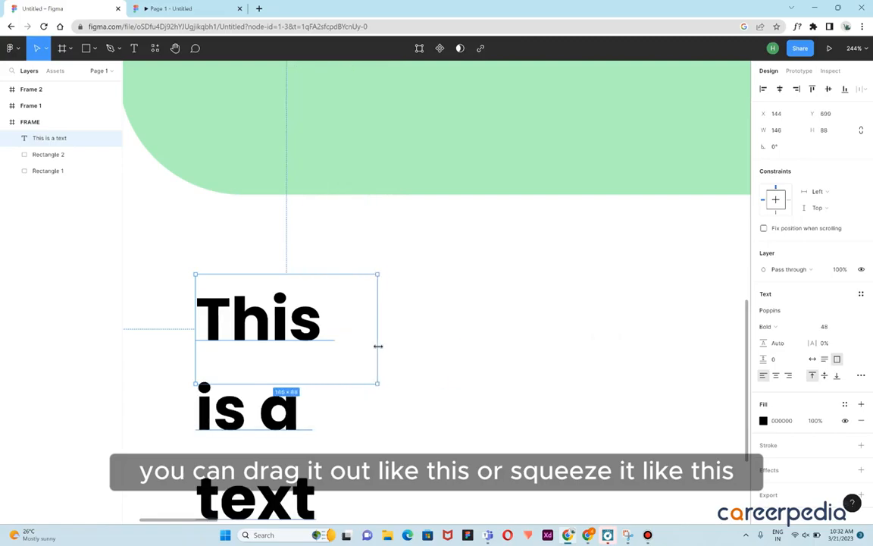
pyautogui.scroll(-3, 399, 350)
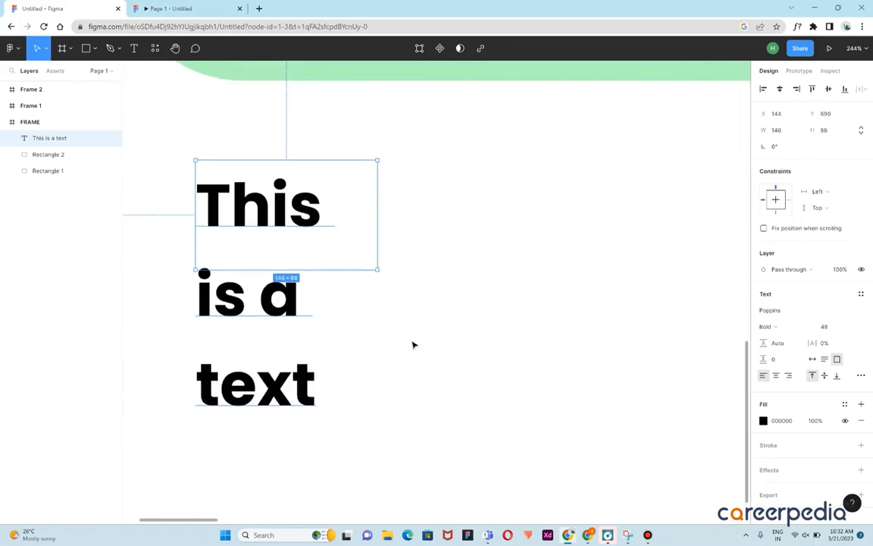
pyautogui.moveTo(375, 237); pyautogui.dragTo(585, 244)
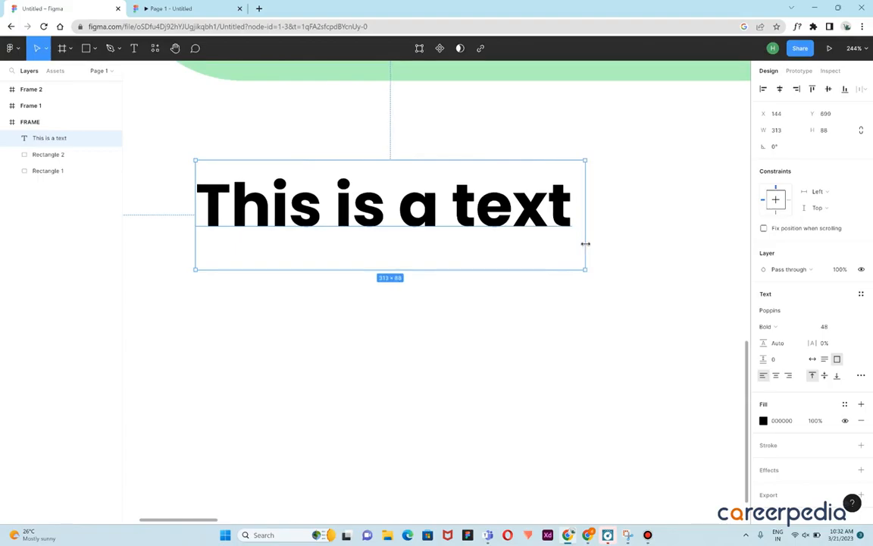
# Try center and right text alignment, returning to left alignment
pyautogui.click(776, 375)
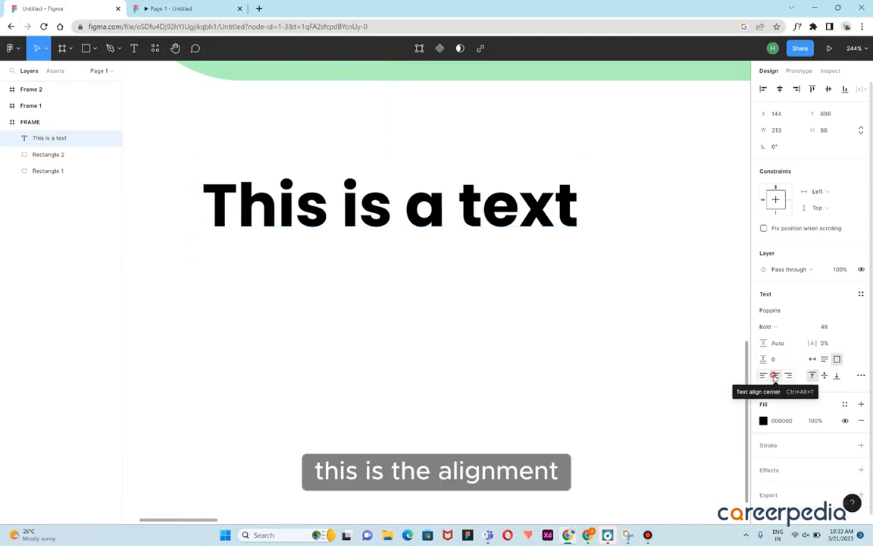
pyautogui.click(788, 376)
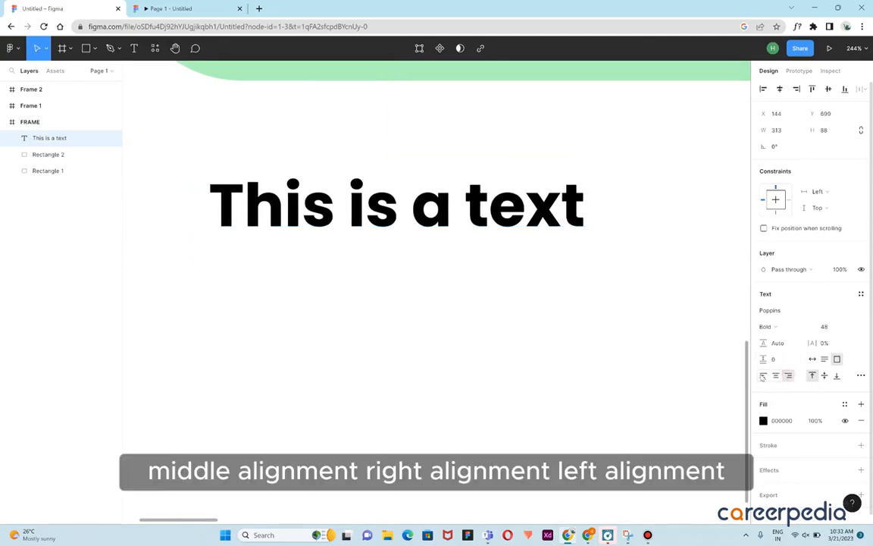
pyautogui.click(763, 375)
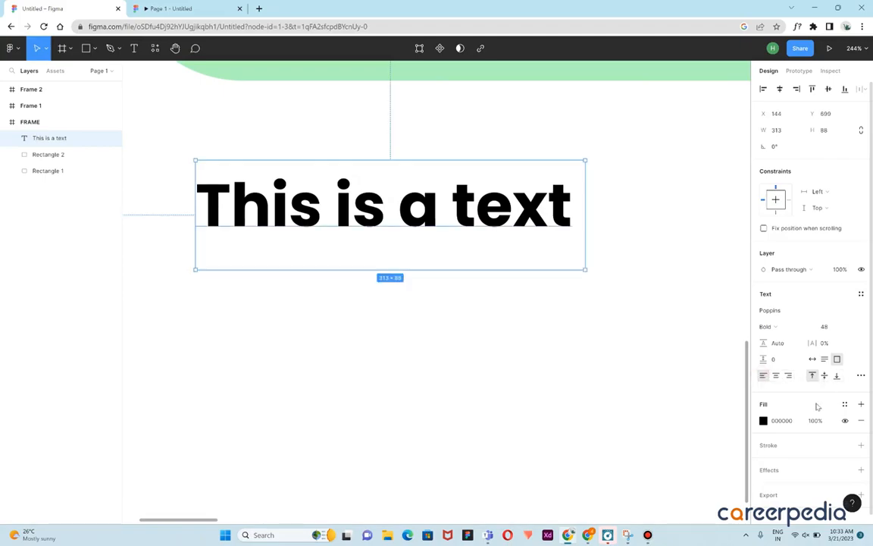
# Change the text's fill colour to a red, E91919, using the colour picker
pyautogui.scroll(-1, 820, 419)
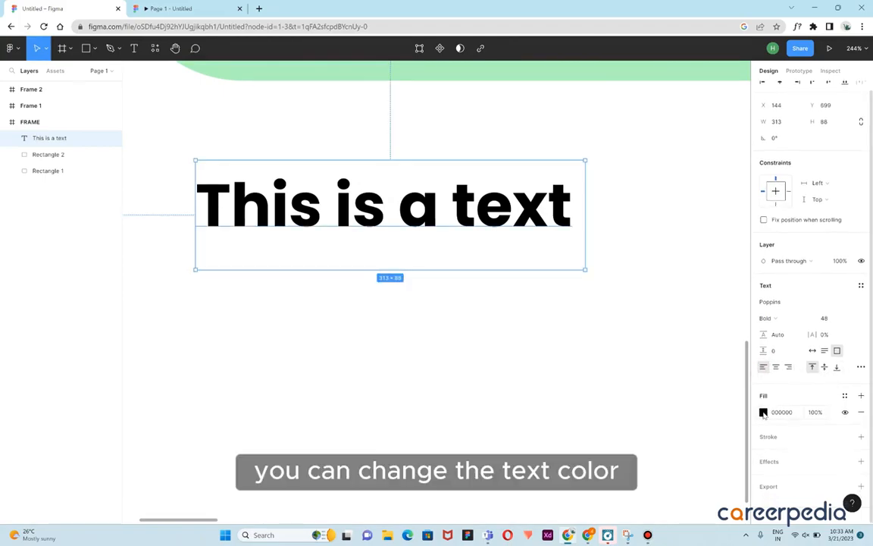
pyautogui.click(764, 412)
pyautogui.click(713, 303)
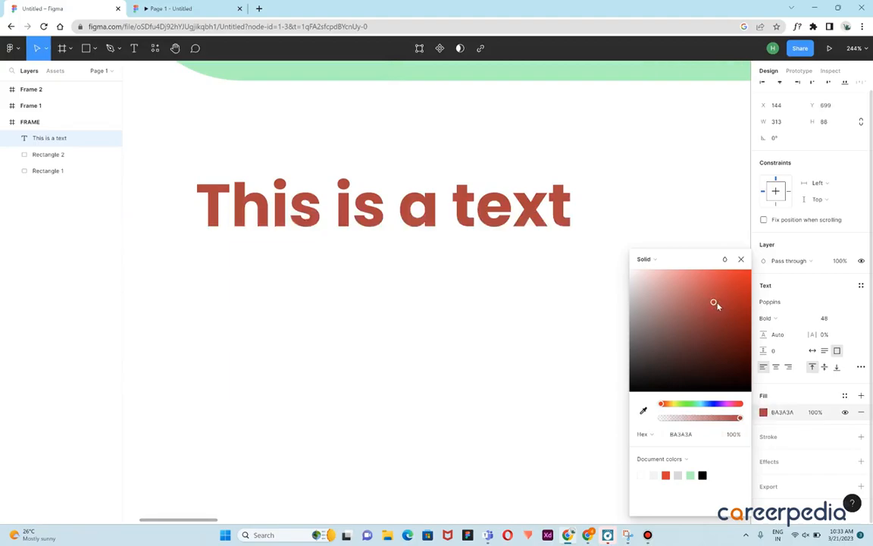
pyautogui.click(738, 281)
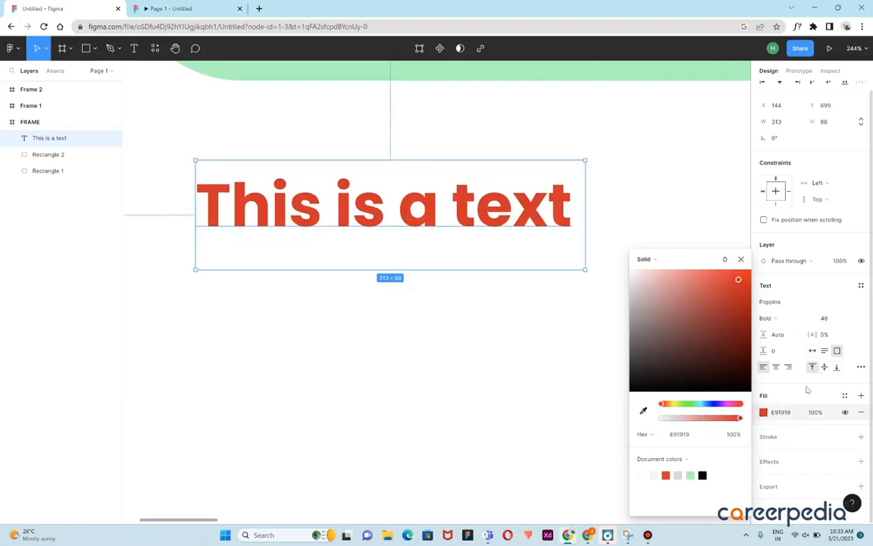
# Experiment with the text fill's visibility and opacity, setting it to 40% and then back to 100%
pyautogui.click(845, 414)
pyautogui.click(845, 414)
pyautogui.click(819, 414)
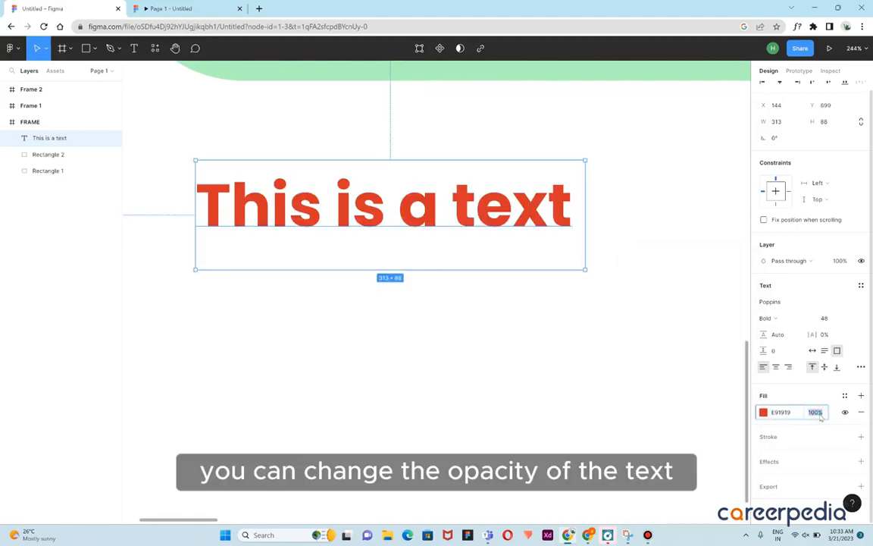
pyautogui.write('40')
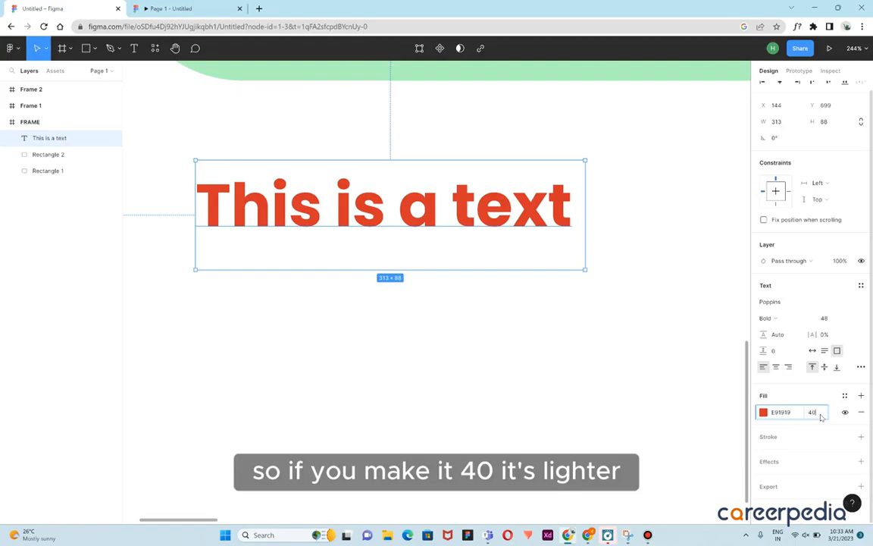
pyautogui.press('Return')
pyautogui.click(814, 414)
pyautogui.press('BackSpace')
pyautogui.write('100')
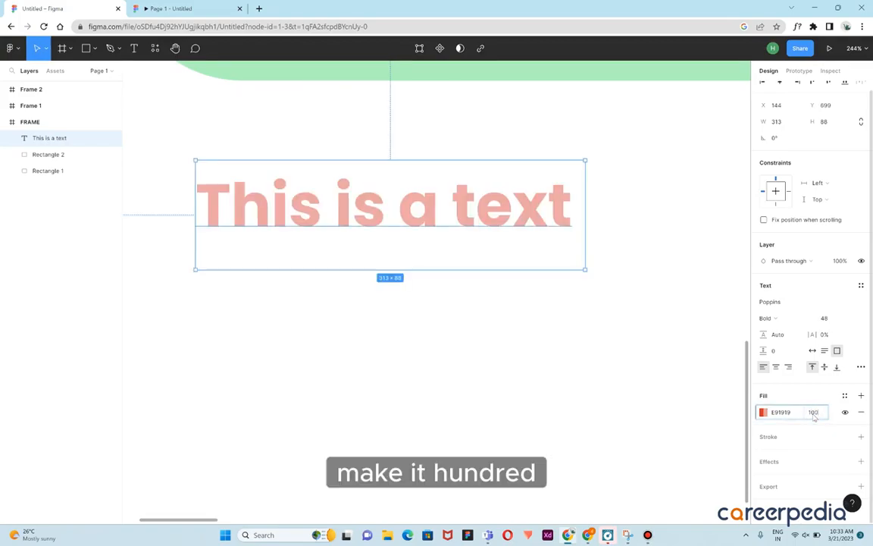
pyautogui.press('Return')
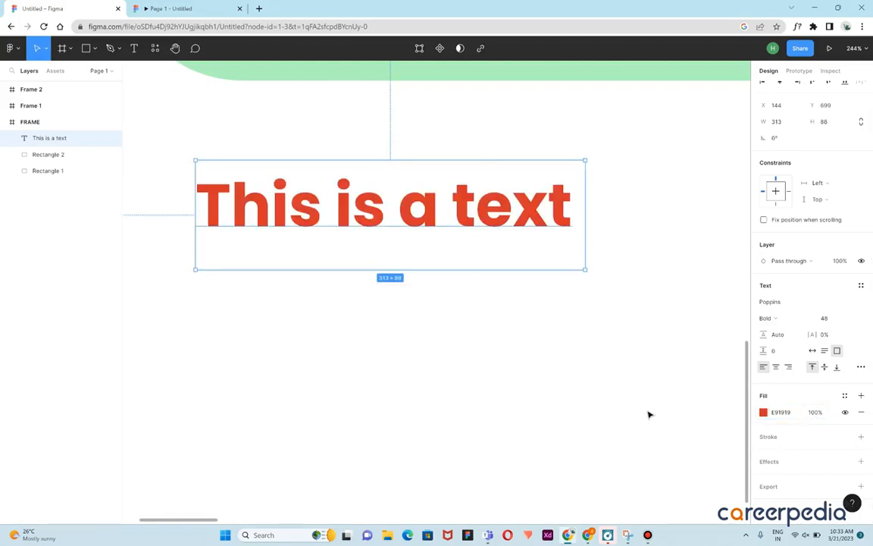
# Add a default stroke to the text
pyautogui.click(656, 407)
pyautogui.click(506, 194)
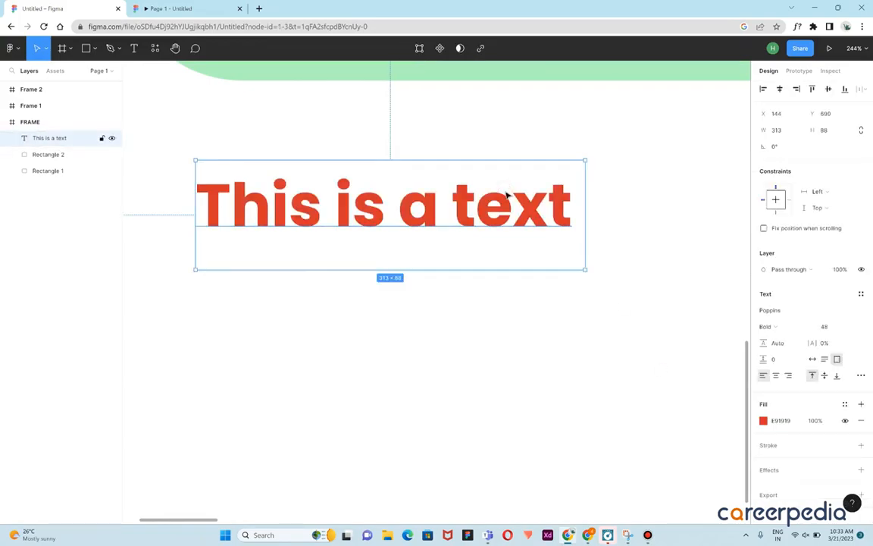
pyautogui.scroll(-1, 853, 425)
pyautogui.click(863, 437)
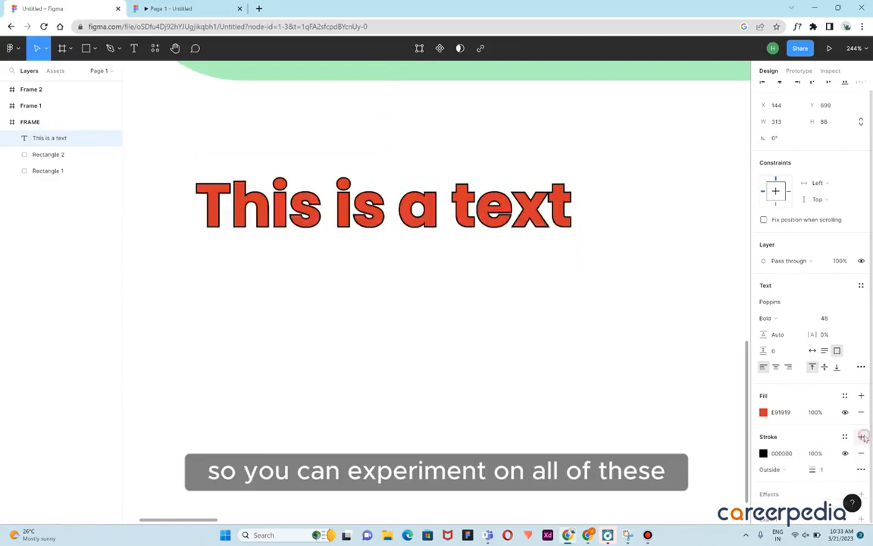
# Hide the text's stroke
pyautogui.scroll(-2, 780, 424)
pyautogui.click(607, 370)
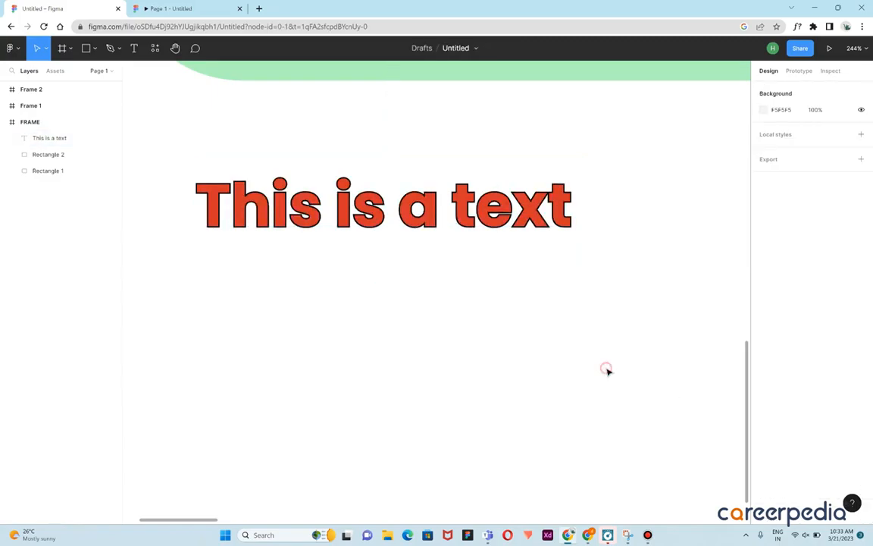
pyautogui.click(490, 194)
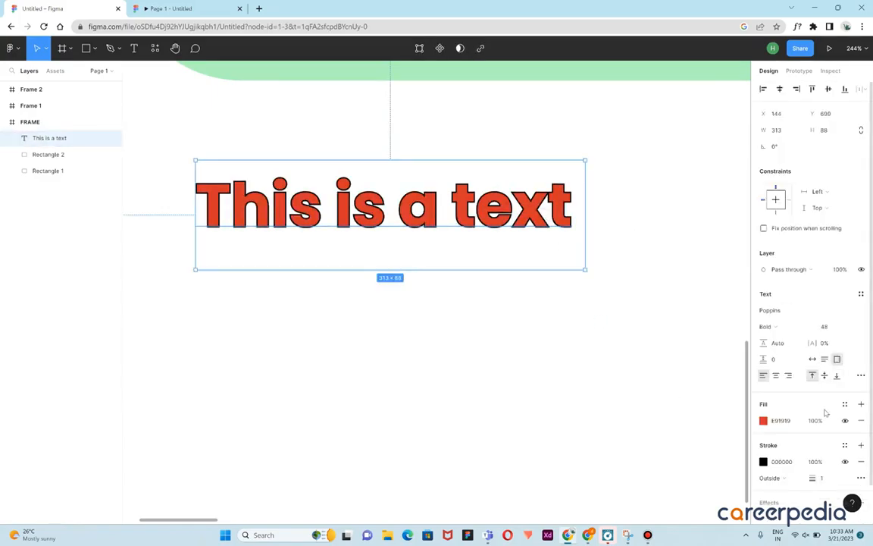
pyautogui.click(845, 462)
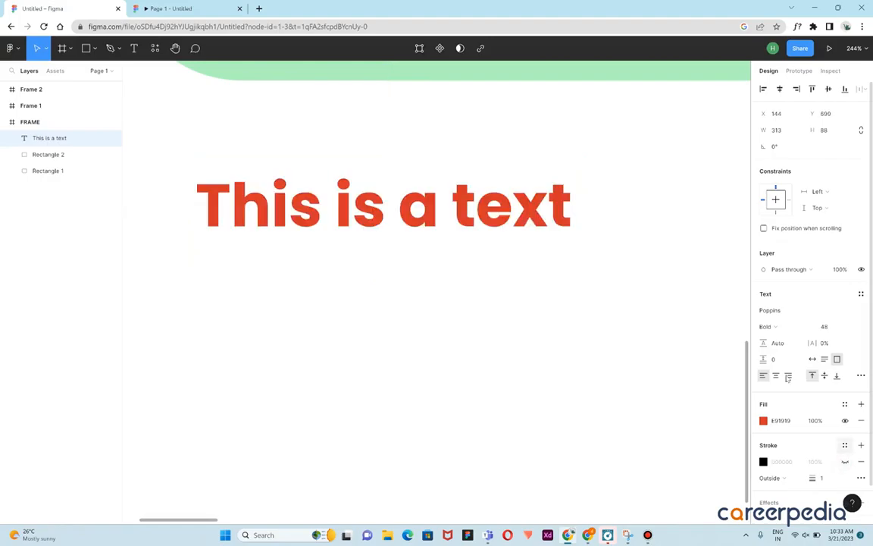
pyautogui.click(675, 338)
# Move the text onto the centre of the green rounded rectangle
pyautogui.scroll(-3, 658, 311)
pyautogui.scroll(-5, 659, 312)
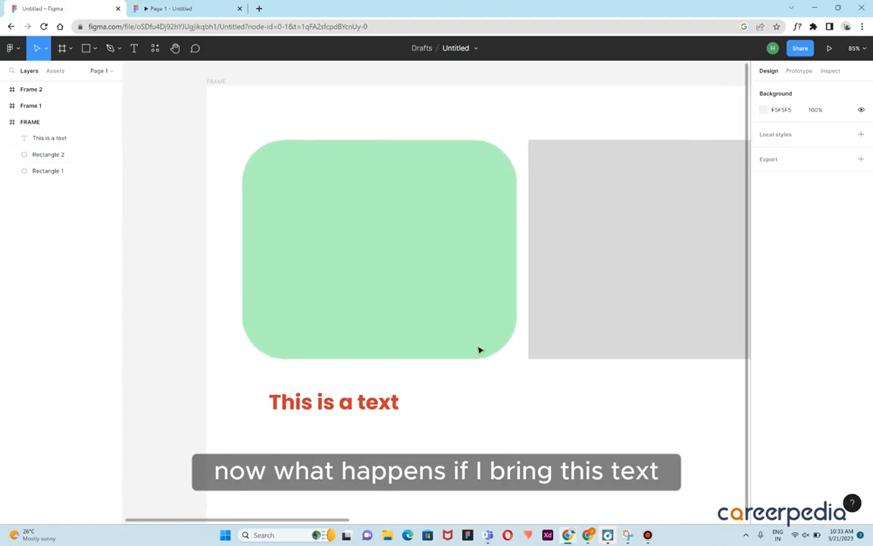
pyautogui.moveTo(371, 408); pyautogui.dragTo(413, 255)
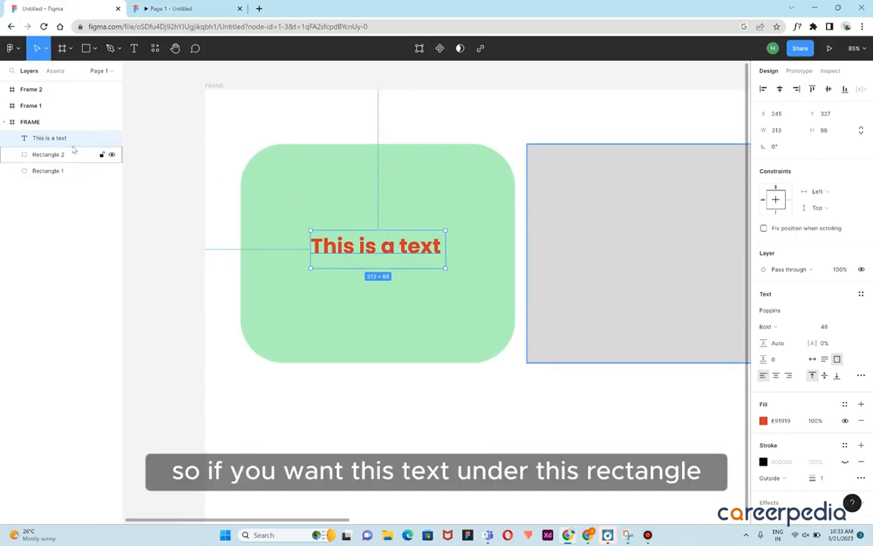
# Move the text layer below Rectangle 1 in the layer order
pyautogui.moveTo(45, 148); pyautogui.dragTo(37, 159)
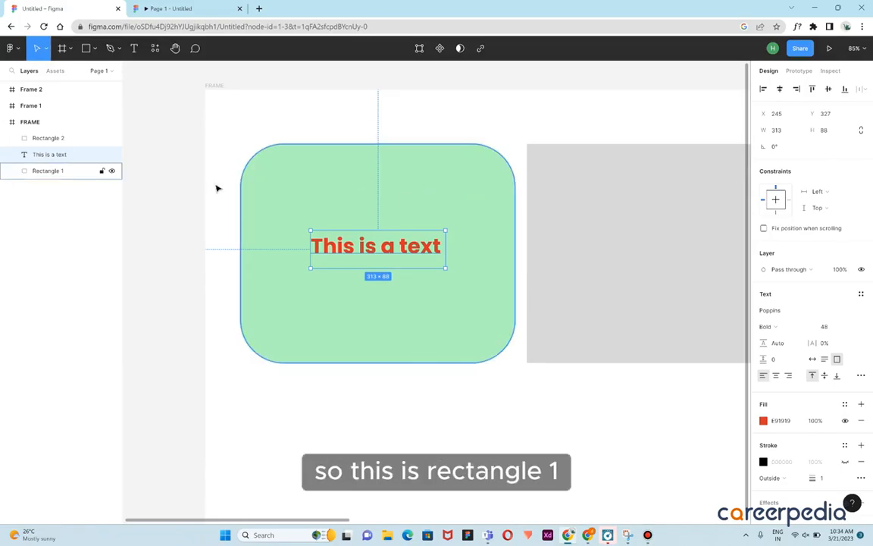
pyautogui.moveTo(74, 154); pyautogui.dragTo(71, 181)
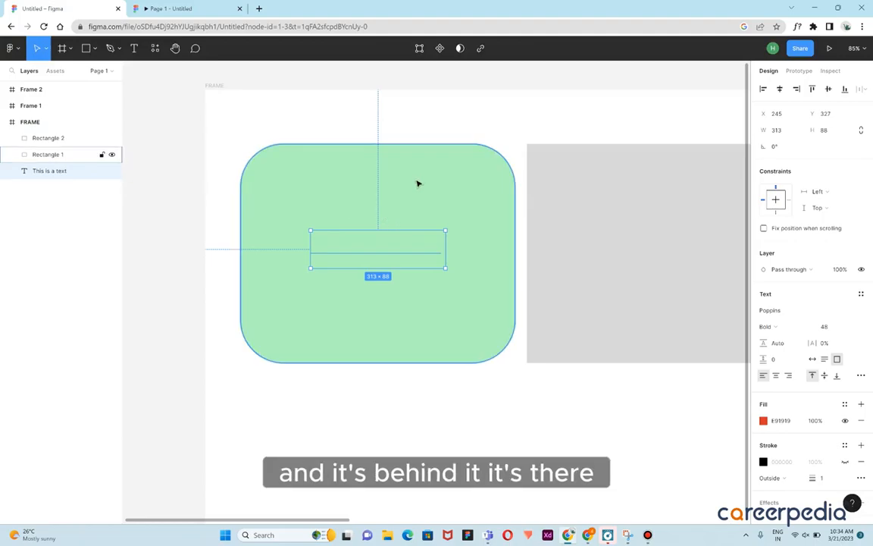
# Drag the green rectangle down to check the text behind it, then undo the move
pyautogui.click(455, 134)
pyautogui.moveTo(427, 218); pyautogui.dragTo(413, 418)
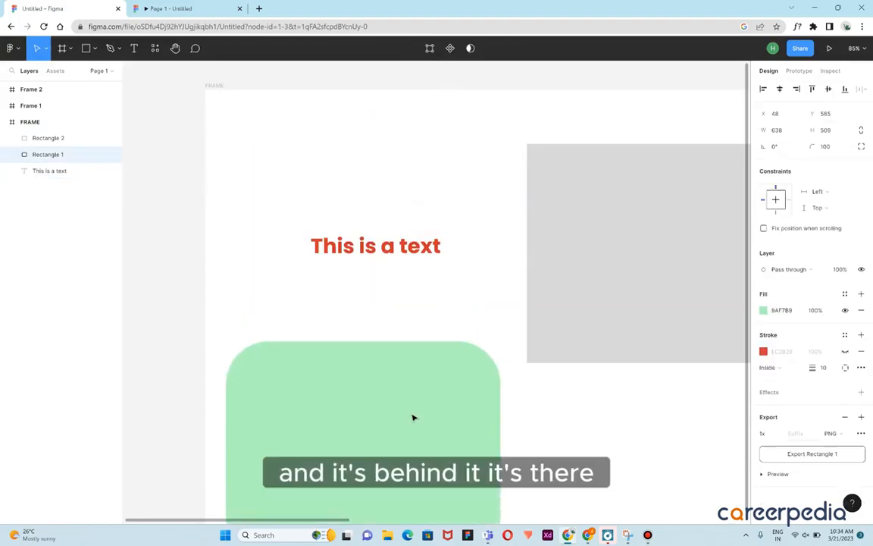
pyautogui.hotkey('ctrl', 'z')
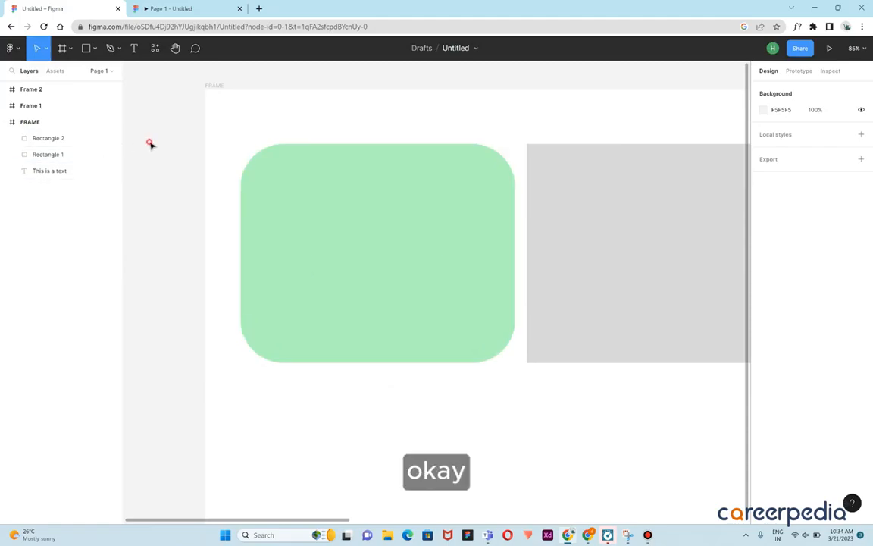
pyautogui.scroll(-5, 151, 146)
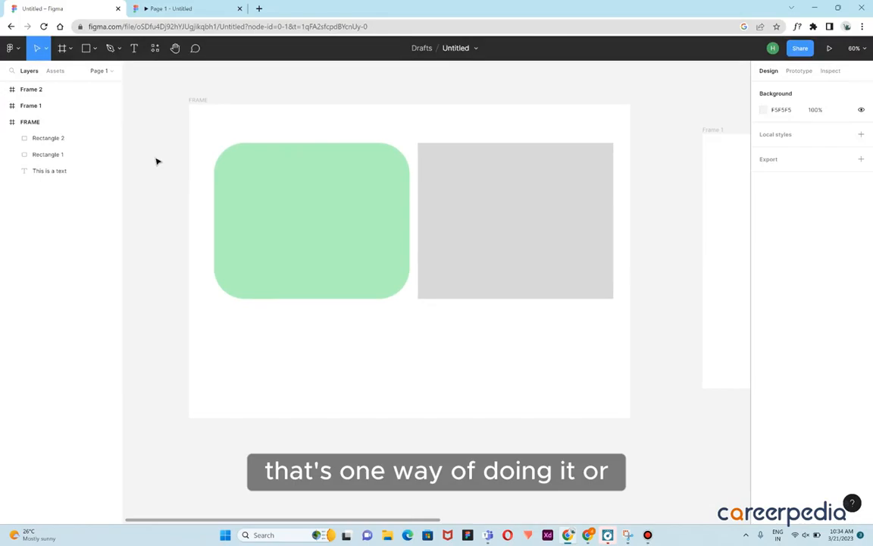
# Bring the text one level forward above Rectangle 1, then send it to the back of the layer order
pyautogui.hotkey('ctrl', 'z')
pyautogui.hotkey('ctrl', ']')
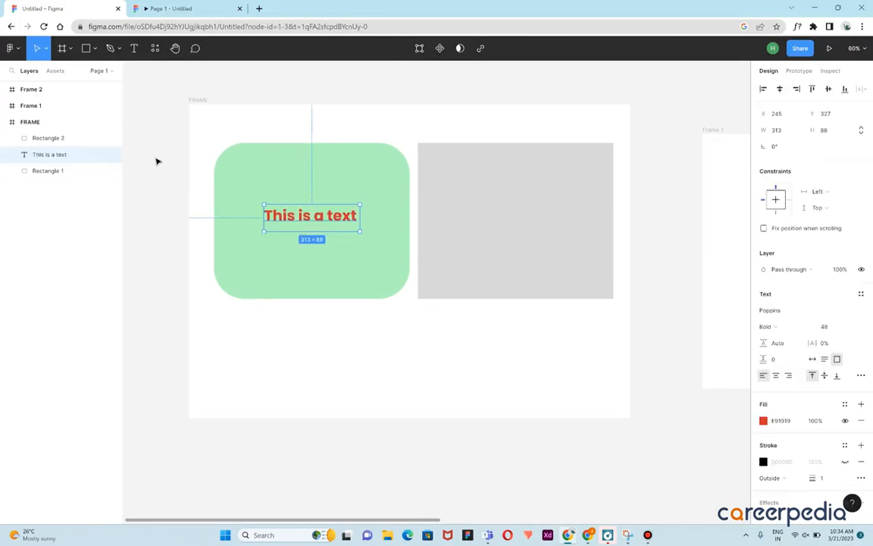
pyautogui.click(365, 309)
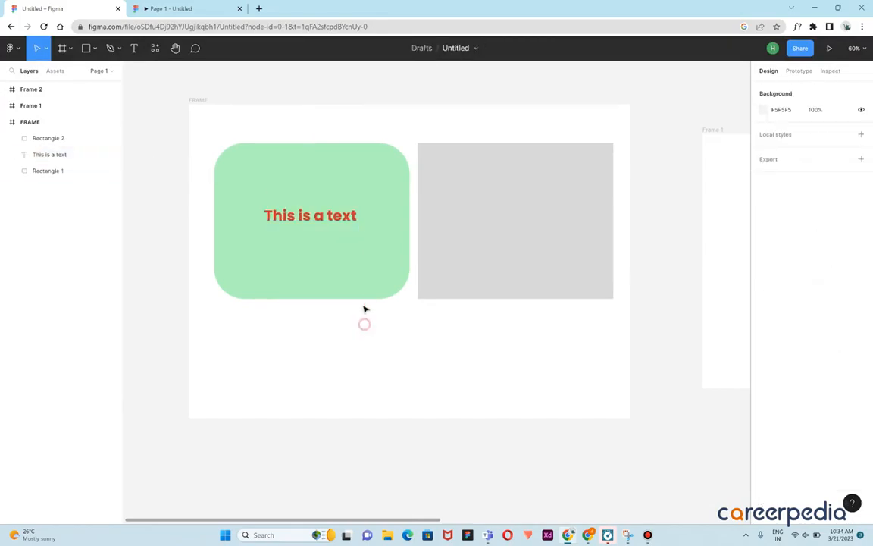
pyautogui.click(336, 224)
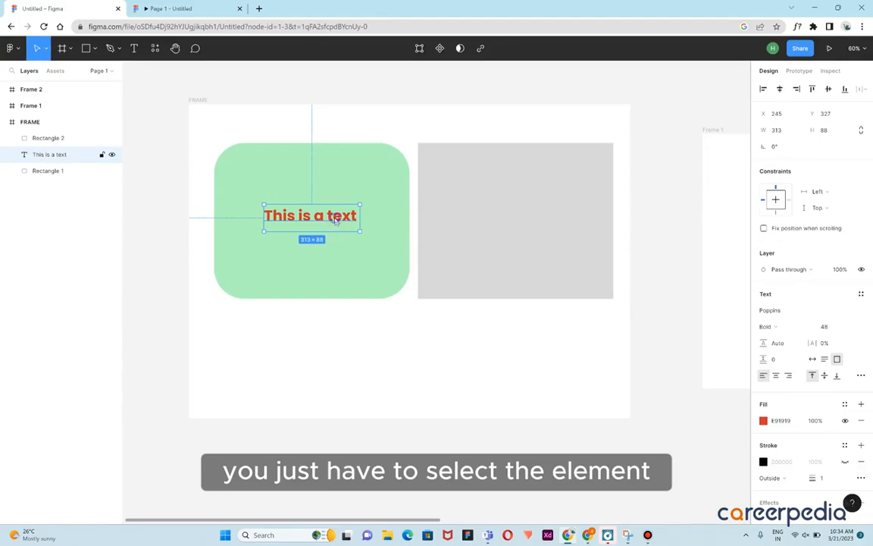
pyautogui.rightClick(335, 220)
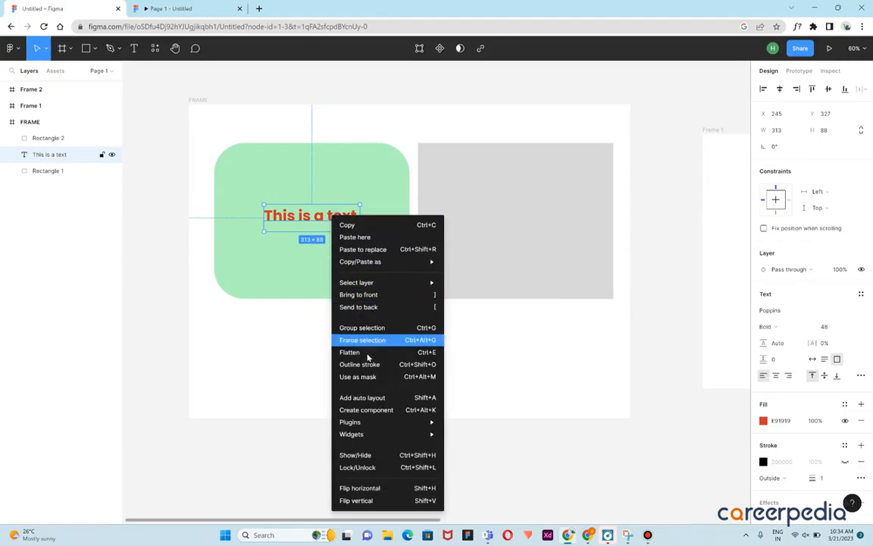
pyautogui.moveTo(380, 286)
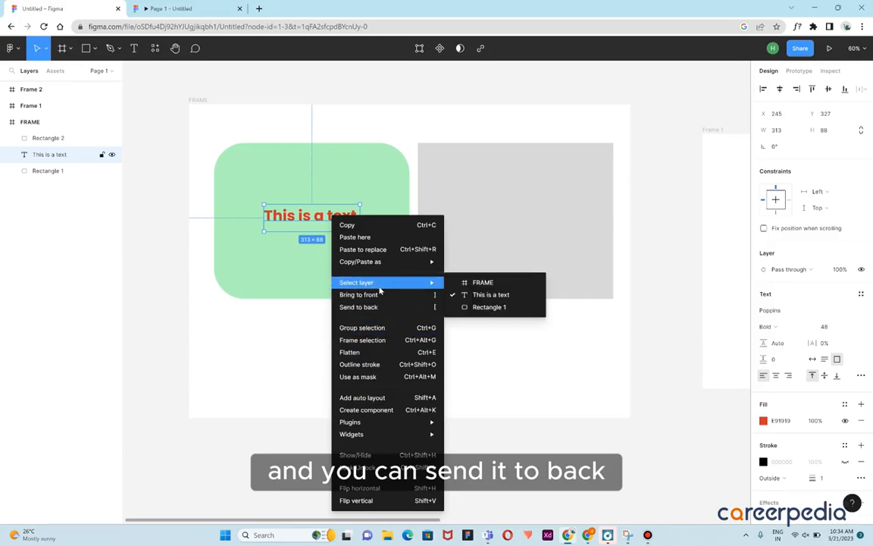
pyautogui.click(371, 308)
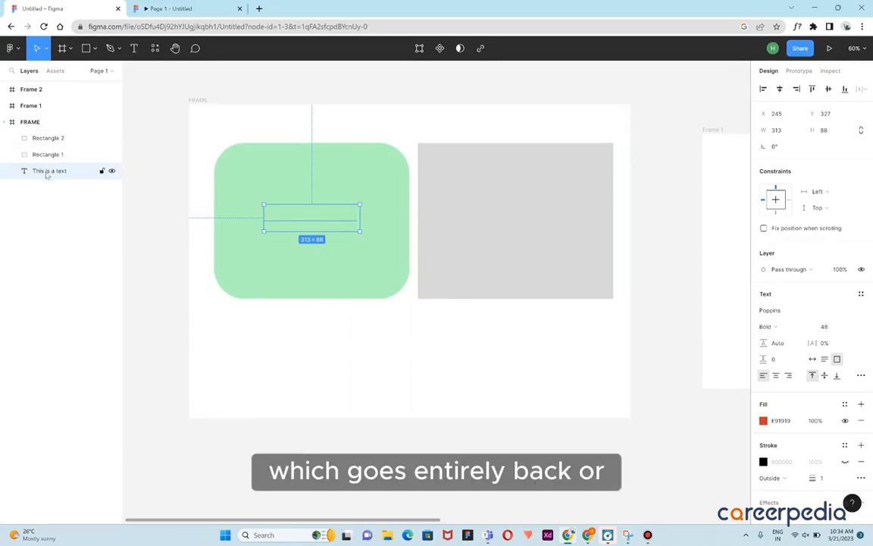
# Bring the text to the front of the layer order
pyautogui.rightClick(302, 219)
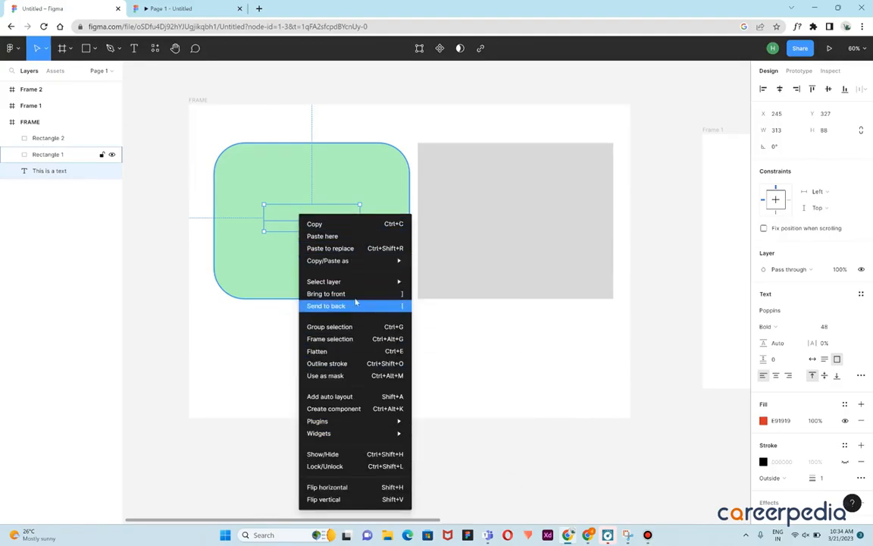
pyautogui.click(326, 294)
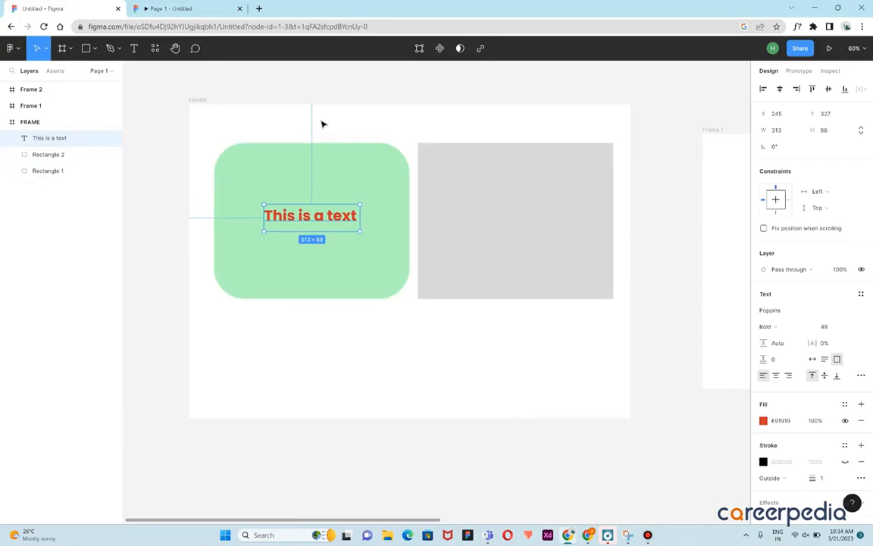
pyautogui.click(330, 99)
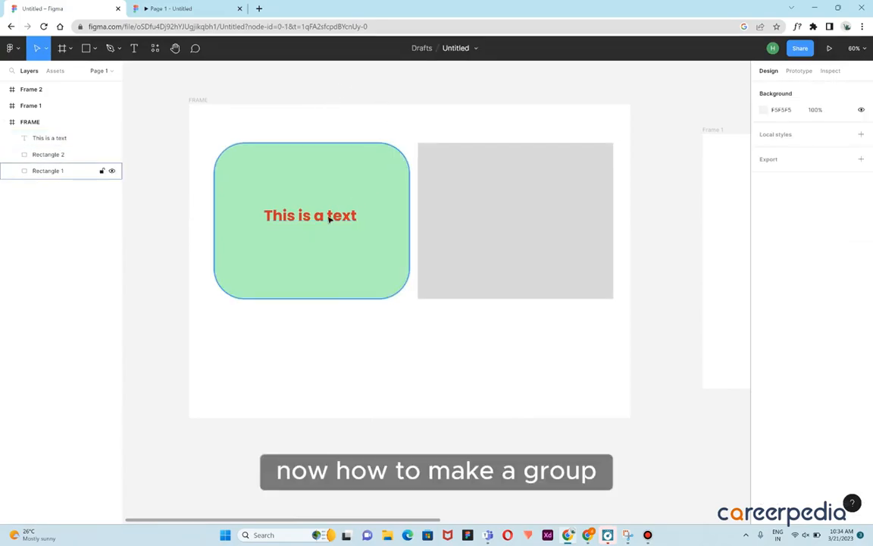
# Drag the text off the green rectangle on its own, then undo the move
pyautogui.moveTo(331, 227); pyautogui.dragTo(481, 335)
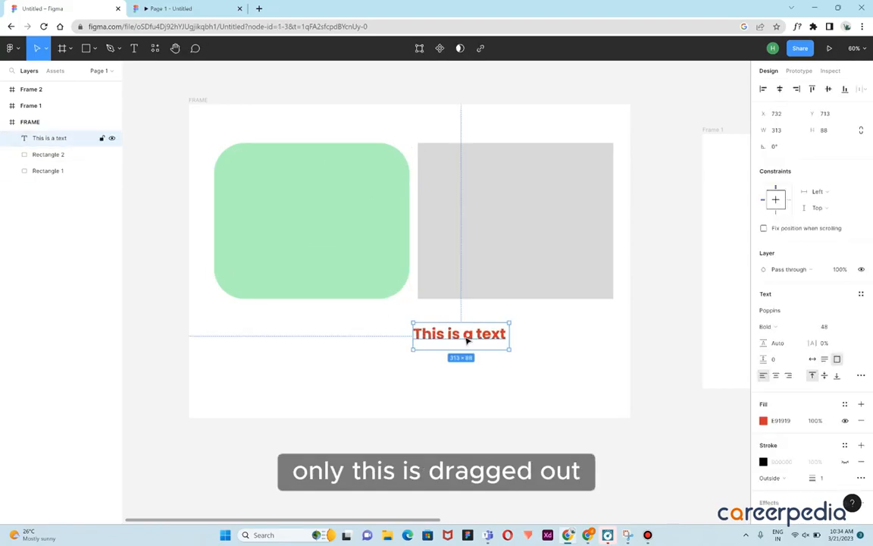
pyautogui.hotkey('ctrl', 'z')
# Drag the green rectangle down on its own, then undo the move
pyautogui.click(377, 253)
pyautogui.moveTo(377, 255); pyautogui.dragTo(468, 404)
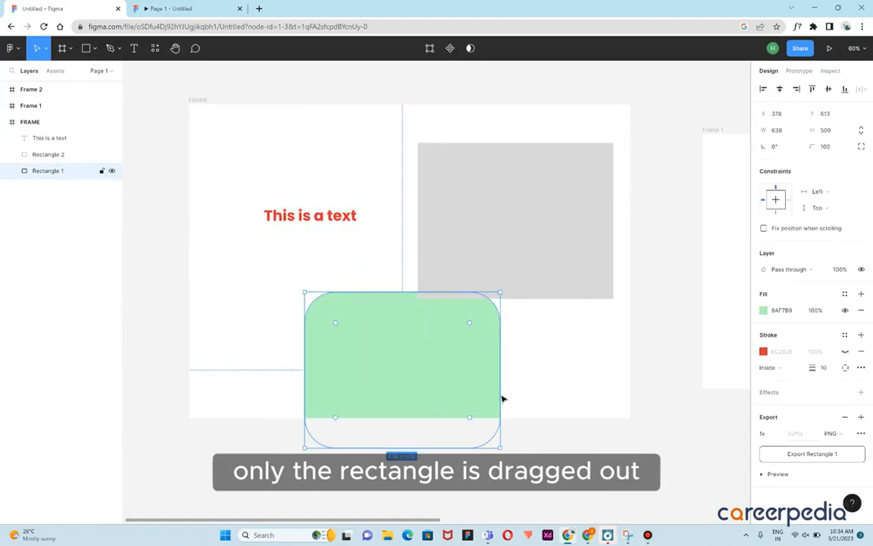
pyautogui.hotkey('ctrl', 'z')
pyautogui.click(478, 360)
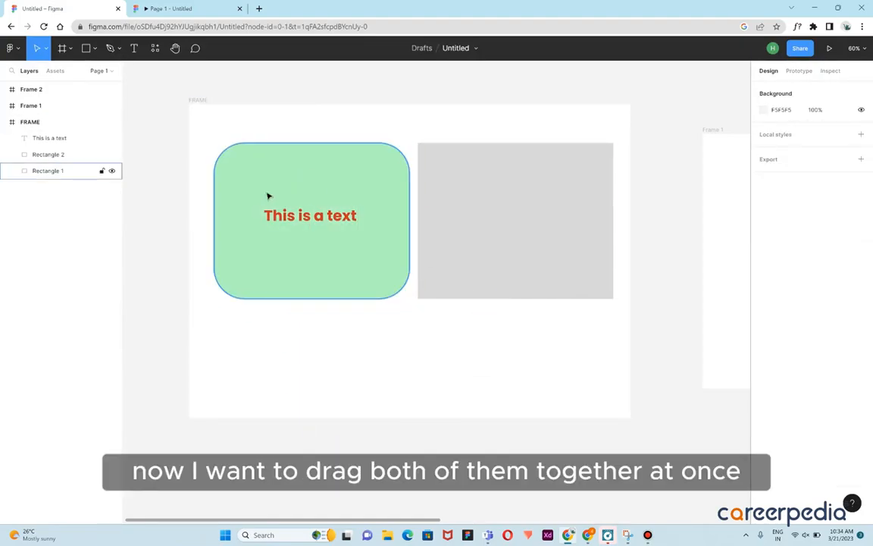
# Select the text together with the green rectangle and group them
pyautogui.click(298, 219)
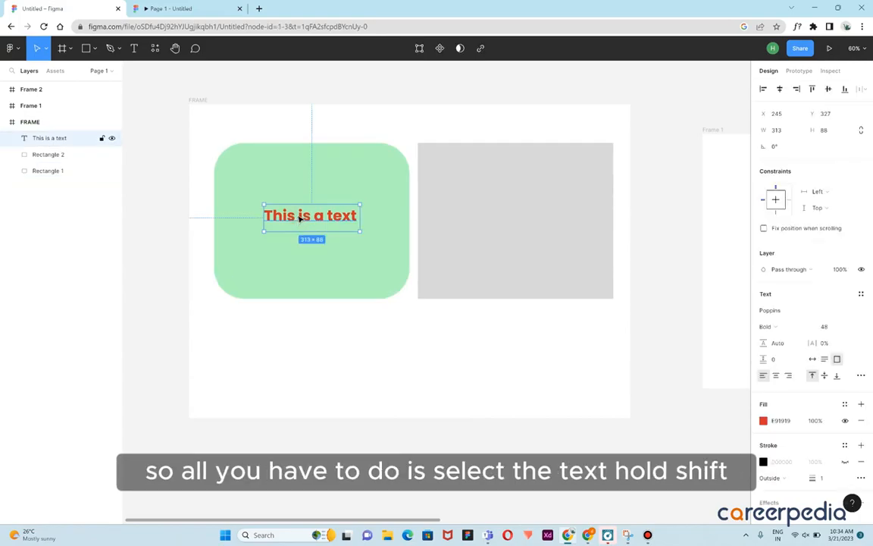
pyautogui.keyDown('shift'); pyautogui.click(379, 174); pyautogui.keyUp('shift')
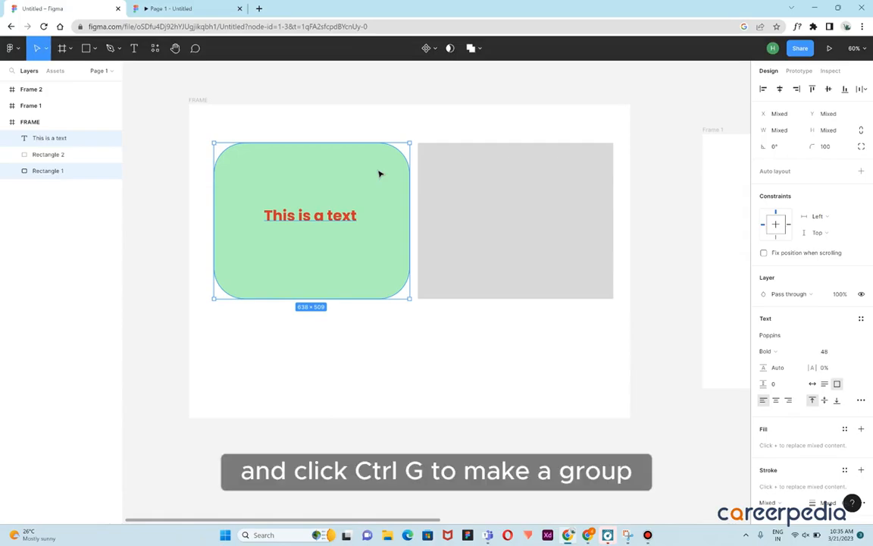
pyautogui.hotkey('ctrl', 'g')
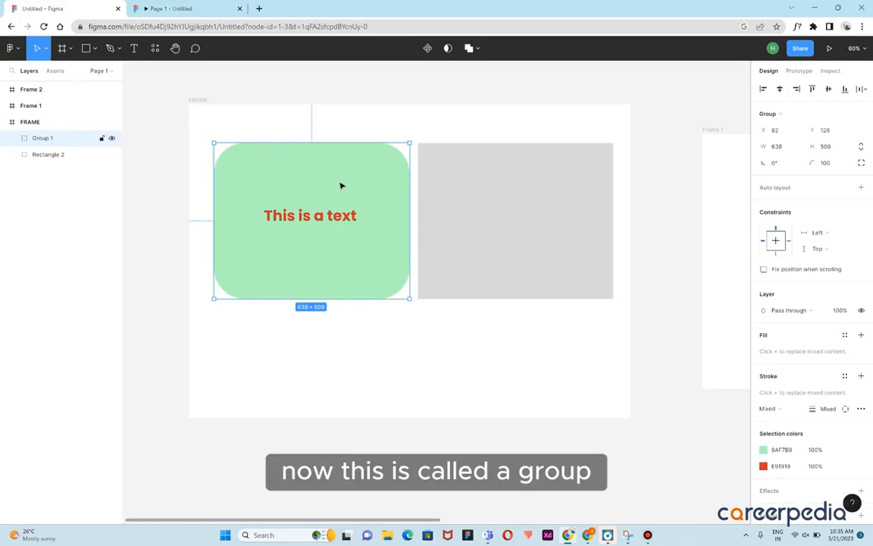
# Expand the new group in the layers list to inspect its contents, then collapse it
pyautogui.click(12, 140)
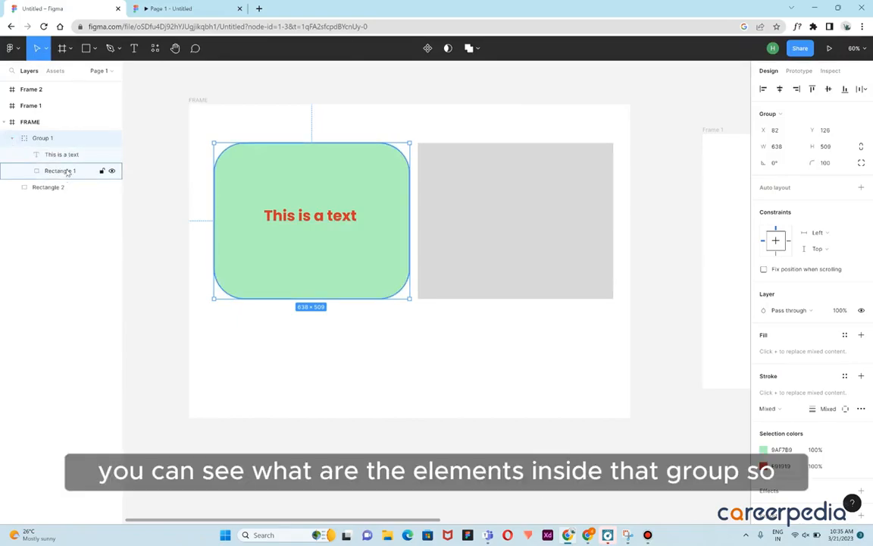
pyautogui.click(13, 139)
pyautogui.moveTo(293, 228); pyautogui.dragTo(273, 281)
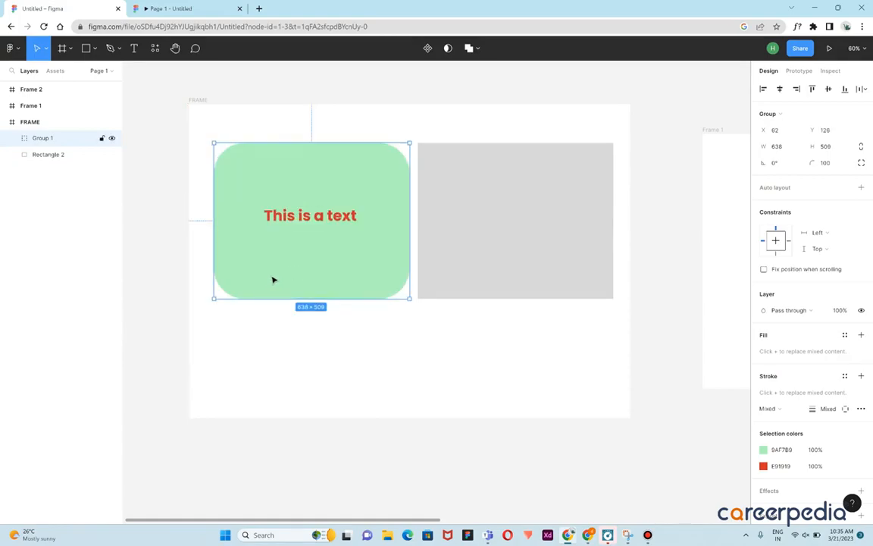
pyautogui.click(367, 340)
# Ungroup the text and the green rectangle
pyautogui.rightClick(343, 251)
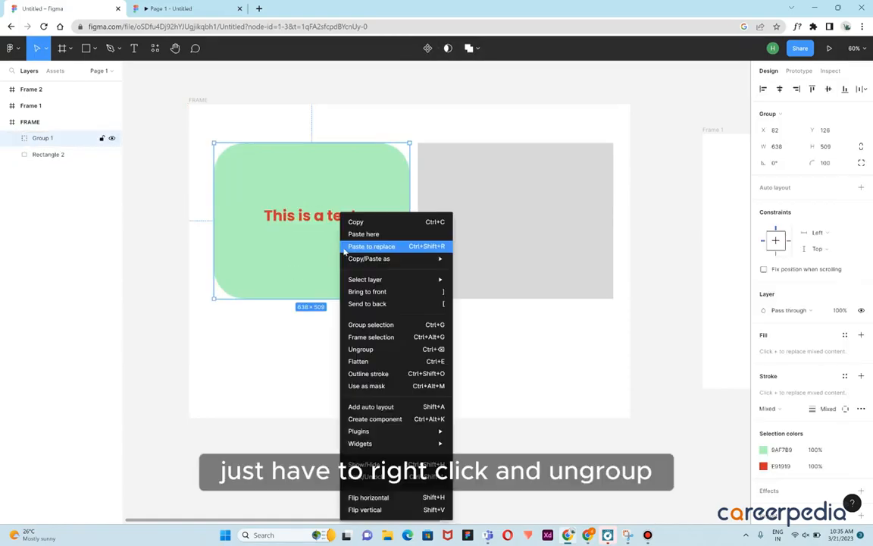
pyautogui.click(365, 351)
pyautogui.click(373, 347)
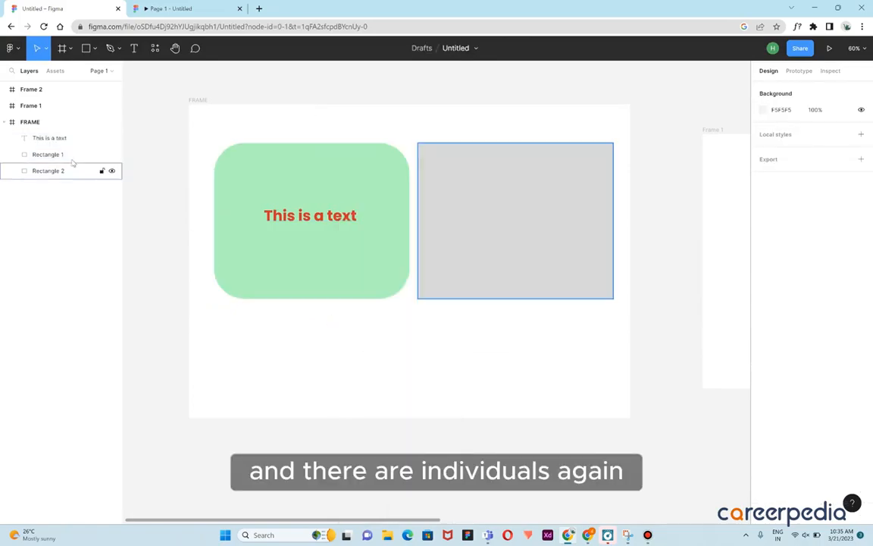